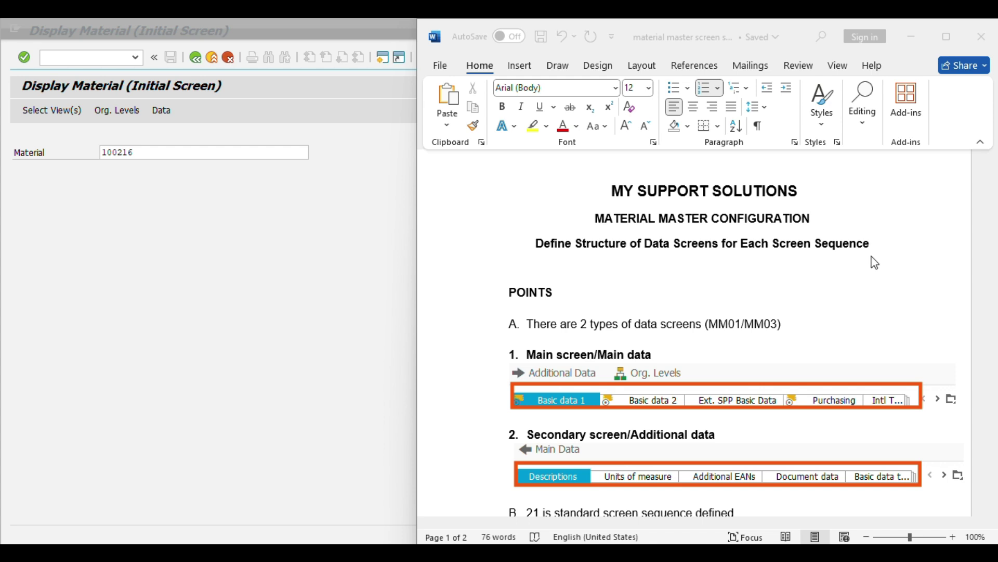
Step: Skim the points in the Word notes, switch to SAP and bring up the view selection for material 100216
scroll(832, 254, down, 2)
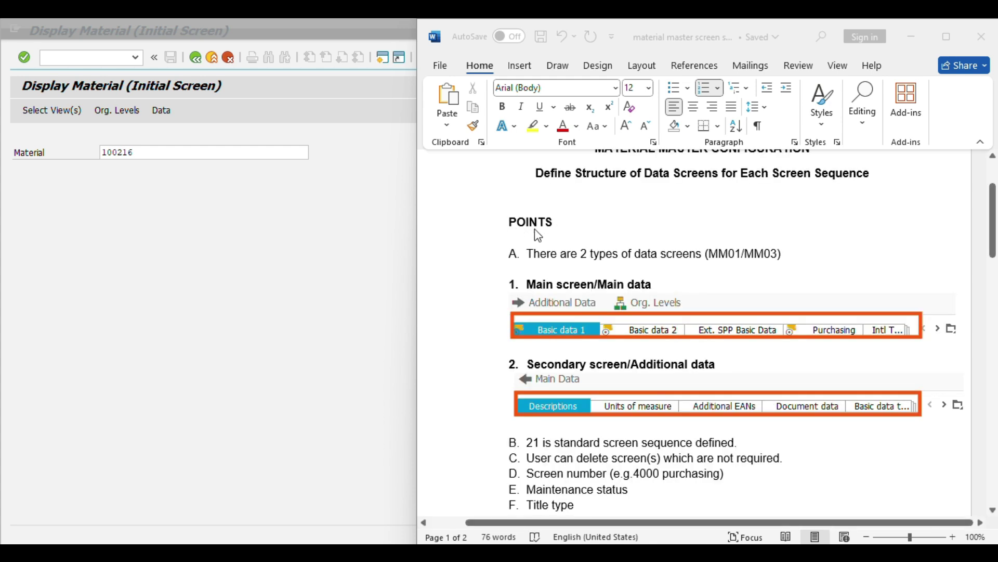
scroll(704, 256, down, 2)
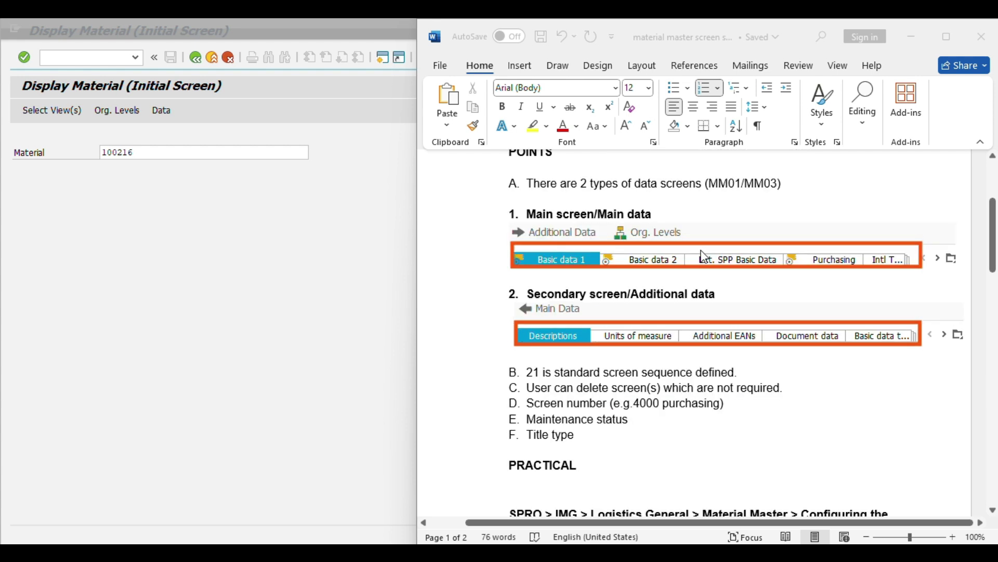
scroll(704, 256, up, 2)
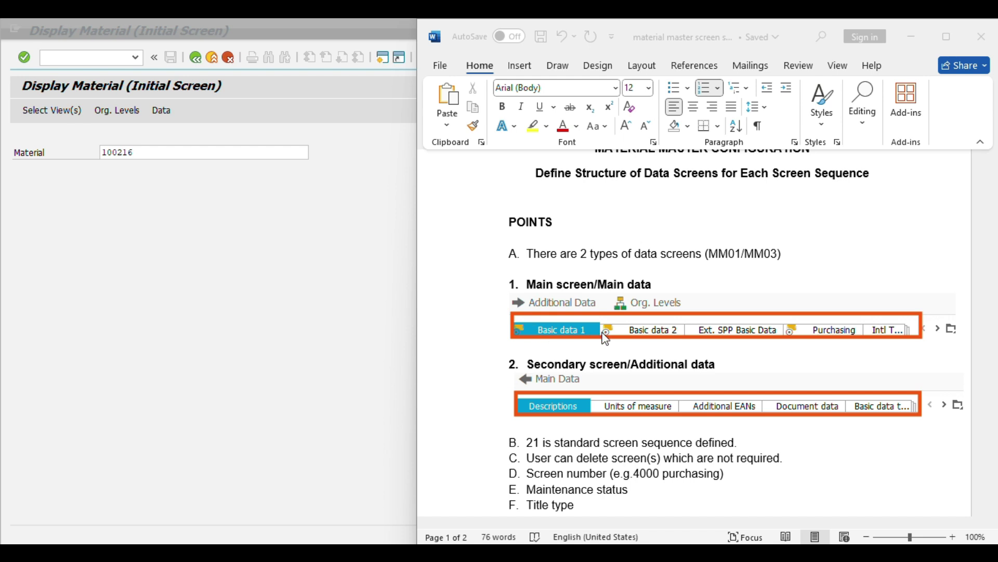
click(205, 151)
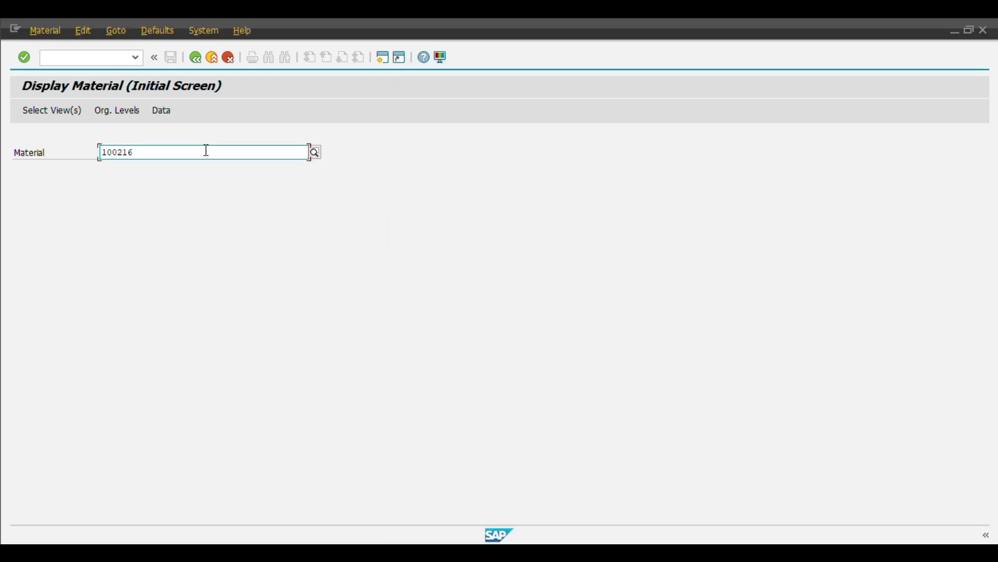
key(Return)
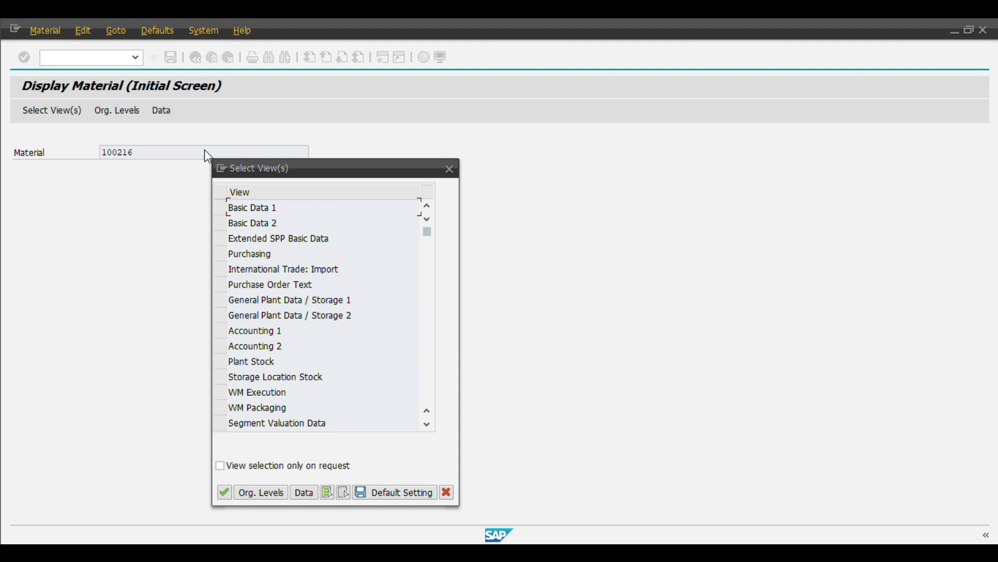
drag(268, 171, 501, 130)
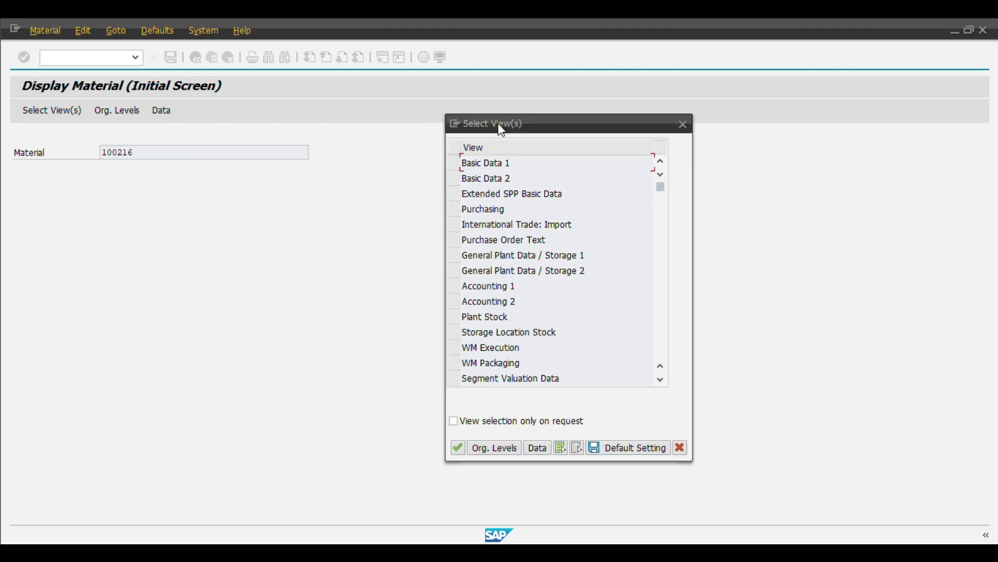
Step: Select the views Basic Data 1, Basic Data 2, Purchasing, Accounting 1, Accounting 2 and Plant Stock for the material
click(454, 162)
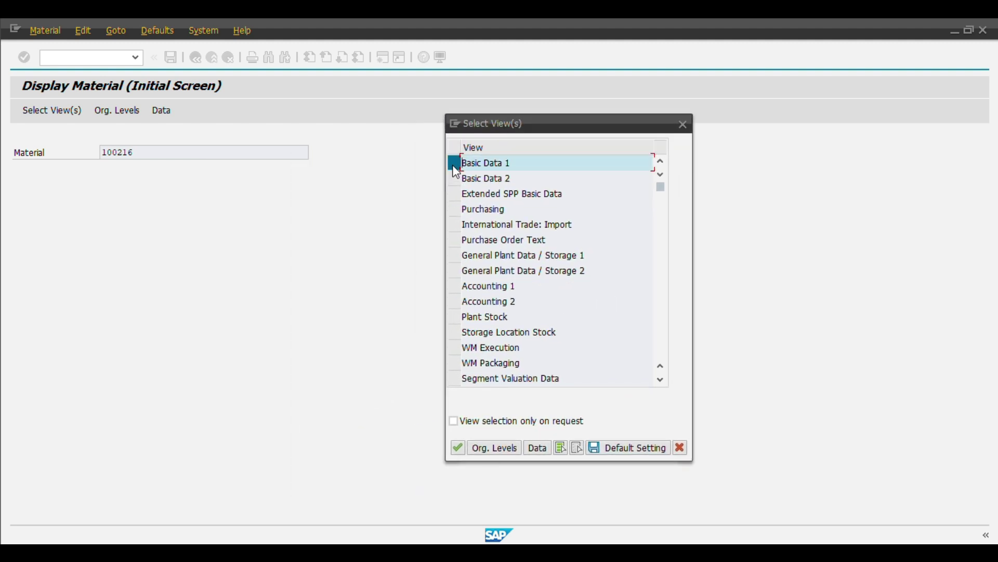
click(453, 179)
click(453, 208)
click(454, 287)
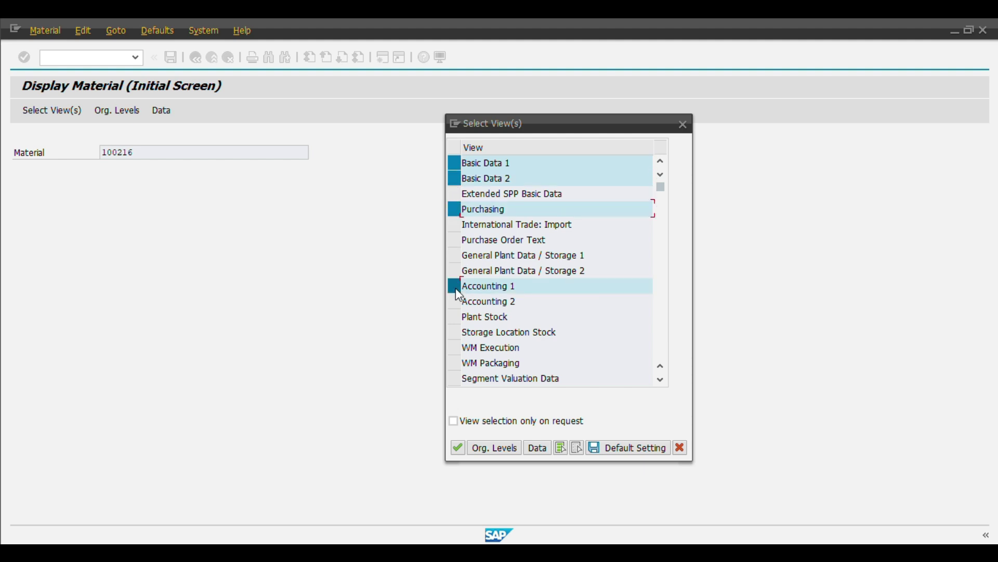
click(455, 316)
click(454, 302)
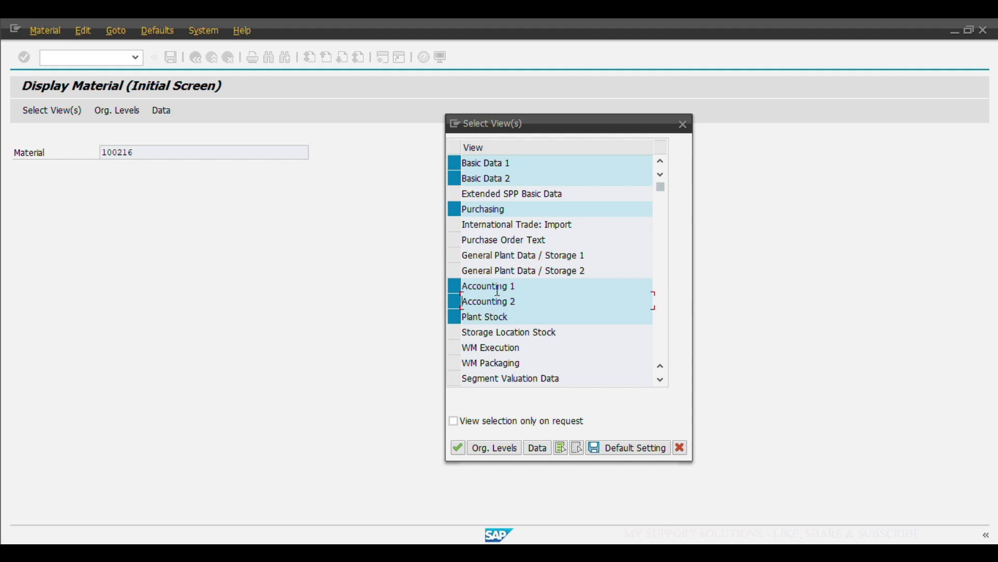
Step: Confirm the view selection and display the material for plant ab02
click(459, 449)
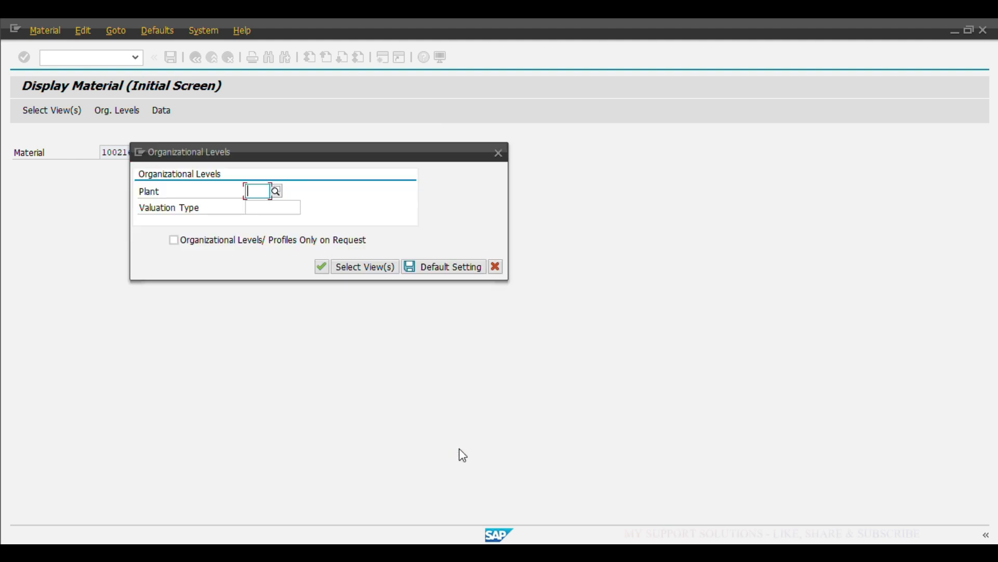
text(ab02)
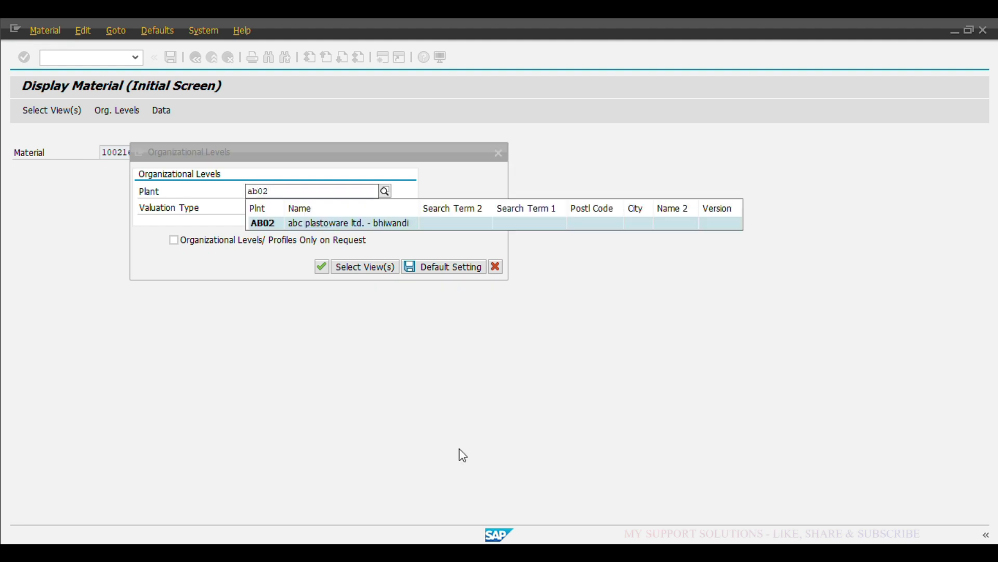
key(Return)
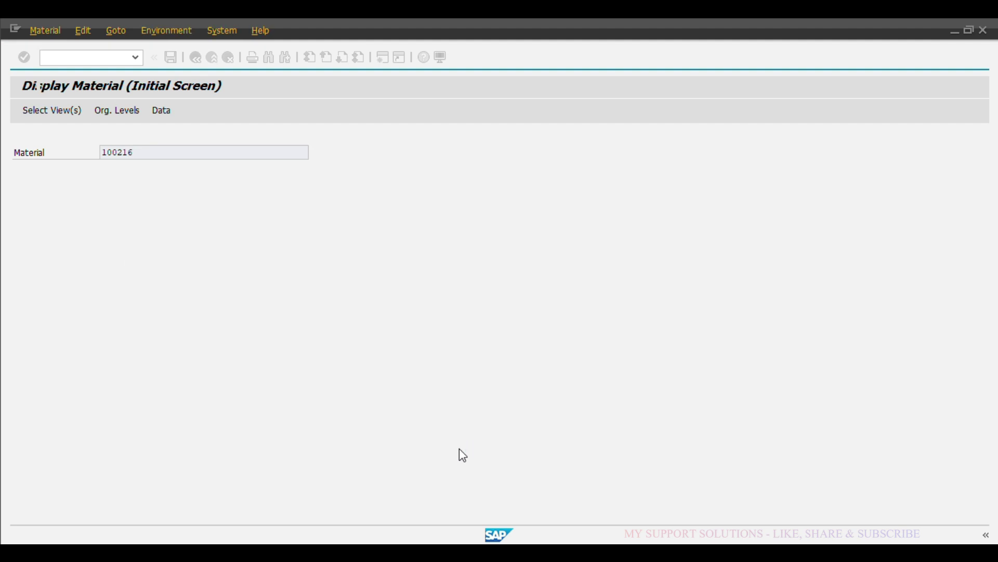
Step: Compare the material's main data screens with the Word notes and list all of them in SAP
key(alt+Tab)
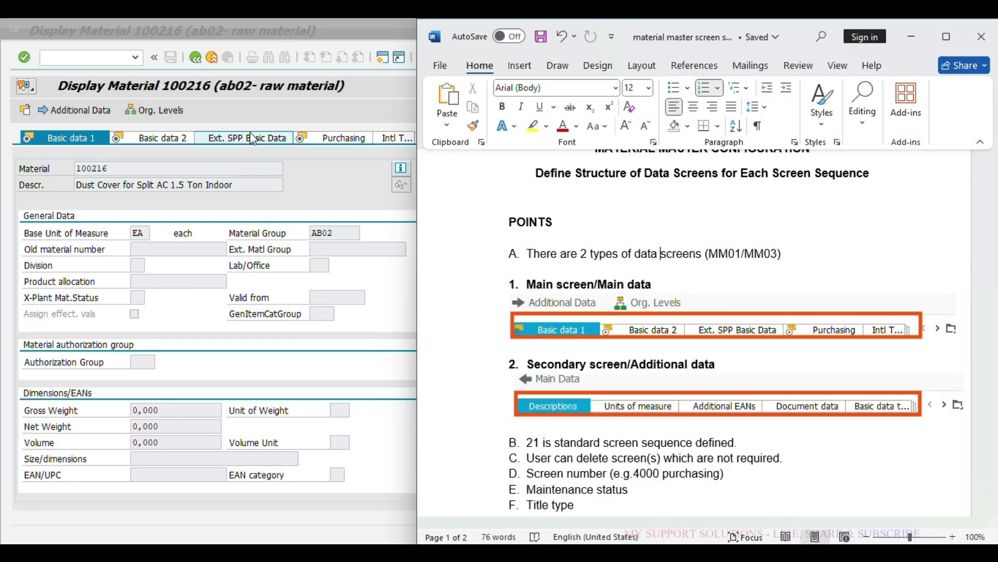
click(295, 136)
click(462, 137)
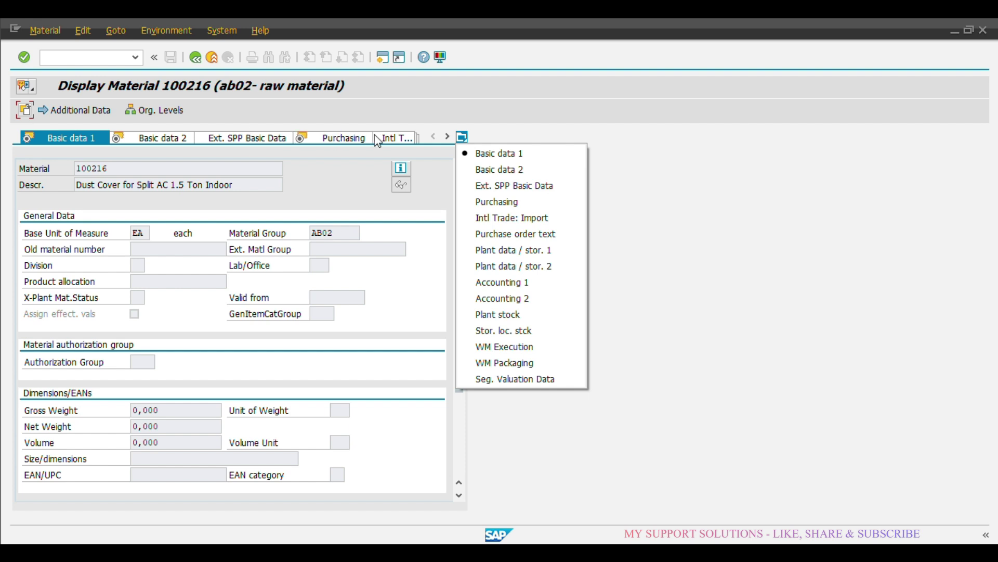
click(240, 108)
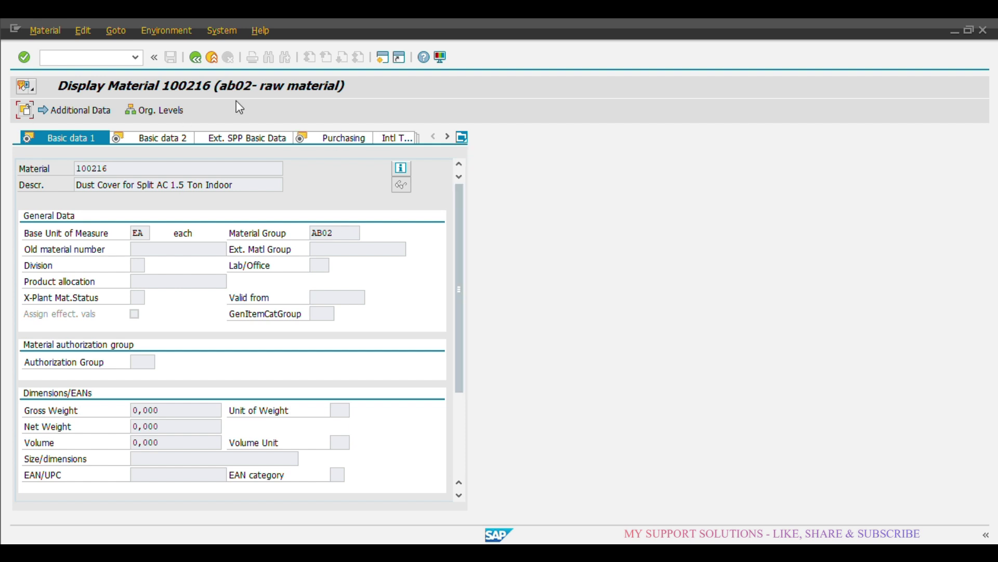
Step: Open the material's additional data and list all of its secondary screens
click(98, 111)
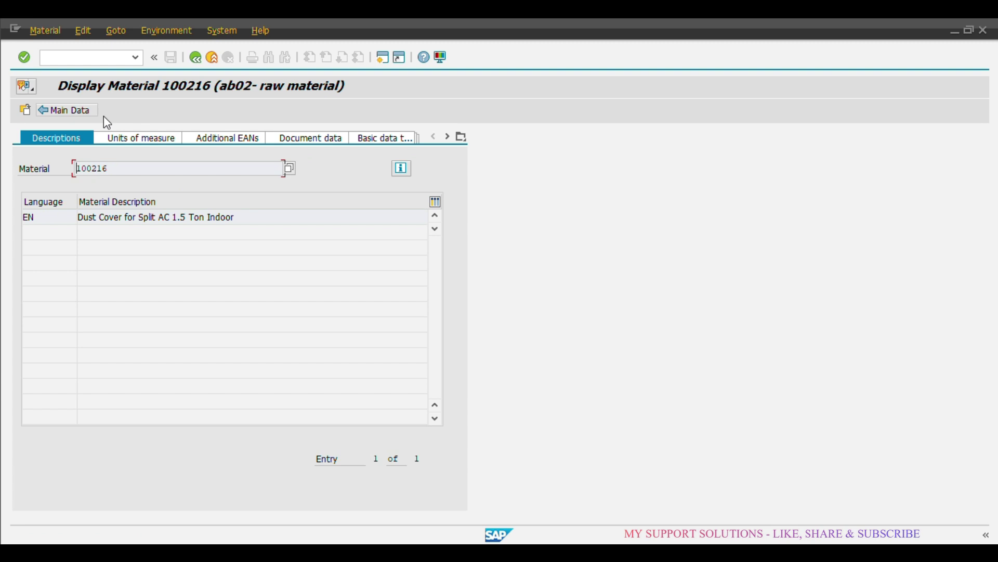
click(462, 137)
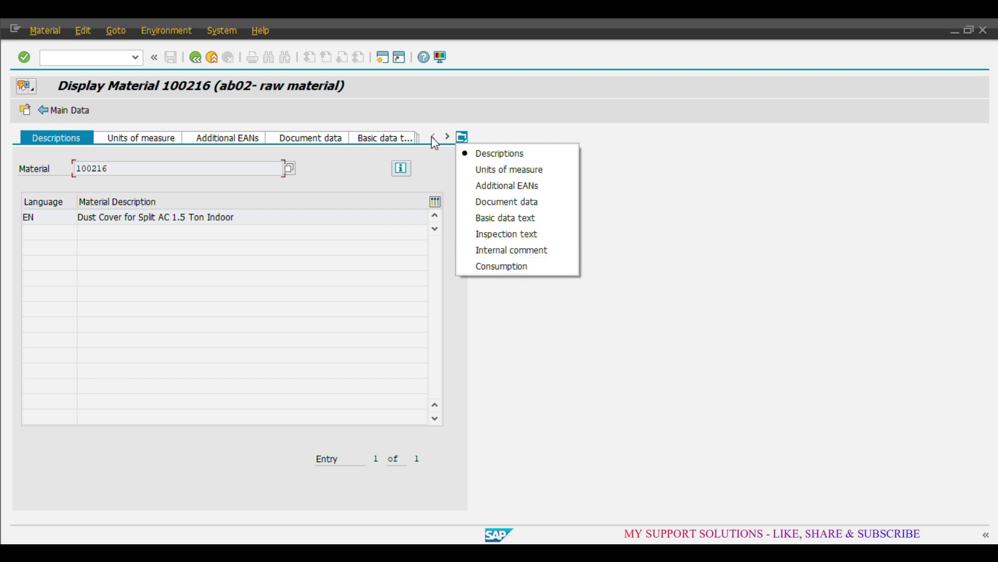
key(alt+Tab)
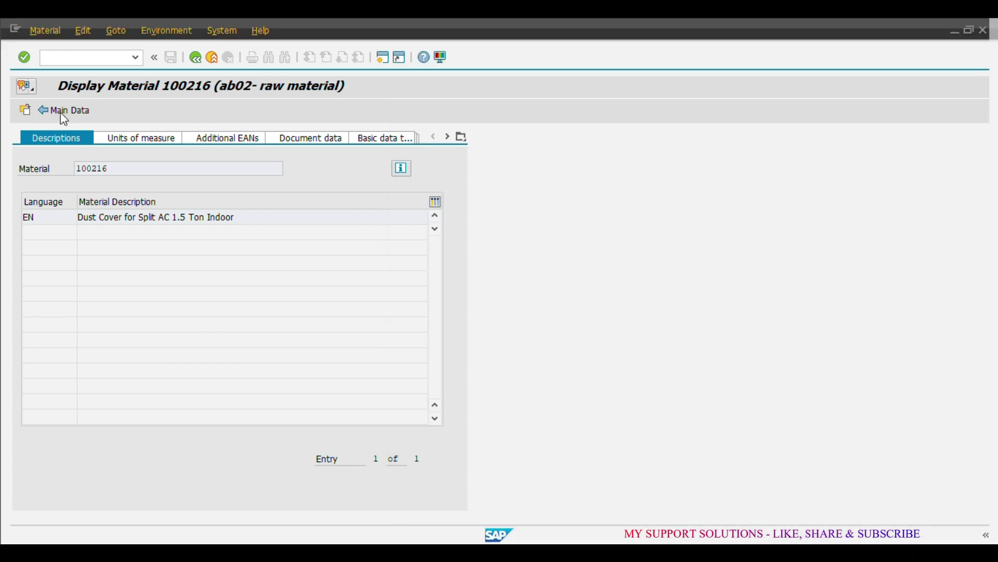
Step: Return to the material's main data, list its screens again and check them against the Word notes
click(61, 112)
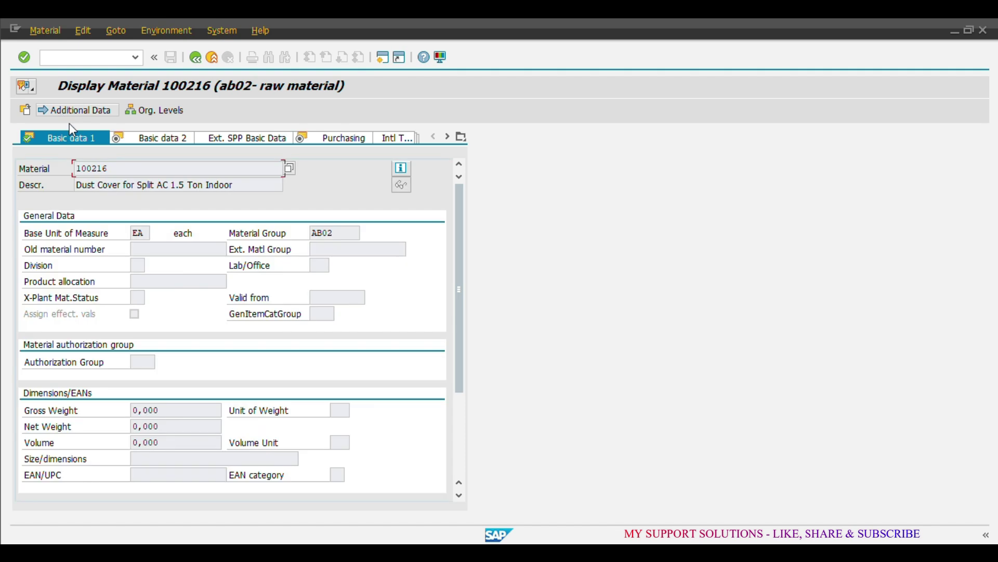
click(461, 137)
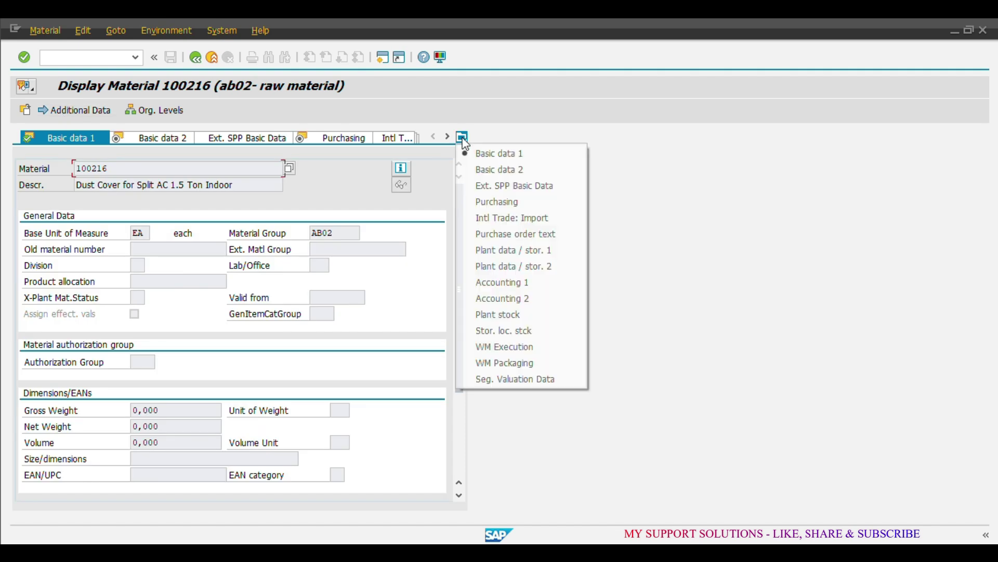
click(626, 155)
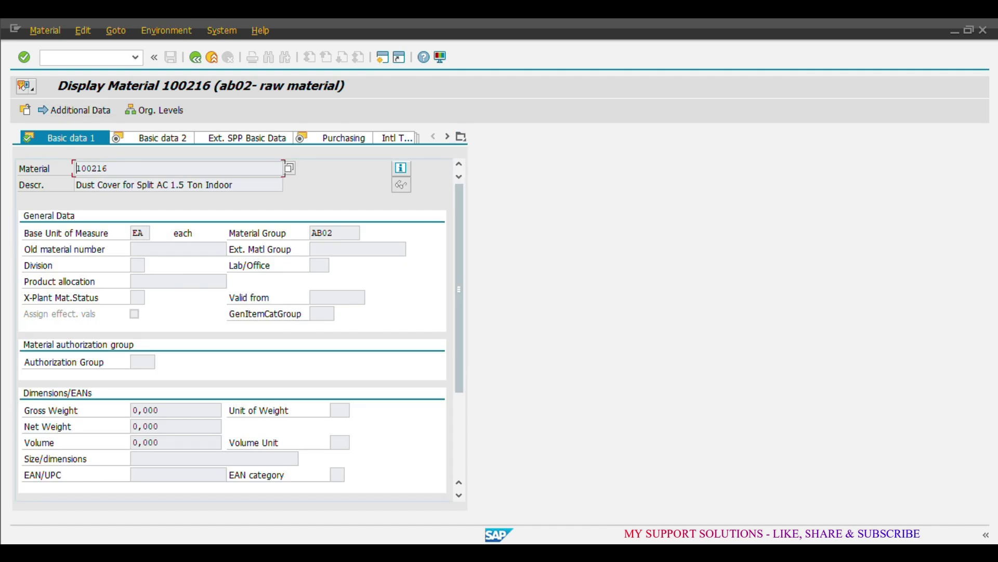
key(alt+Tab)
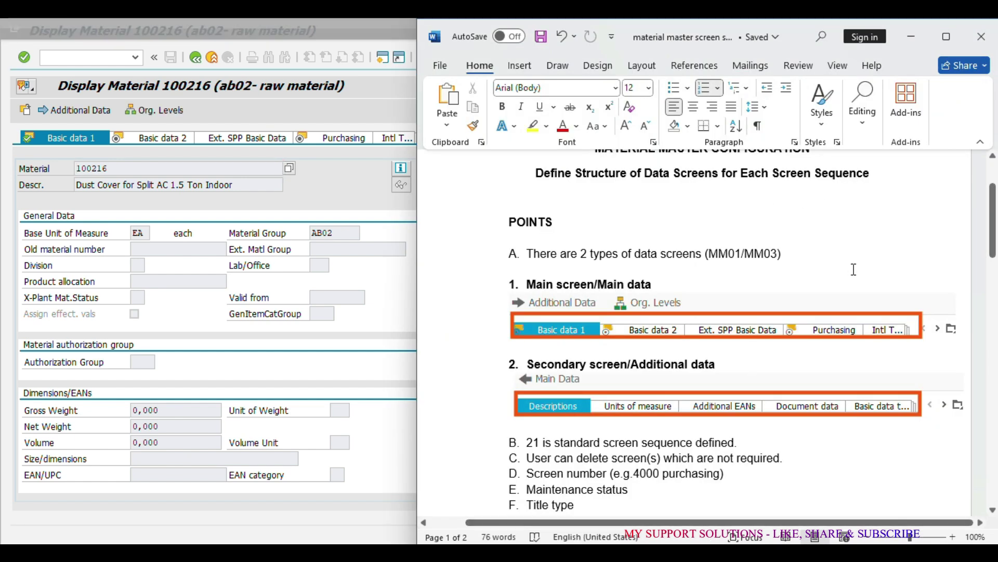
scroll(852, 269, down, 1)
scroll(852, 270, up, 5)
key(alt+Tab)
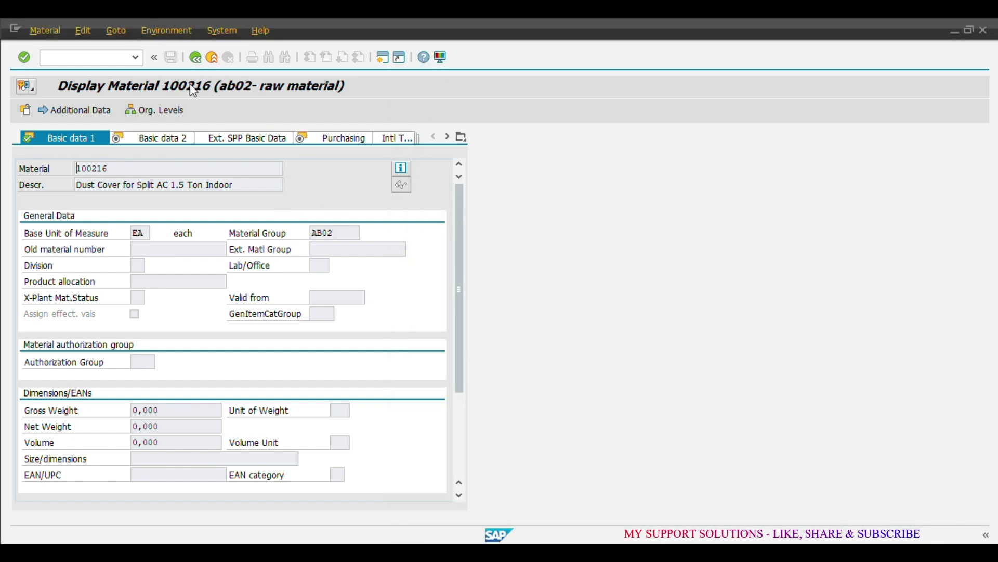
Step: Go back to the initial screen, reopen the view selection and select Basic Data 1, Purchasing, Accounting 1 and Storage Location Stock
click(195, 58)
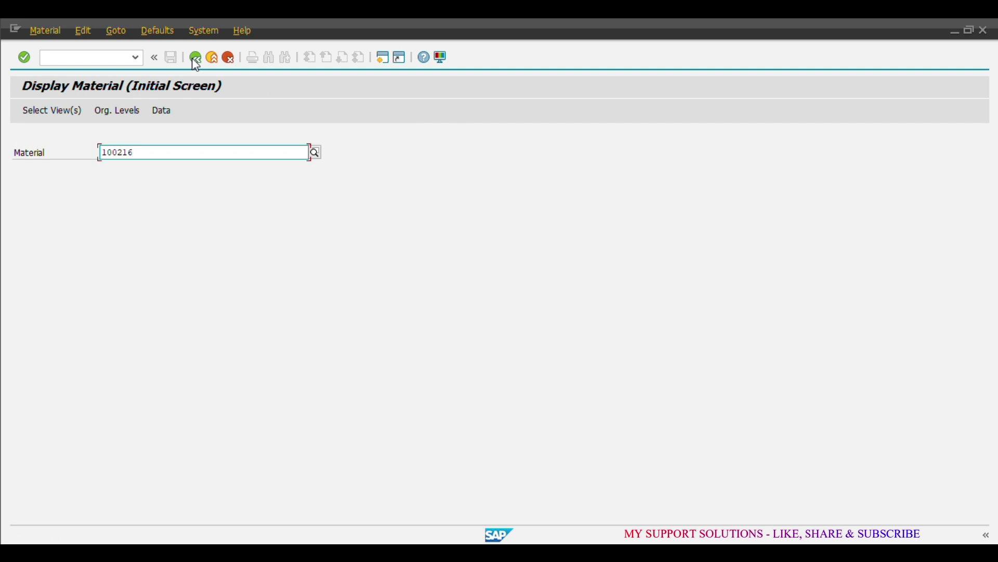
key(Return)
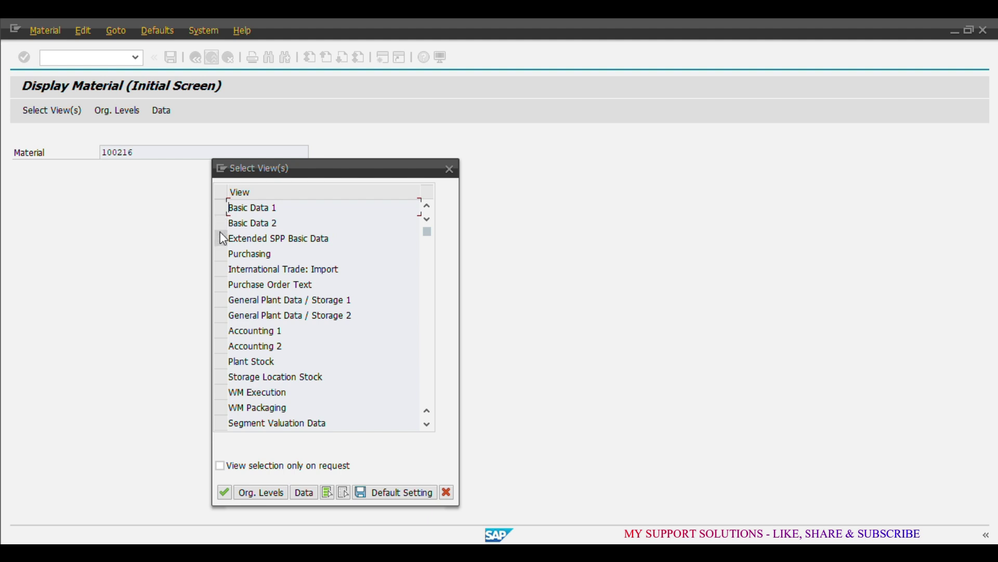
click(223, 208)
click(221, 254)
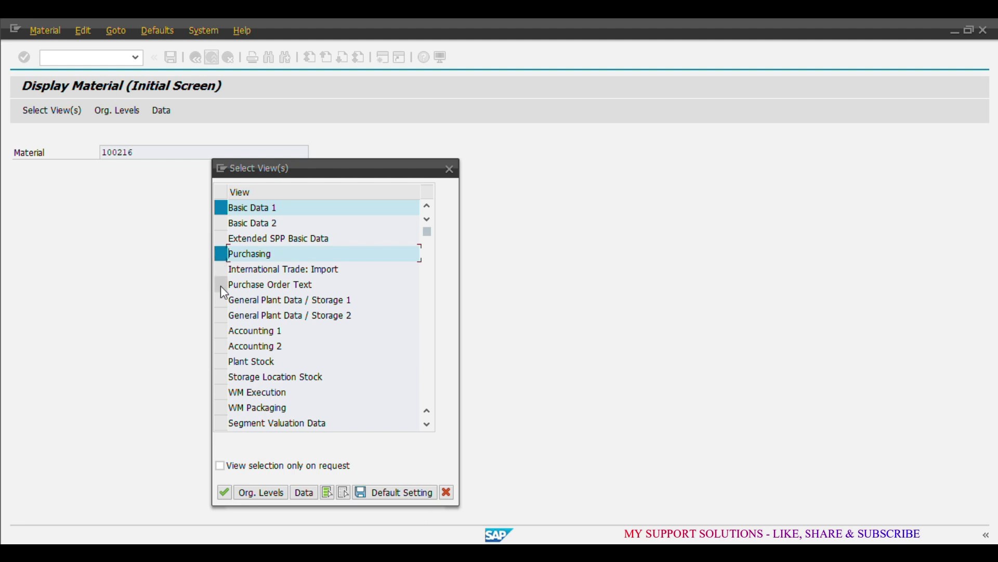
click(222, 332)
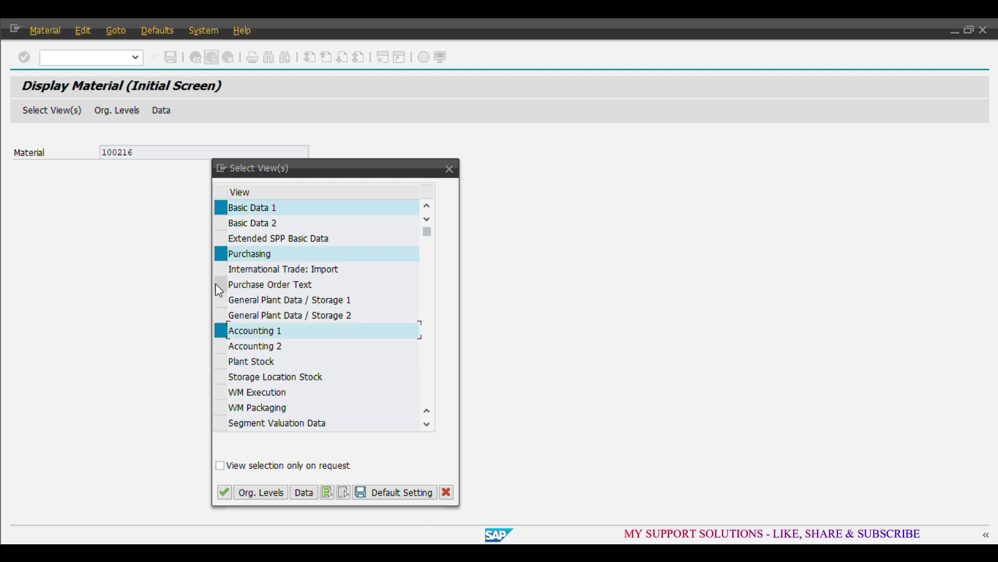
click(221, 377)
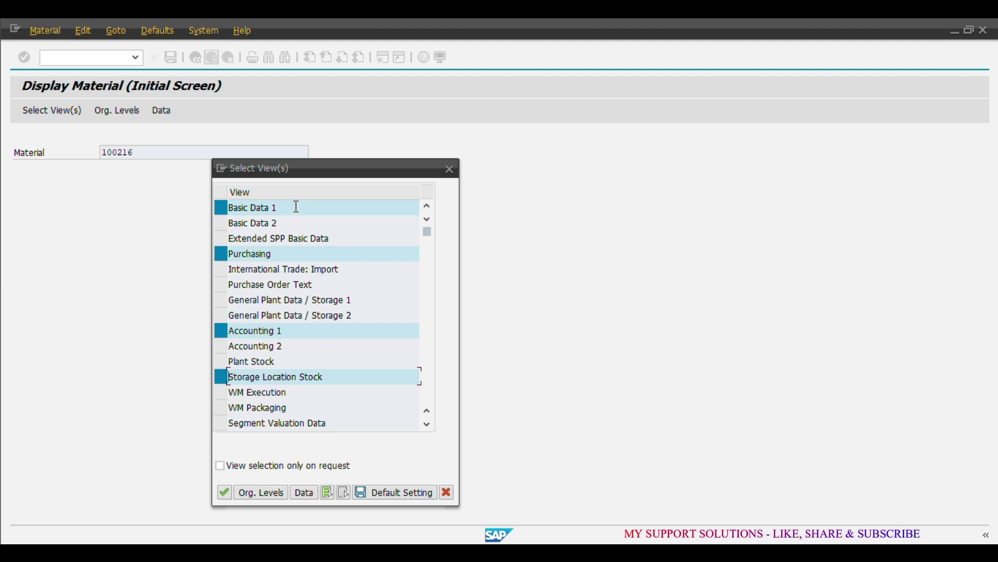
Step: Switch to the Word notes and read the points on screen sequences, the OMT3B configuration path and the screen sequence overview
click(703, 540)
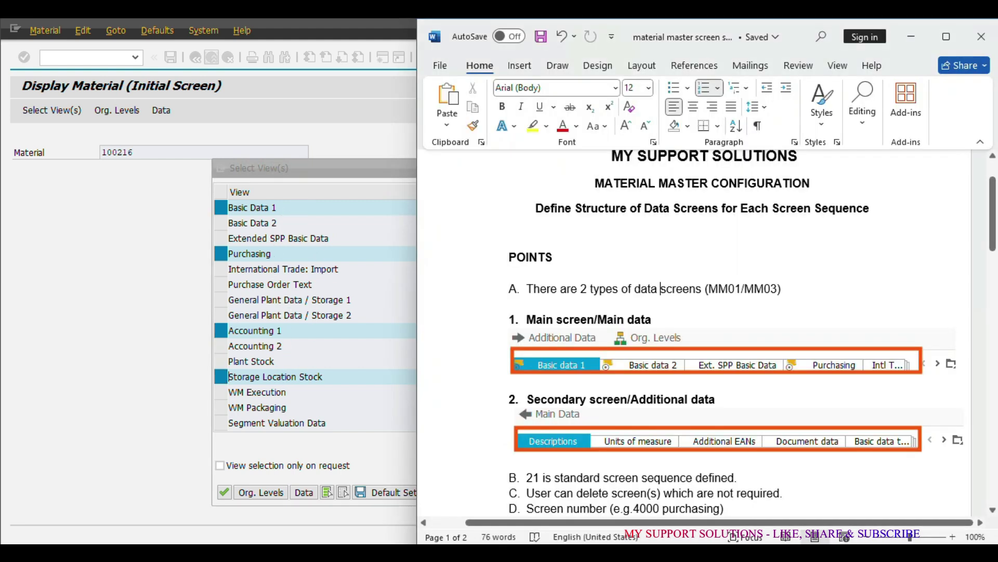
scroll(810, 352, down, 3)
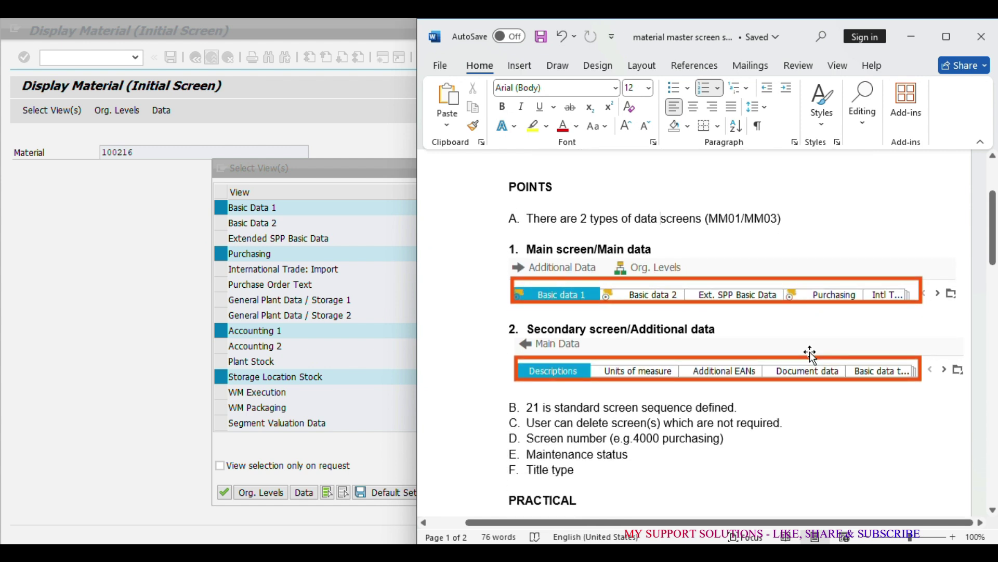
scroll(809, 351, down, 1)
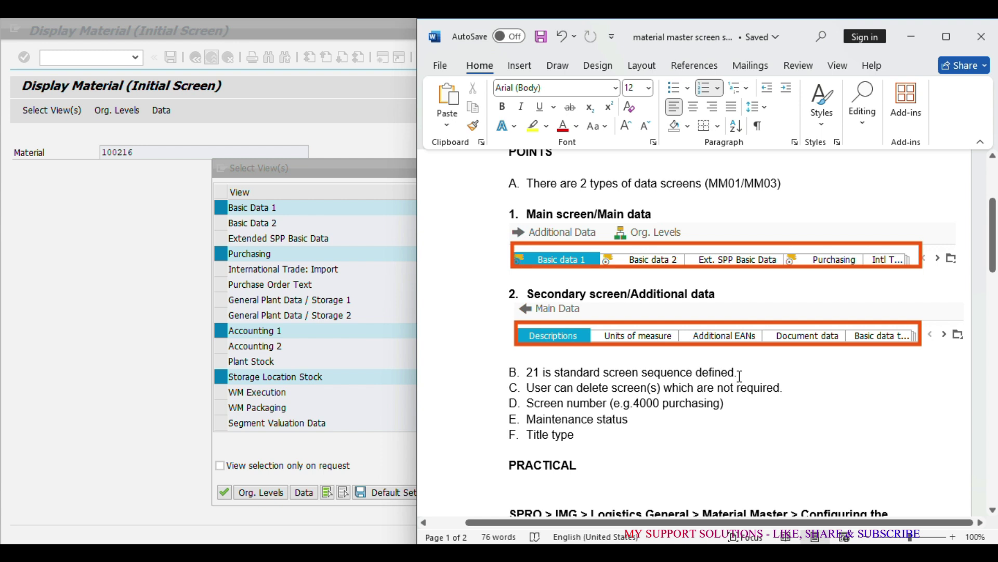
scroll(817, 356, down, 4)
scroll(817, 357, down, 4)
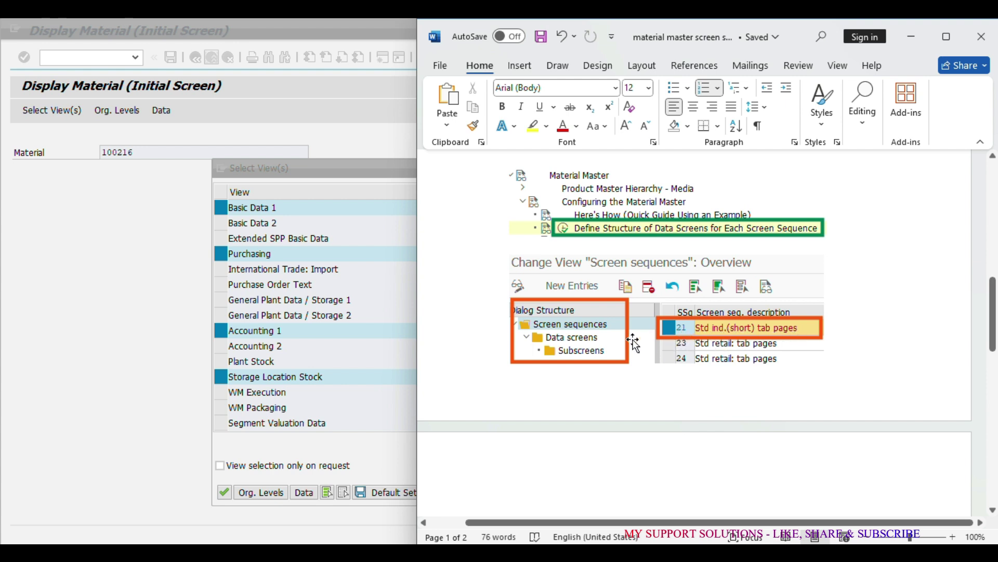
scroll(619, 354, up, 2)
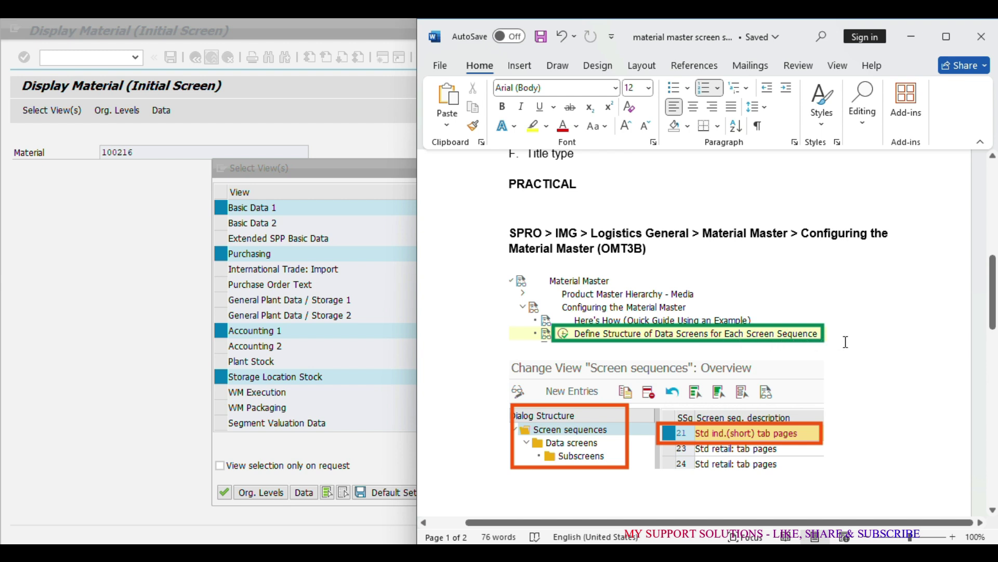
scroll(846, 342, down, 4)
scroll(845, 341, up, 3)
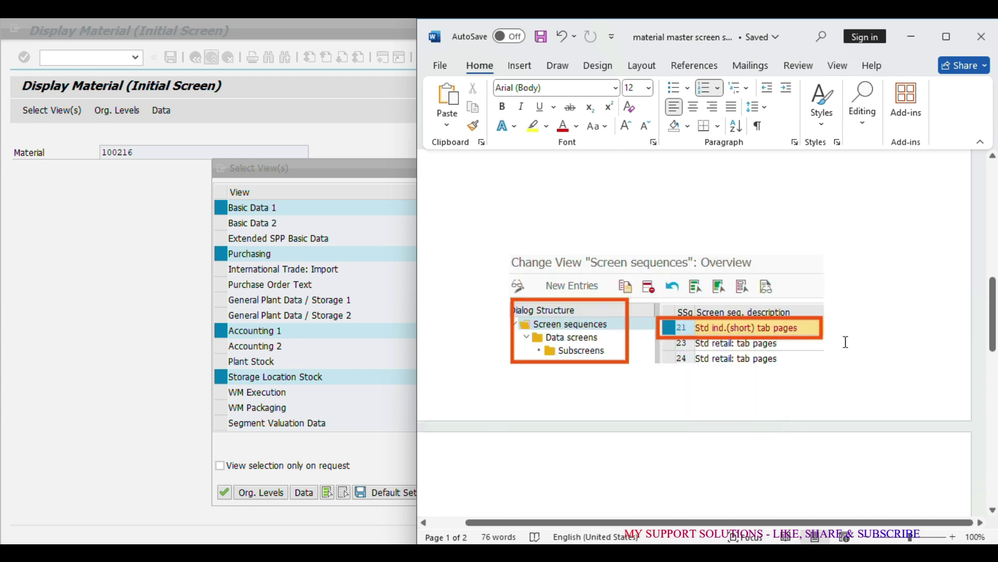
scroll(873, 369, up, 8)
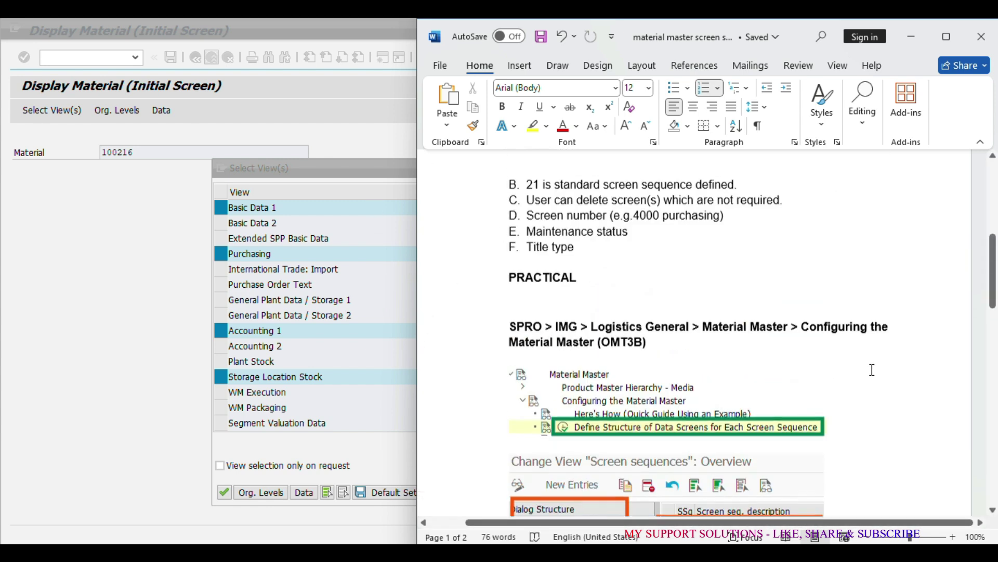
Step: Switch back to SAP, cancel the view selection and start transaction OMT3B
scroll(852, 373, up, 1)
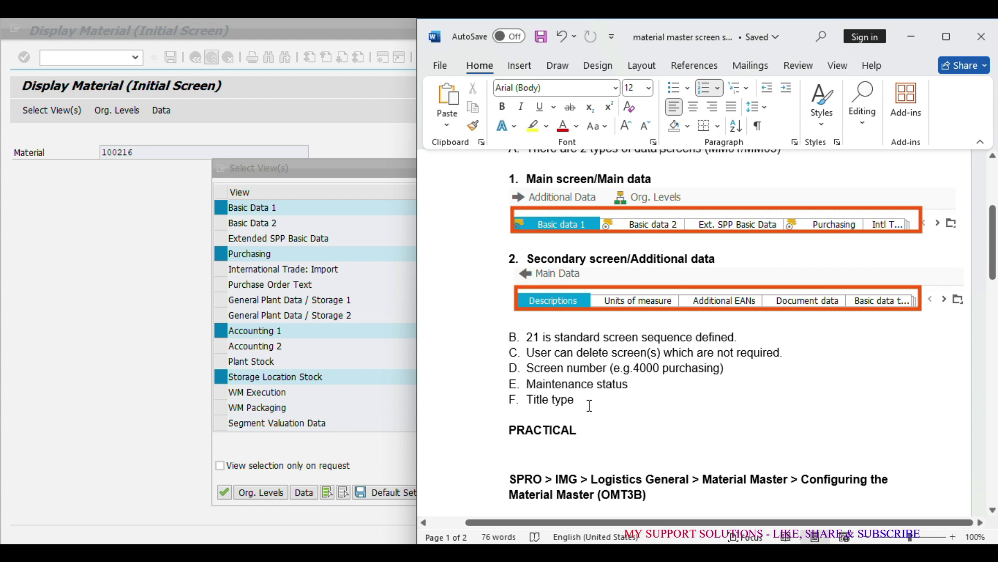
click(133, 269)
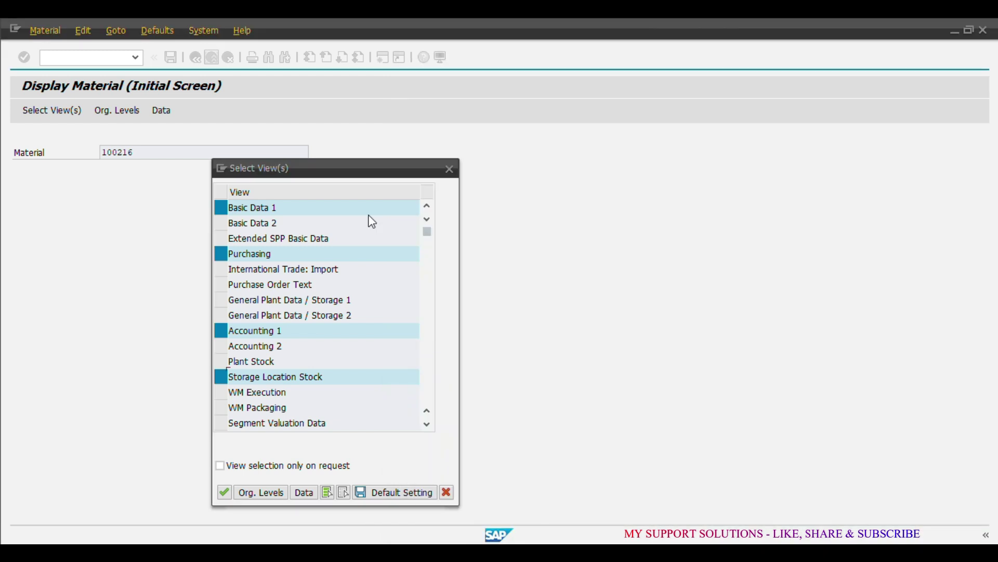
click(451, 170)
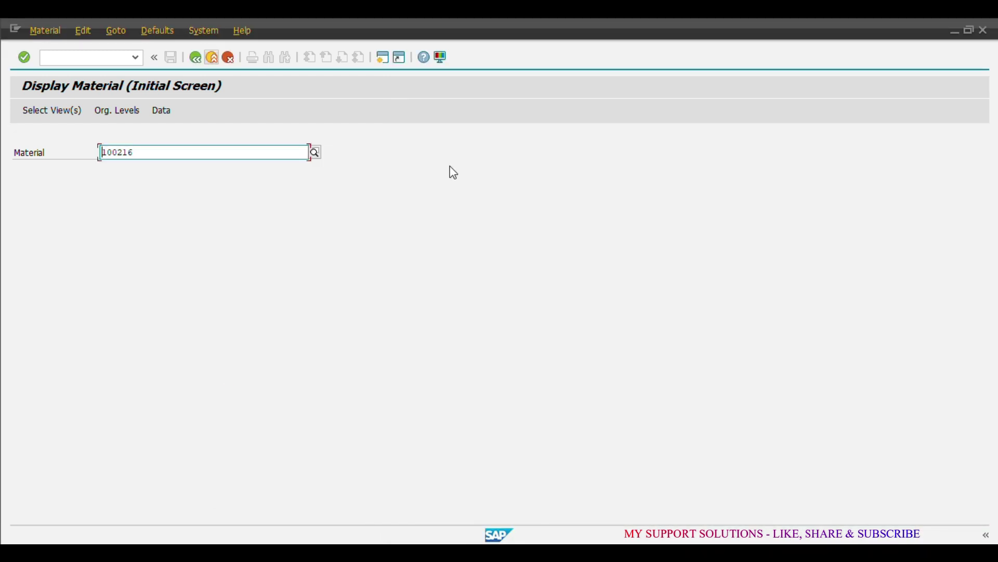
click(100, 58)
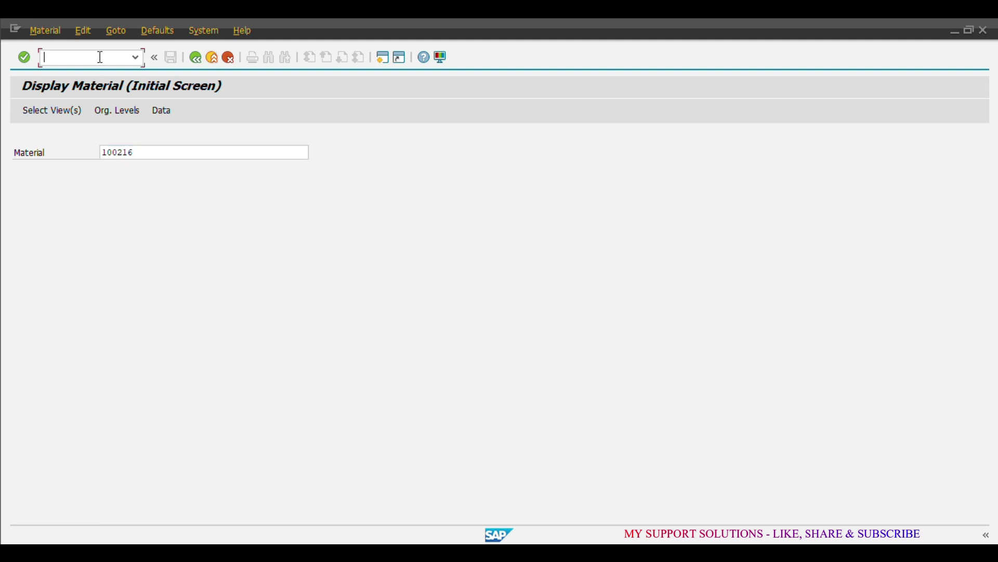
text(/n)
key(Return)
text(/nomt3b)
key(Return)
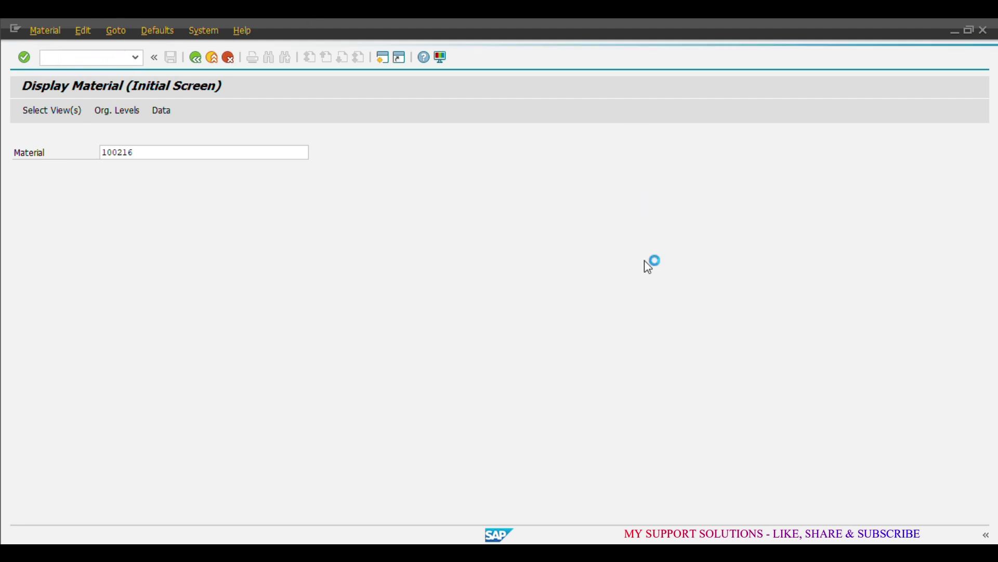
Step: Check the Word notes on the standard screen sequence and copy sequence 21, Std ind.(short) tab pages, as Z1
key(alt+Tab)
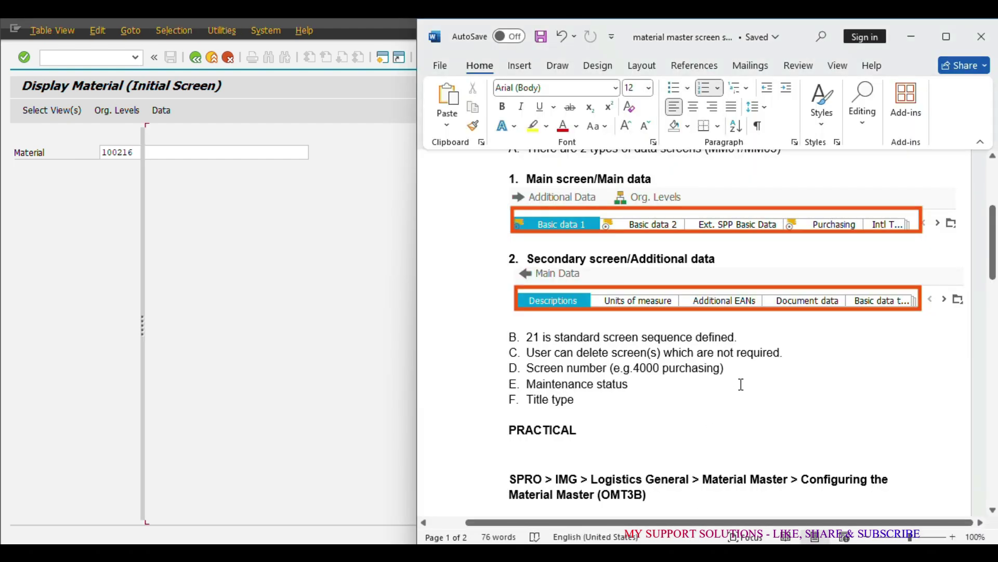
scroll(749, 401, up, 1)
scroll(757, 424, down, 3)
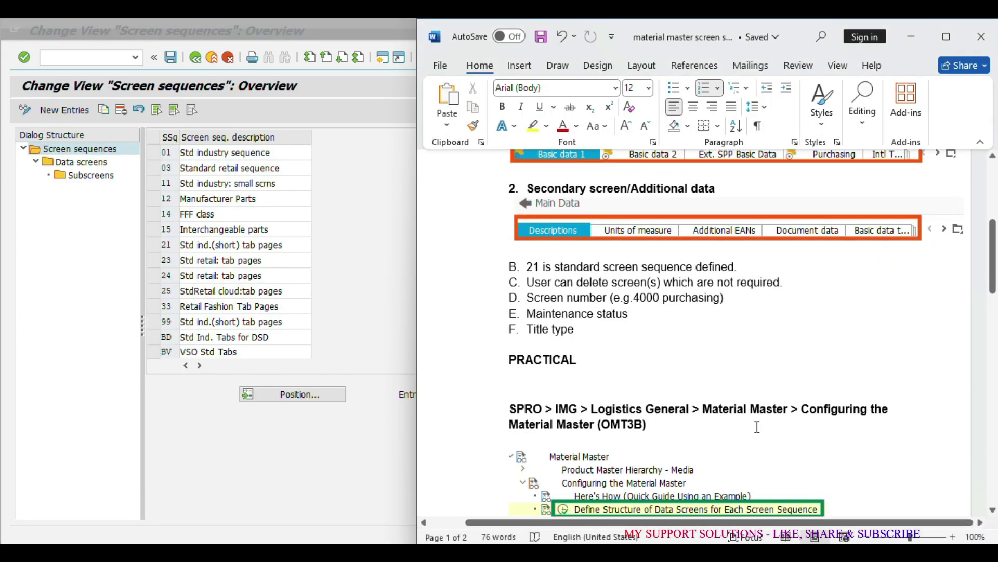
scroll(757, 426, down, 2)
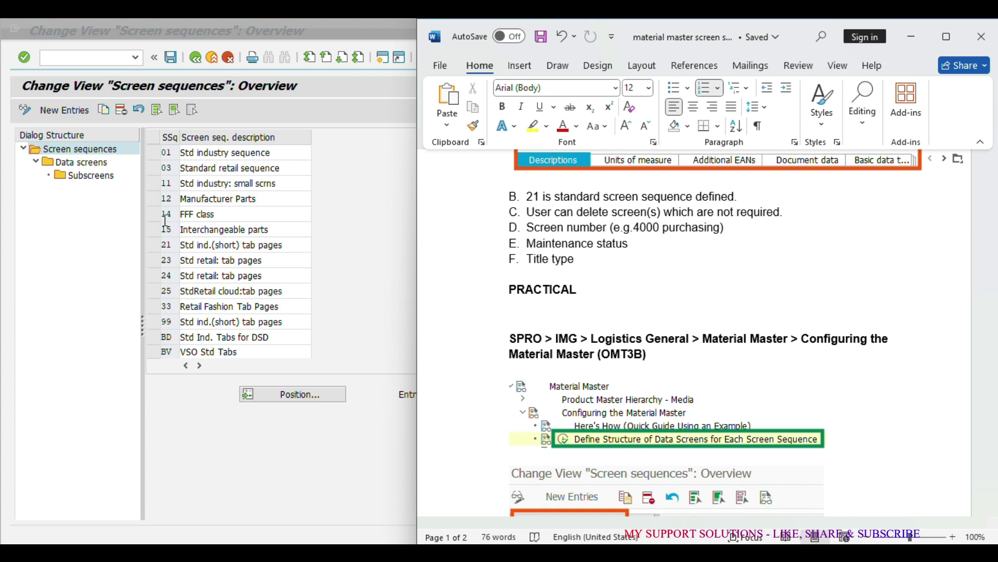
click(154, 244)
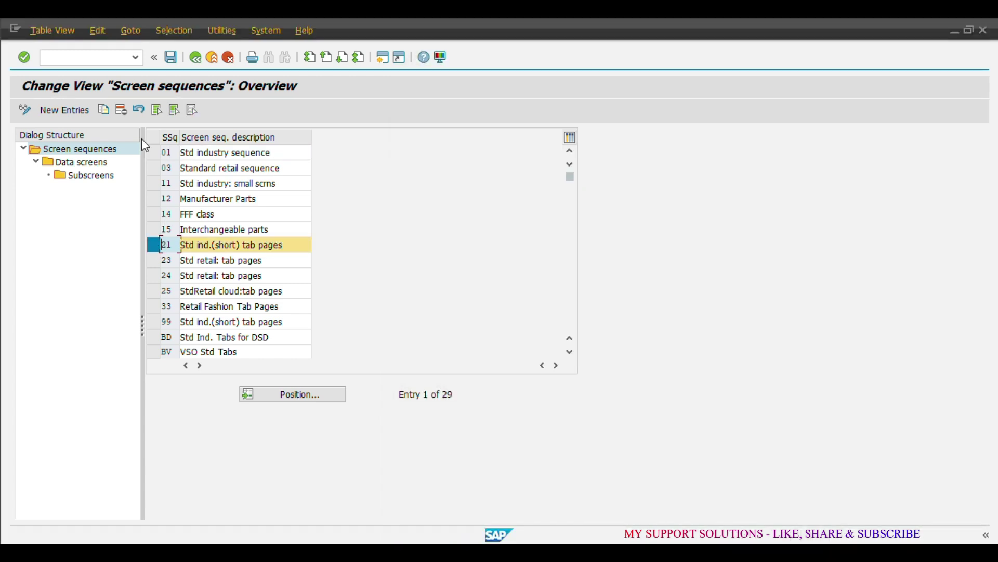
click(104, 109)
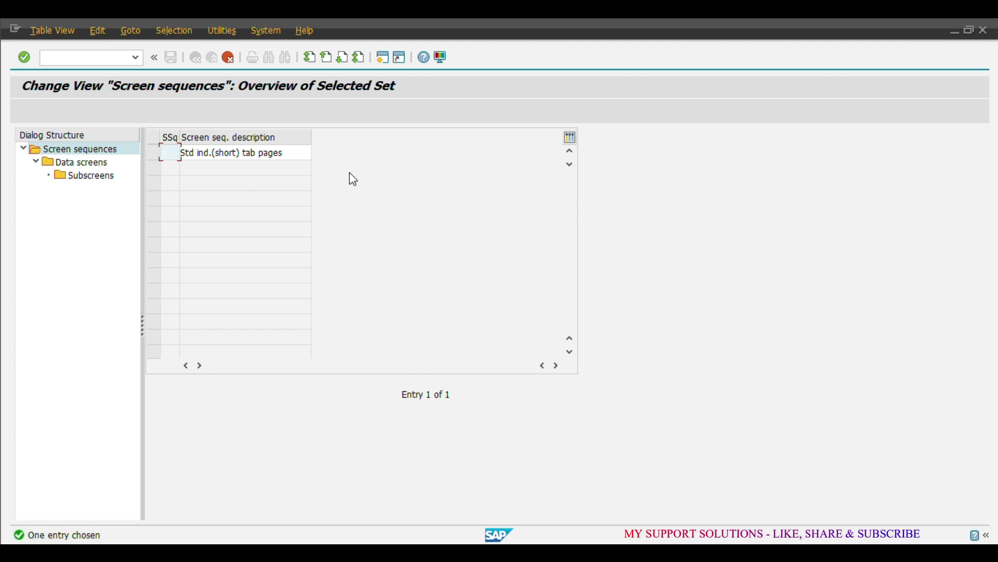
text(z1)
key(Tab)
Step: Replace the copied sequence's description with "ab02 - screen sequence" and confirm the copy
key(Delete)
key(Delete)
key(Delete)
key(Delete)
key(Delete)
key(Delete)
key(Delete)
key(Delete)
key(Delete)
key(Delete)
key(Delete)
key(Delete)
key(Delete)
key(Delete)
key(Delete)
key(Delete)
key(Delete)
key(Delete)
key(Delete)
key(Delete)
key(Delete)
key(Delete)
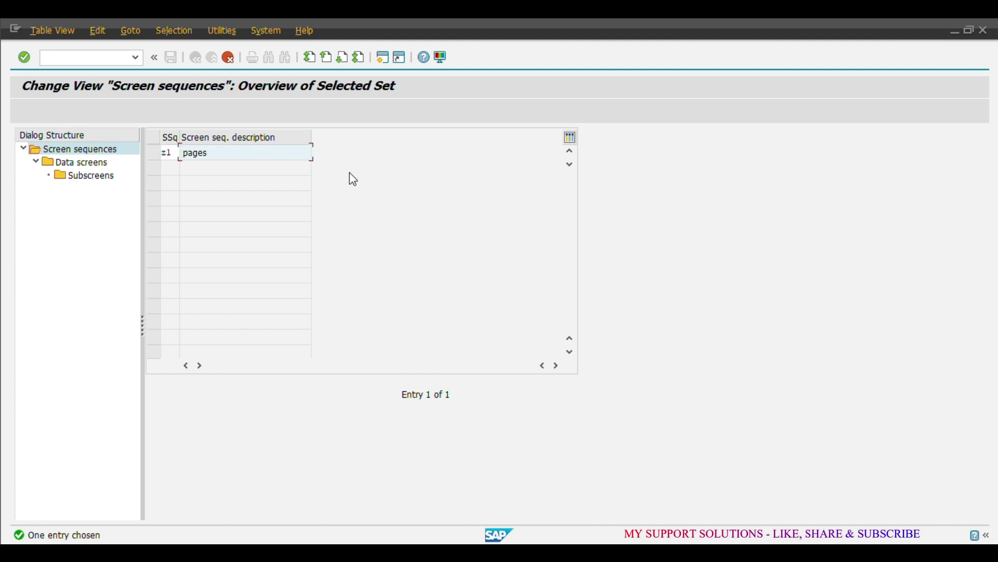
text(ab02 - screen sequence)
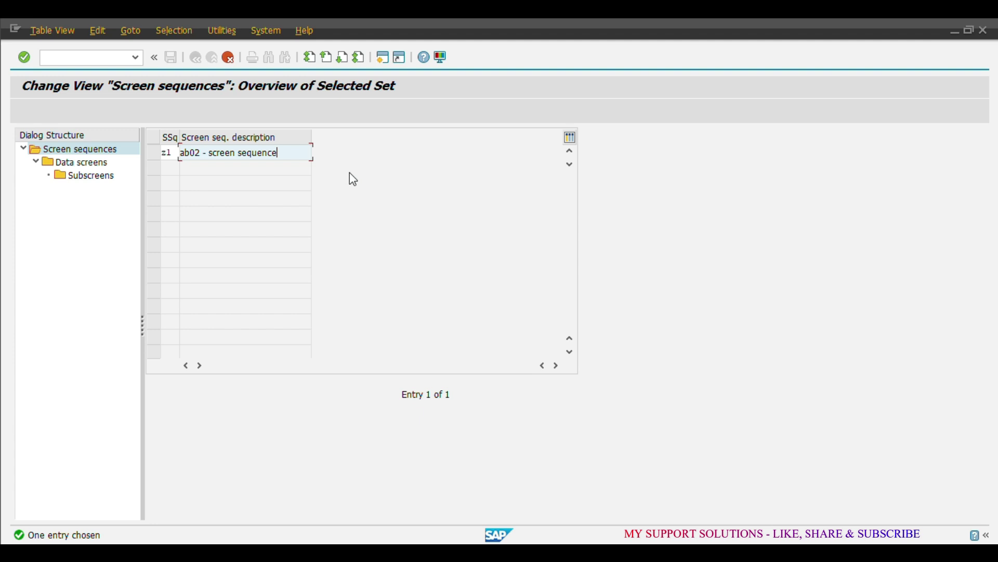
key(Return)
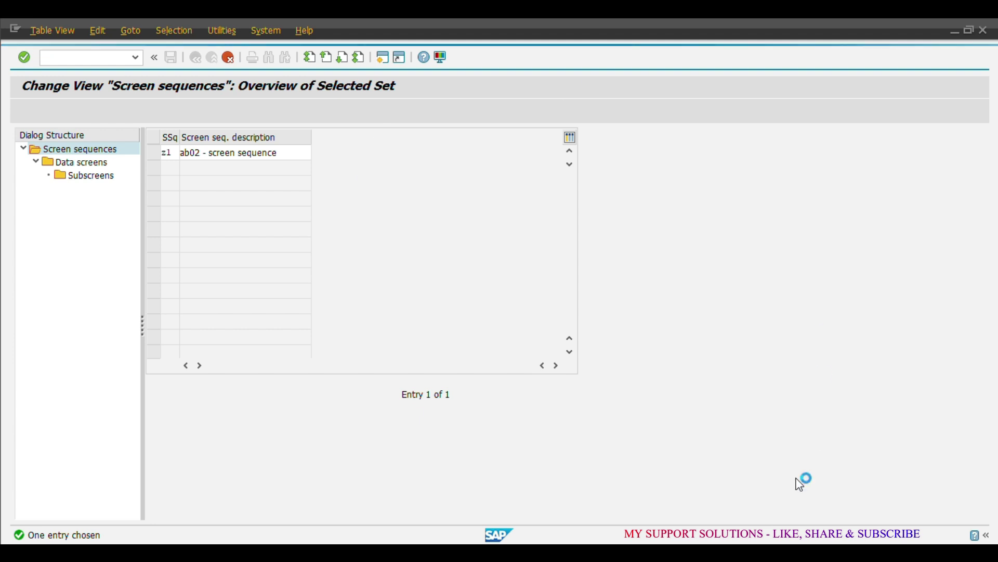
Step: Check the sequence overview in the Word notes, return to SAP and complete the copy including its user settings and dependent entries
key(alt+Tab)
scroll(829, 389, down, 5)
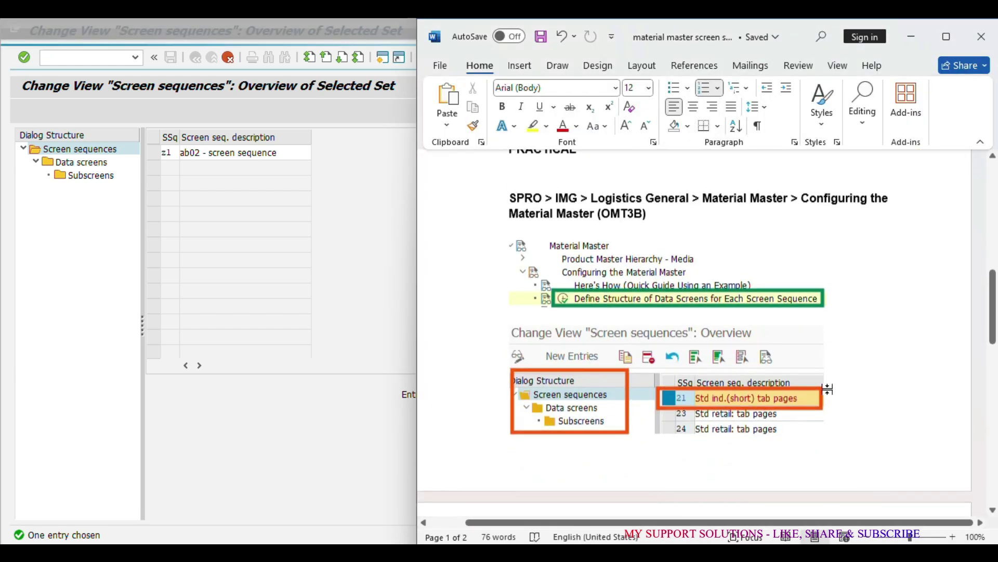
scroll(829, 390, up, 2)
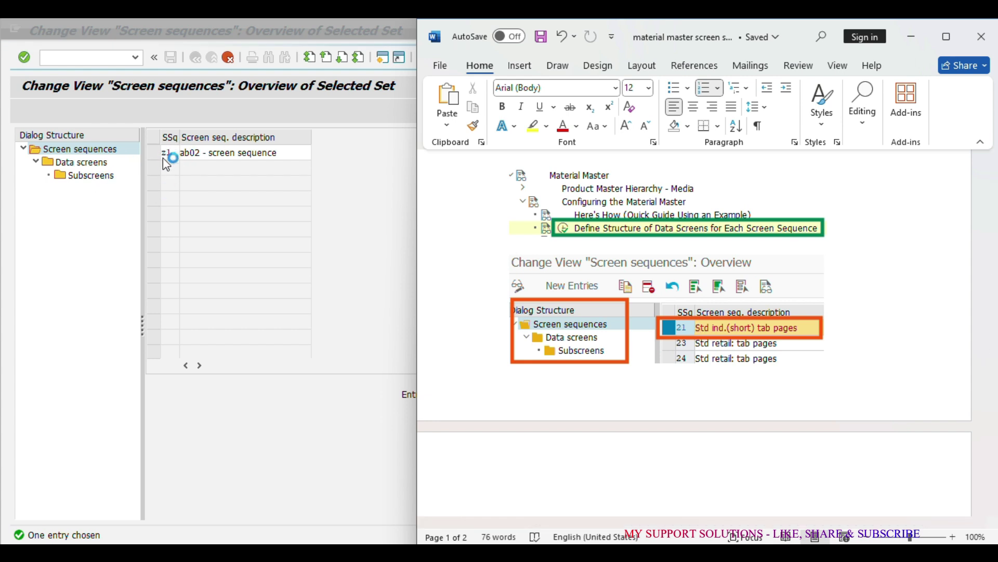
scroll(549, 226, down, 1)
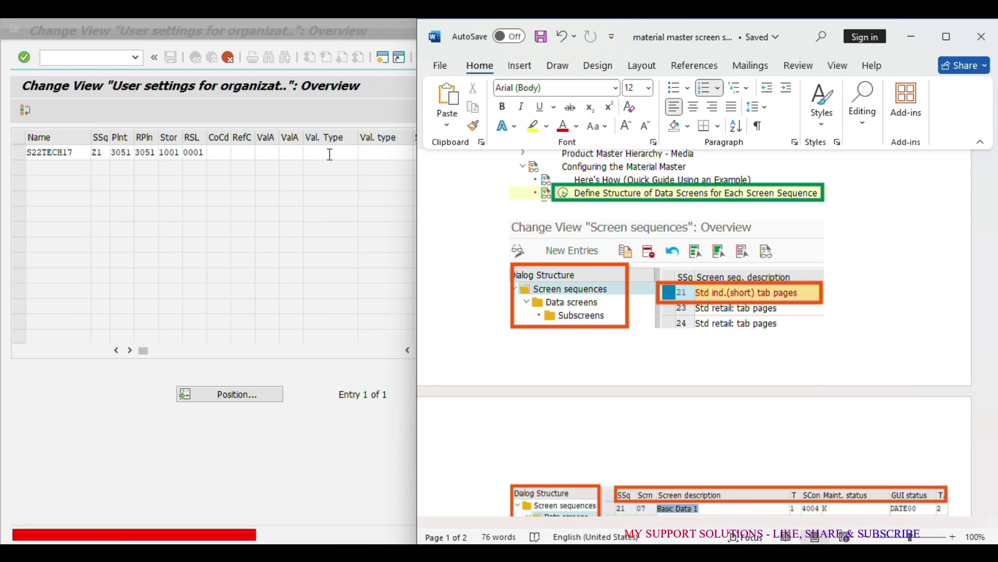
click(922, 42)
key(Delete)
key(Delete)
key(Delete)
key(Delete)
key(Return)
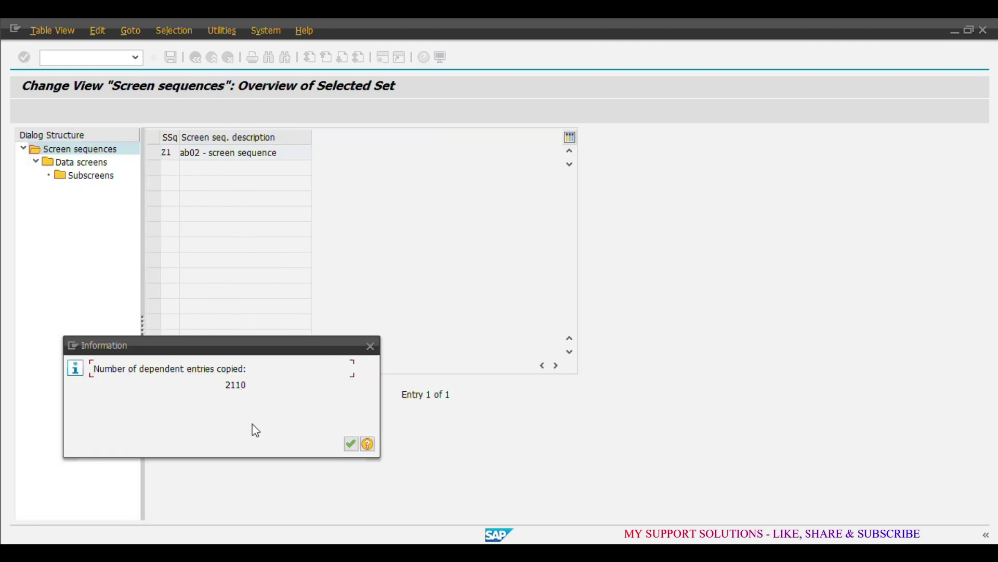
click(354, 449)
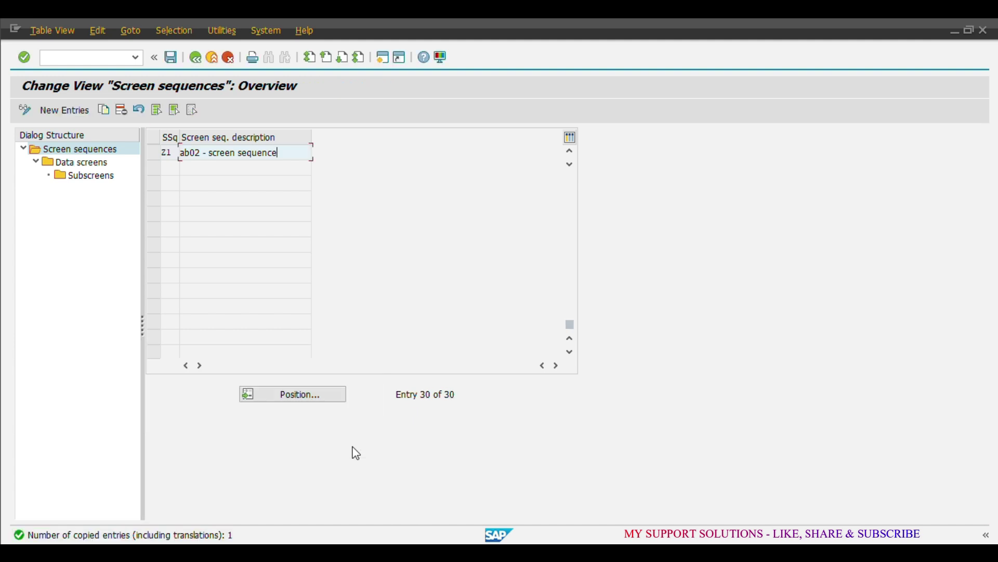
Step: Save the new screen sequence in a new customizing request described as "material master configuration"
click(170, 58)
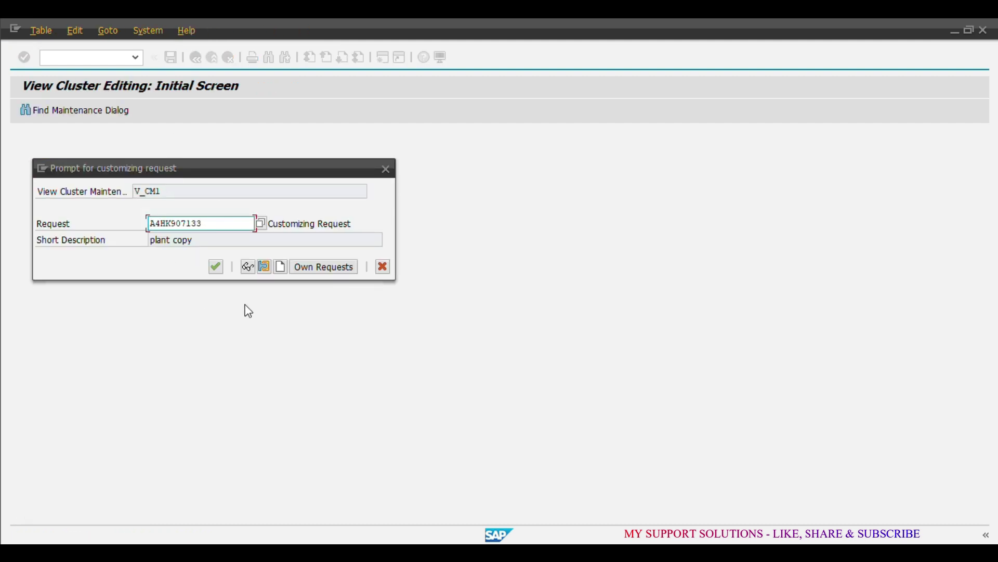
click(283, 270)
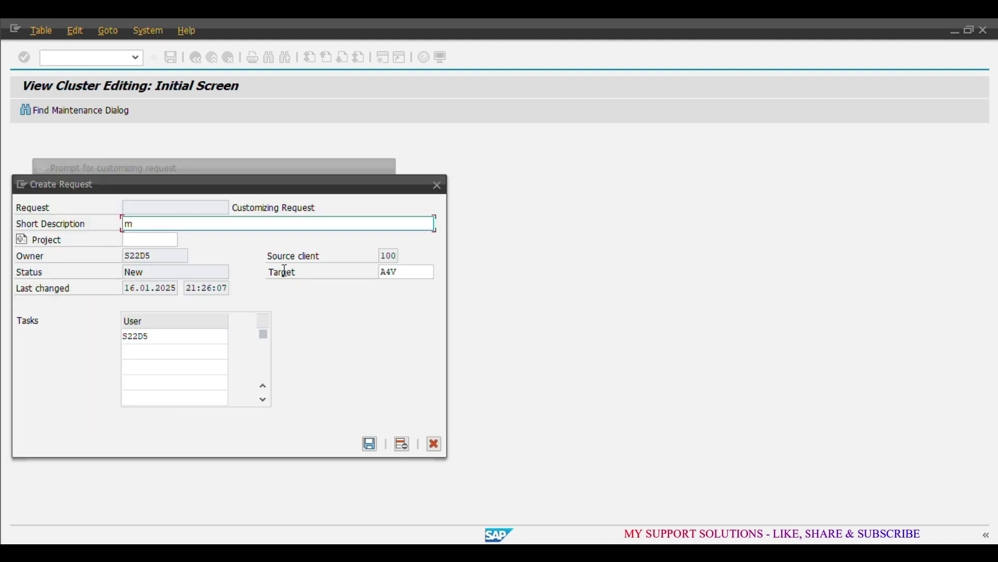
text(material master configuration)
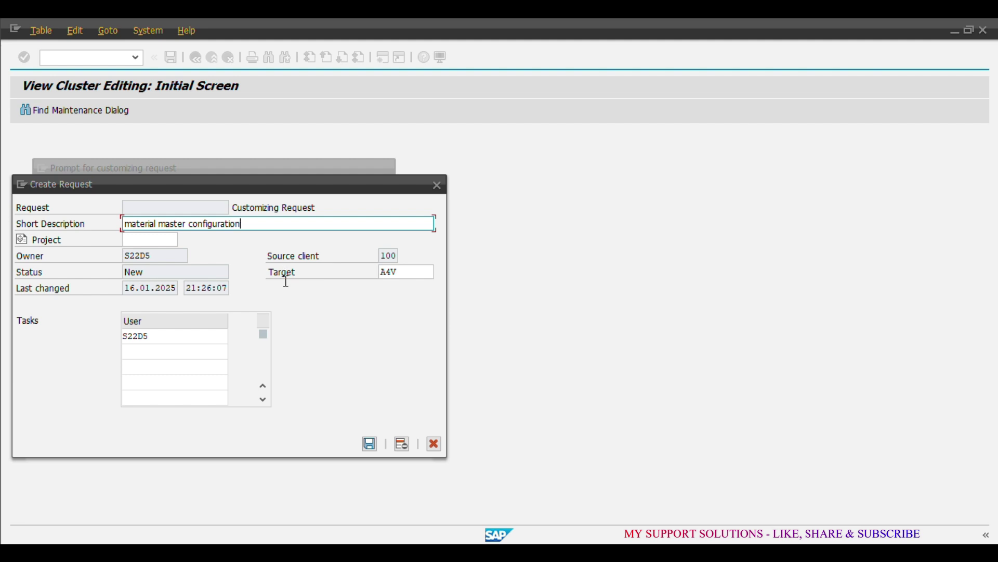
click(370, 446)
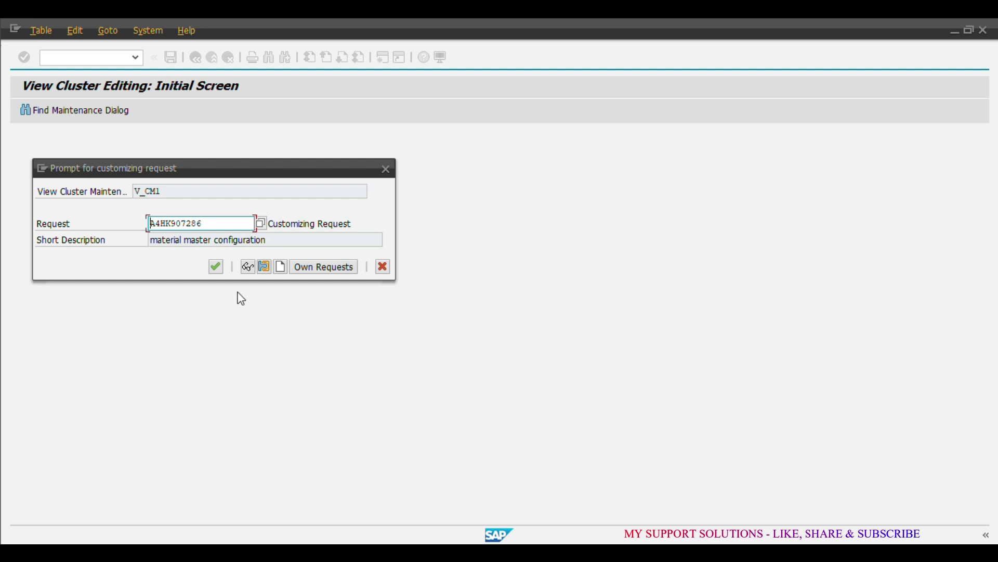
click(216, 267)
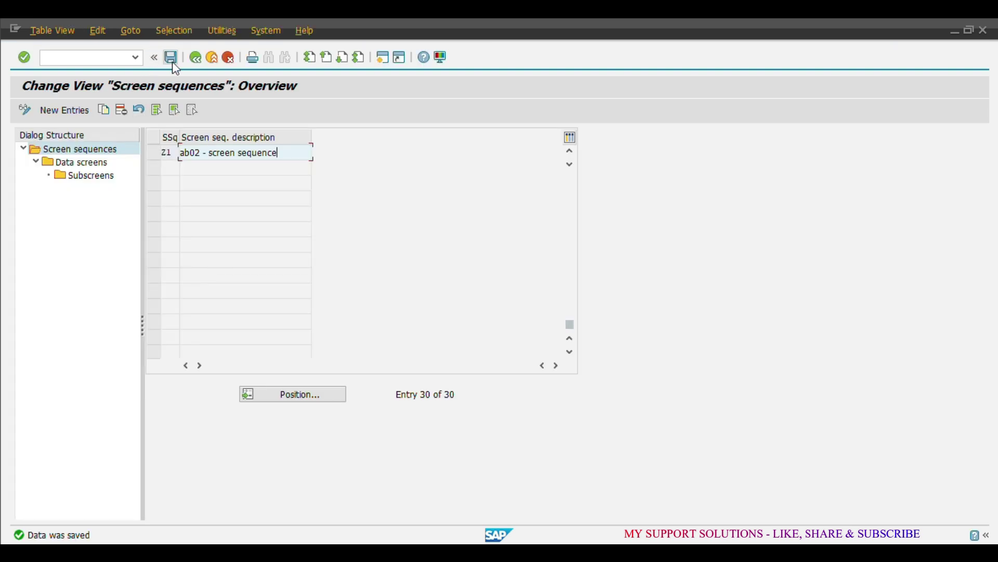
Step: Select screen sequence Z1, check the Word notes and open the sequence's data screens
click(154, 154)
click(175, 153)
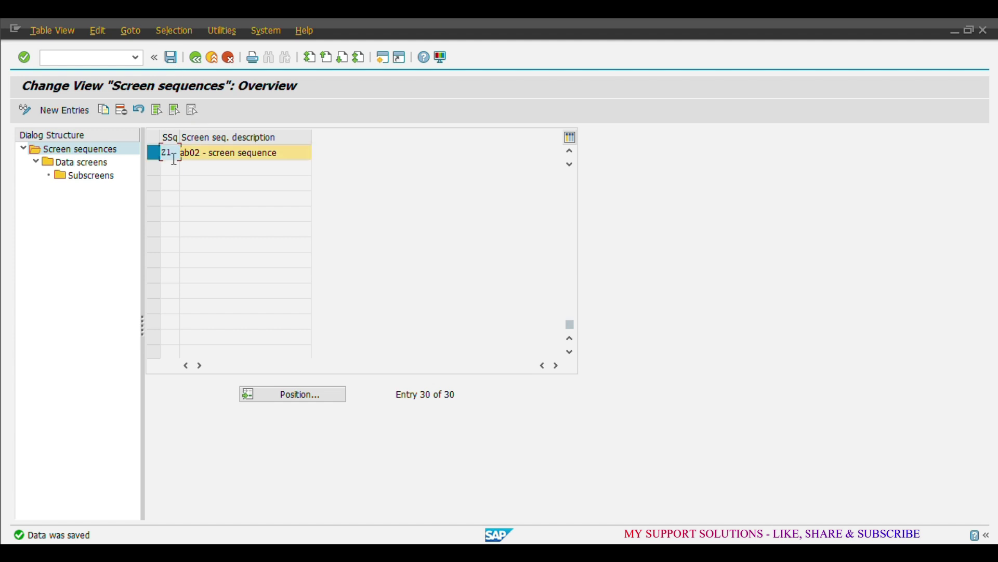
key(alt+Tab)
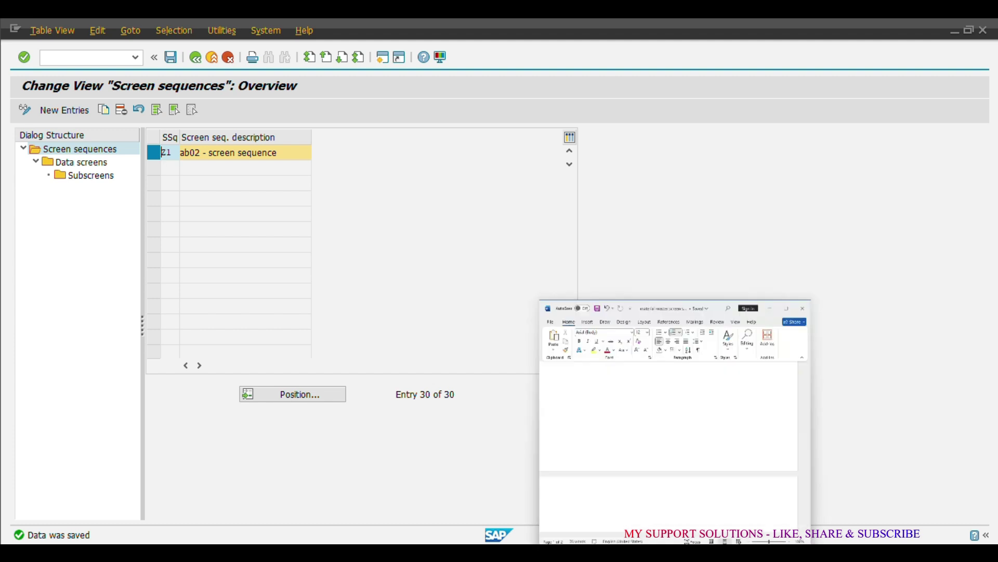
scroll(747, 357, up, 3)
scroll(747, 356, up, 5)
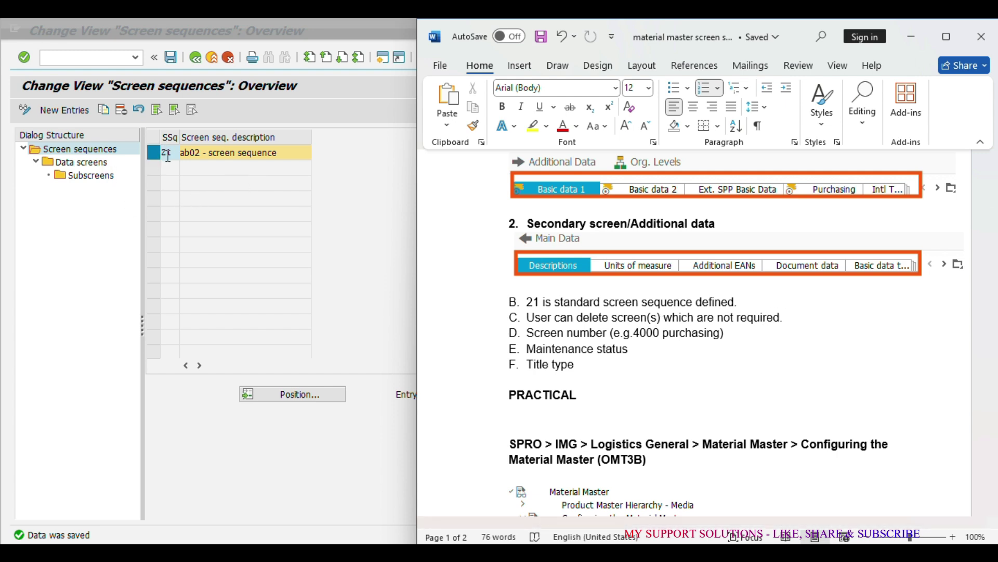
click(99, 168)
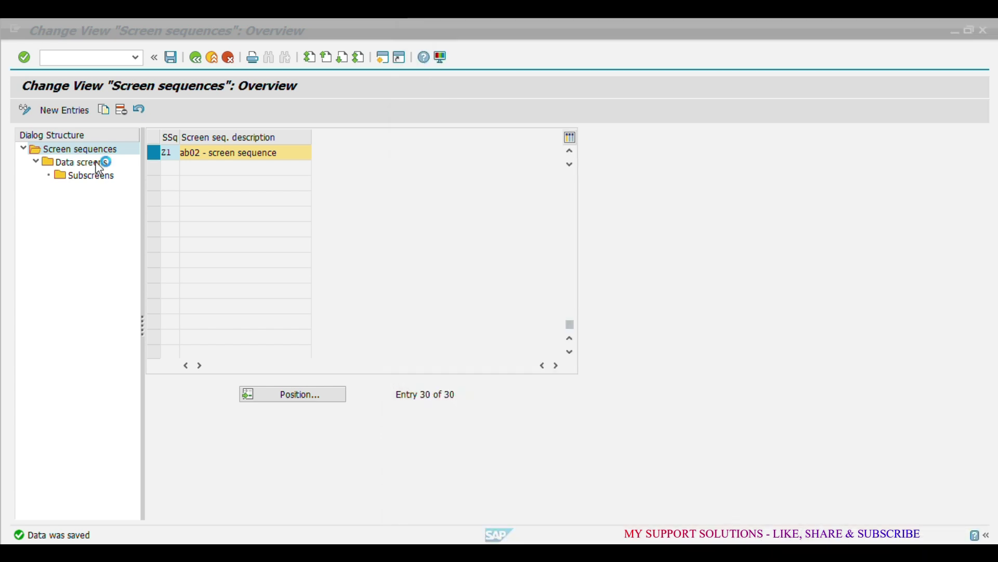
double_click(100, 168)
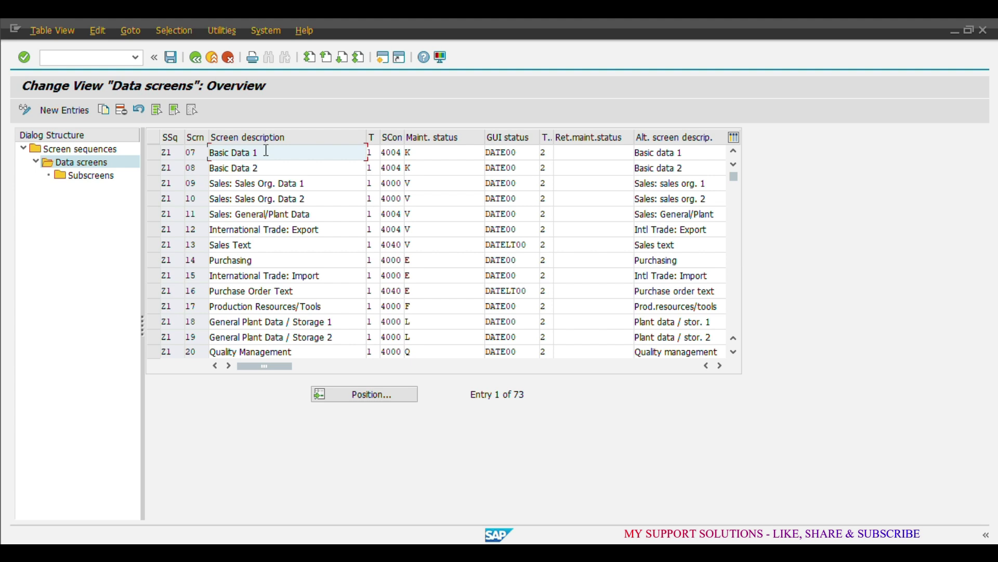
Step: Delete the Production Resources/Tools data screen from sequence Z1 and save the change
click(149, 308)
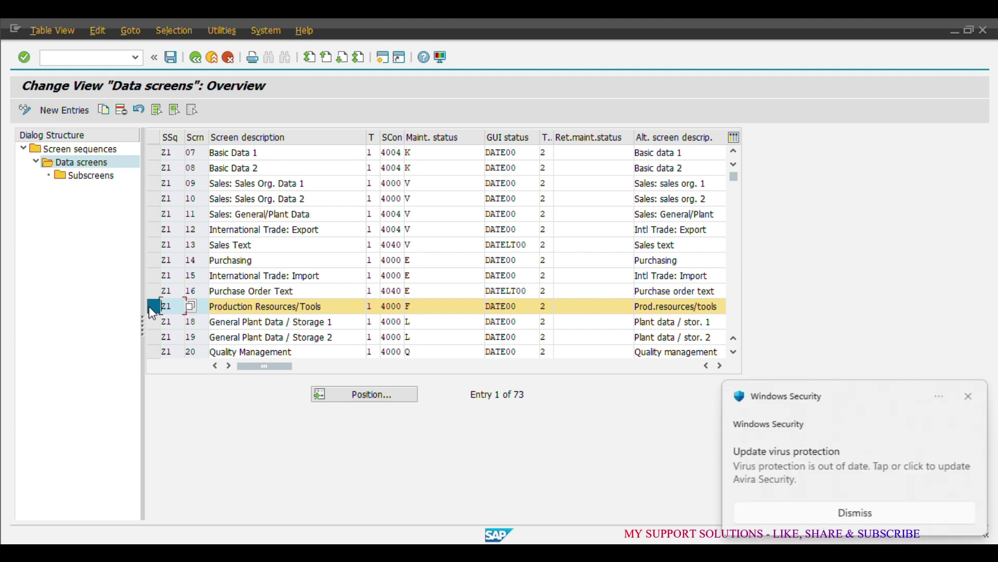
click(970, 396)
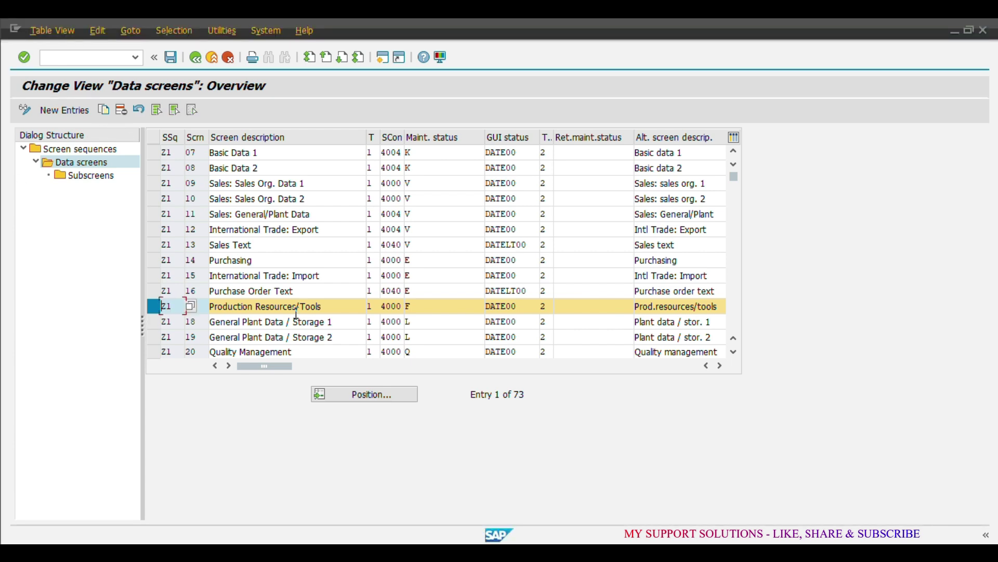
click(120, 108)
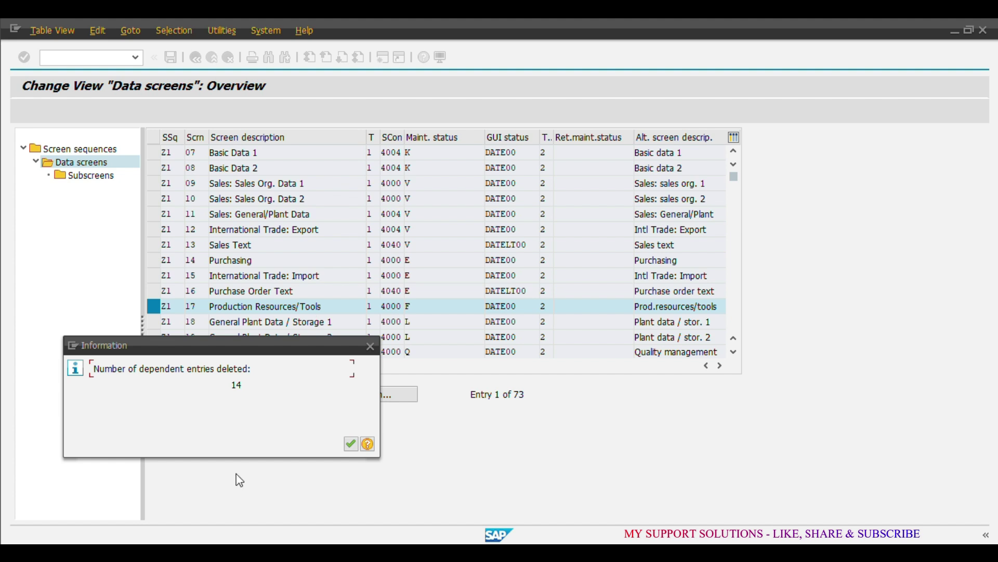
key(Return)
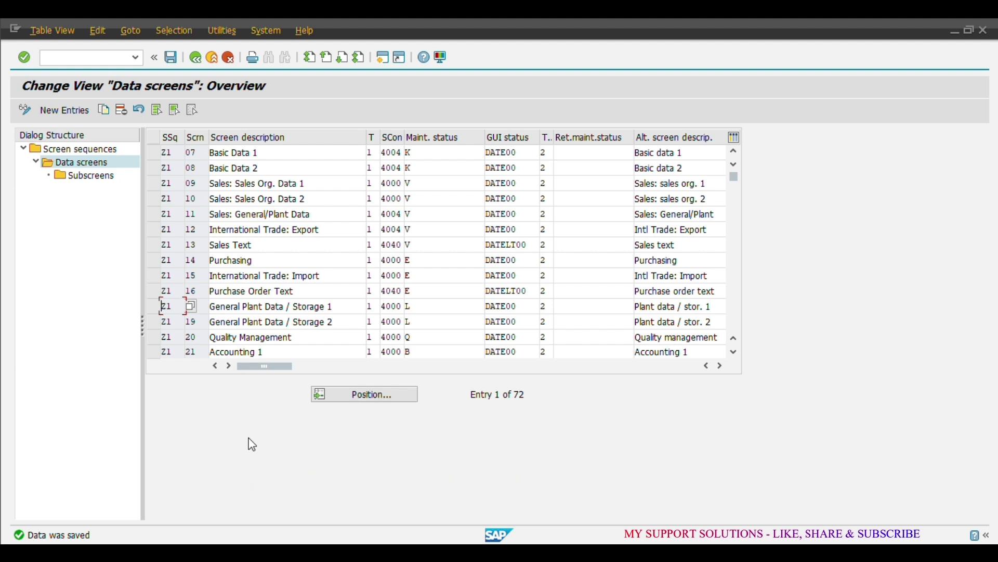
Step: Read the Word notes on deleting unneeded screens and on screen numbers, and return to the SAP data screens
key(alt+Tab)
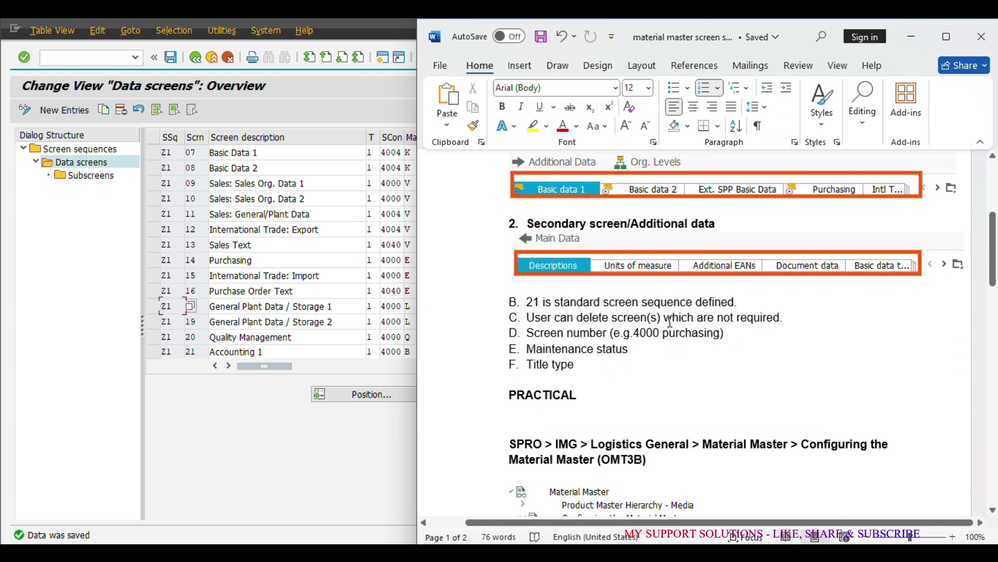
click(570, 325)
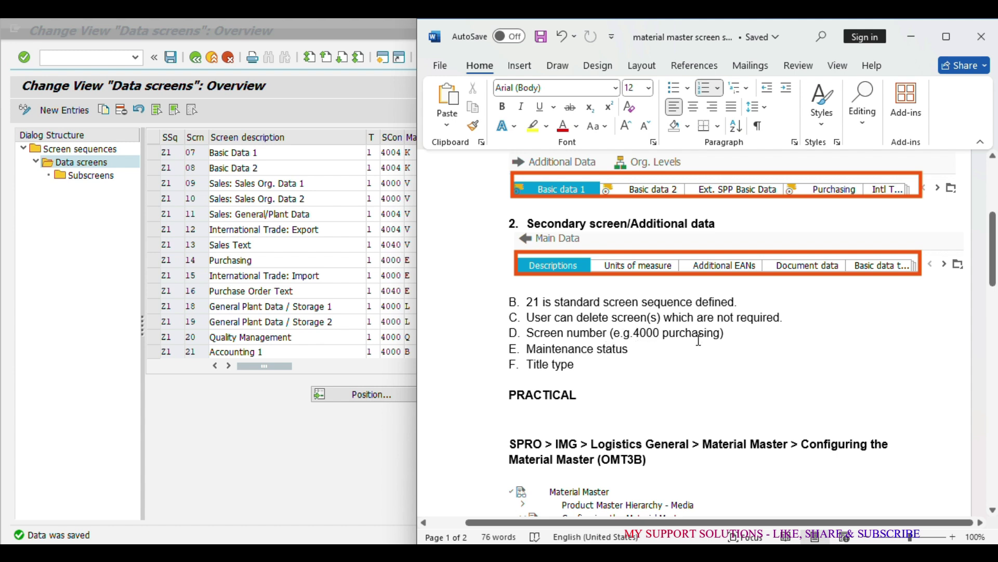
click(919, 30)
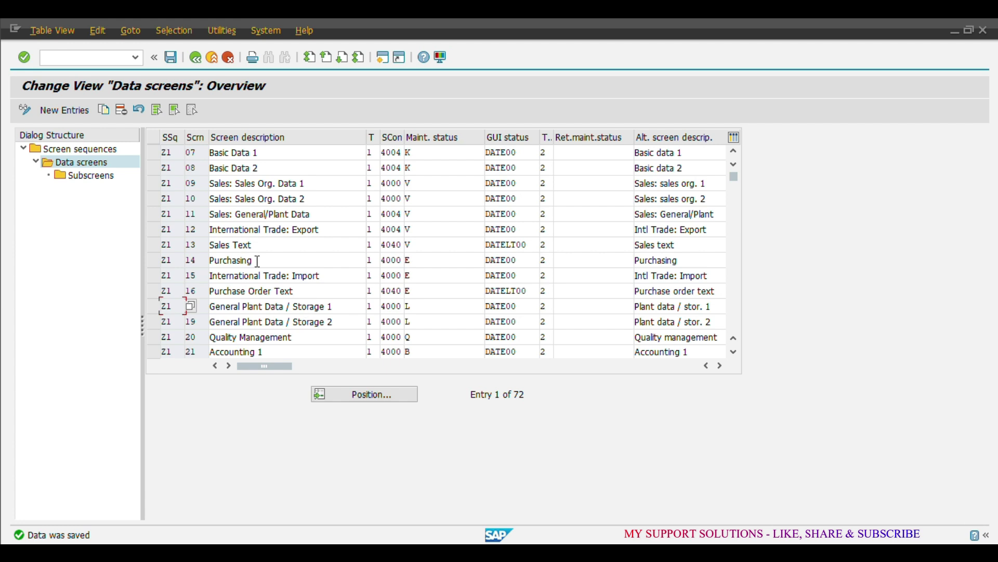
Step: Select the Purchasing data screen in sequence Z1 and examine its screen number
click(154, 261)
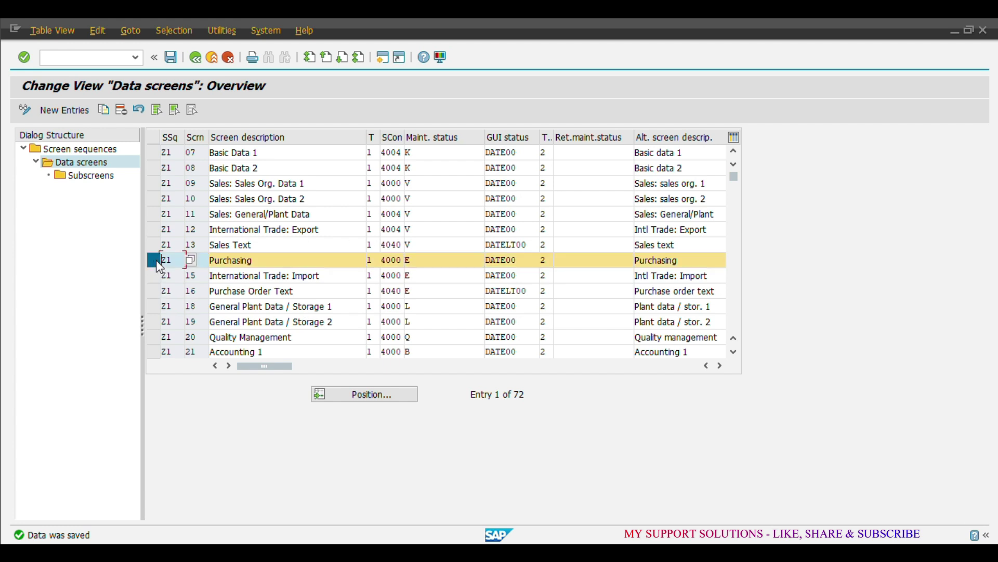
click(276, 260)
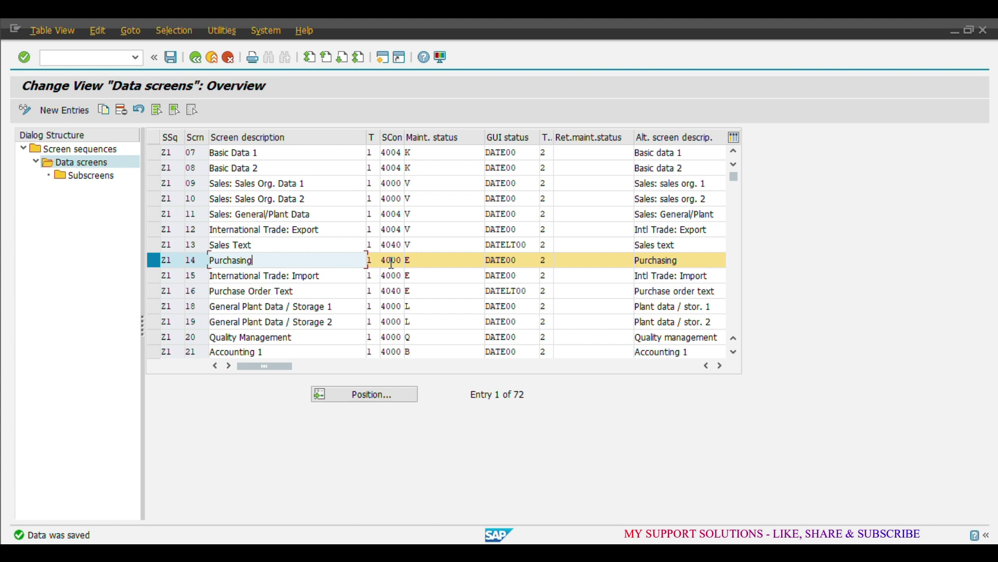
mouse_move(752, 539)
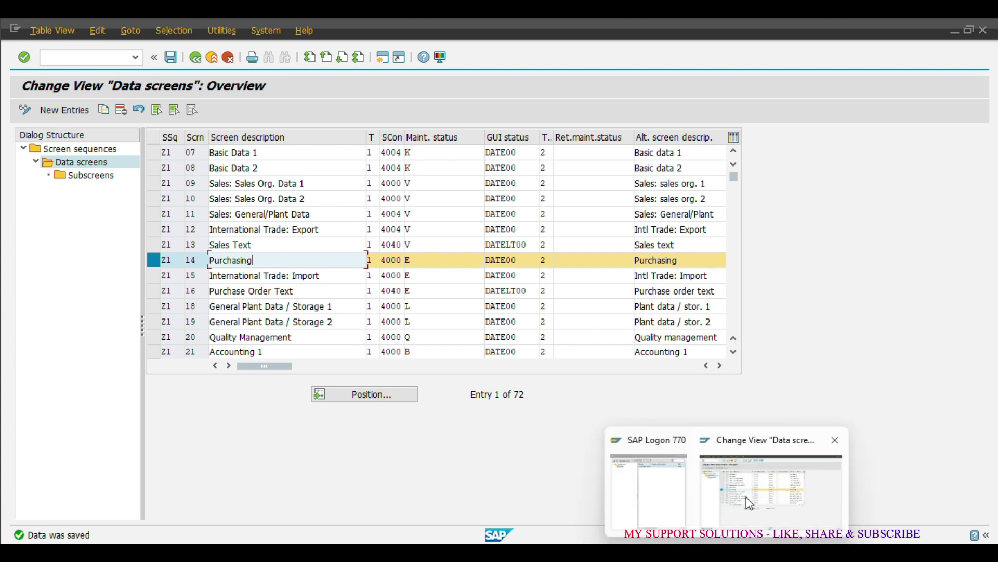
click(748, 498)
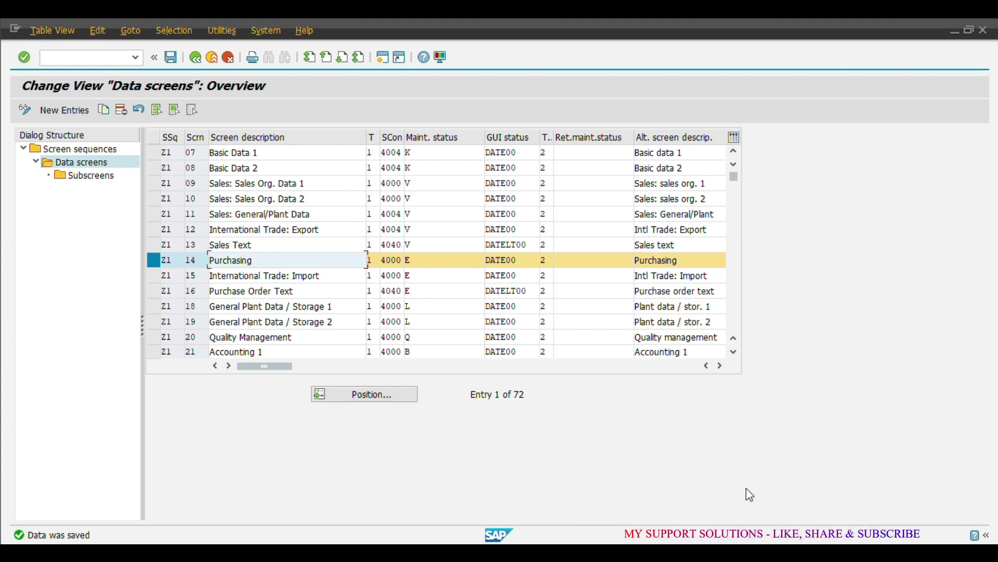
Step: Open transaction MM03 in a new session and bring up the view selection for material 100216
click(386, 61)
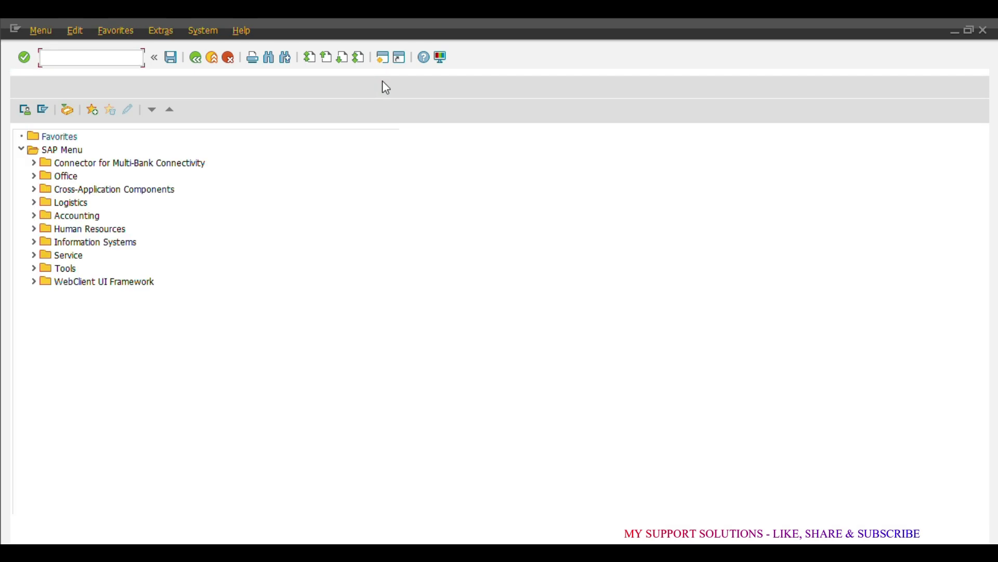
text(mm03)
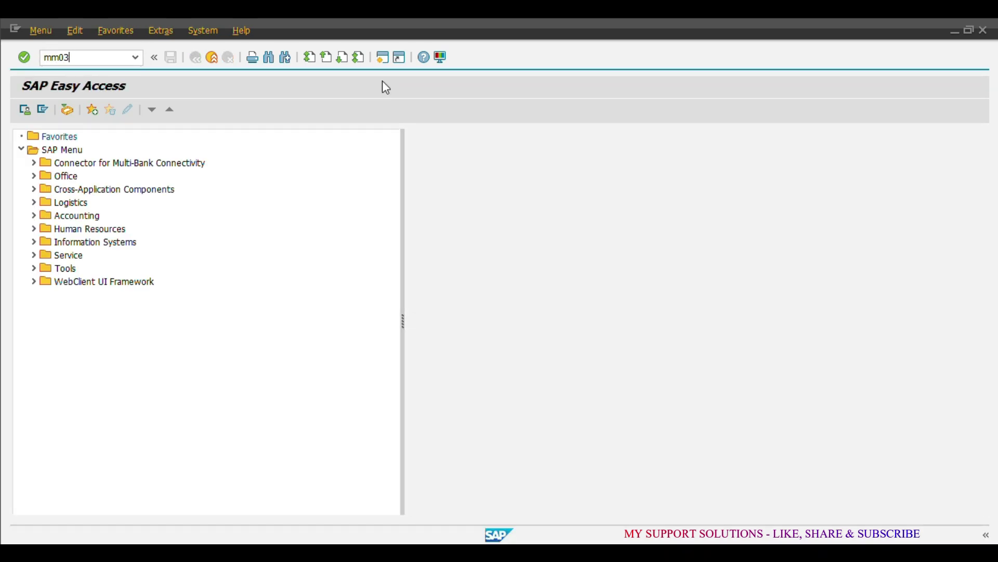
key(Return)
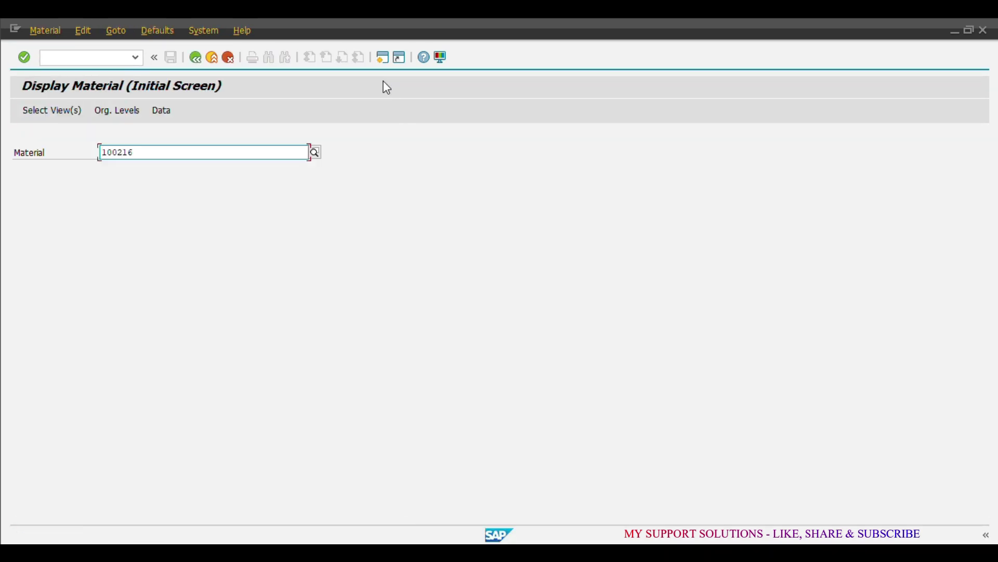
key(Return)
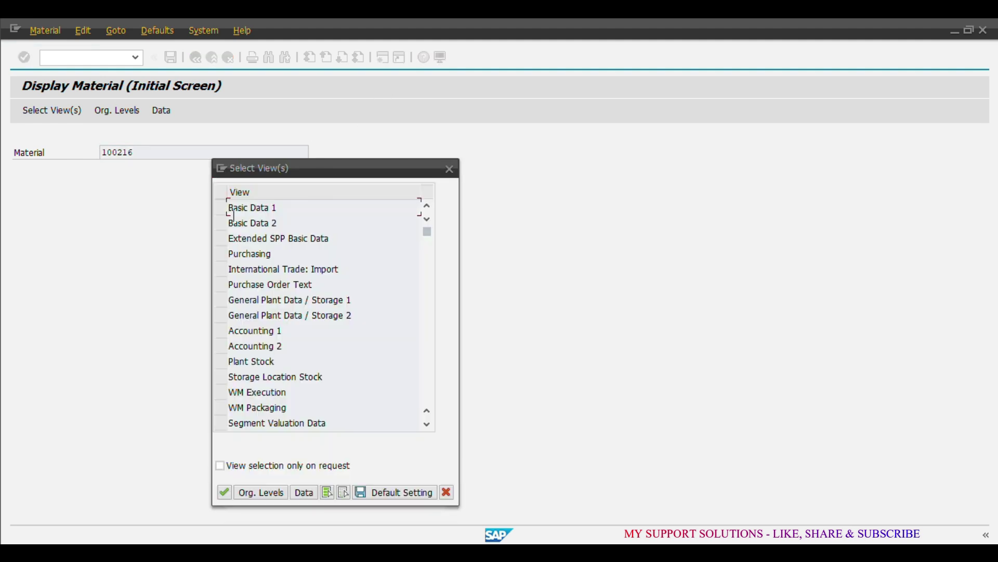
Step: Display the Basic Data 1 and Purchasing views for plant ab02 and open the Purchasing view
click(221, 209)
click(221, 255)
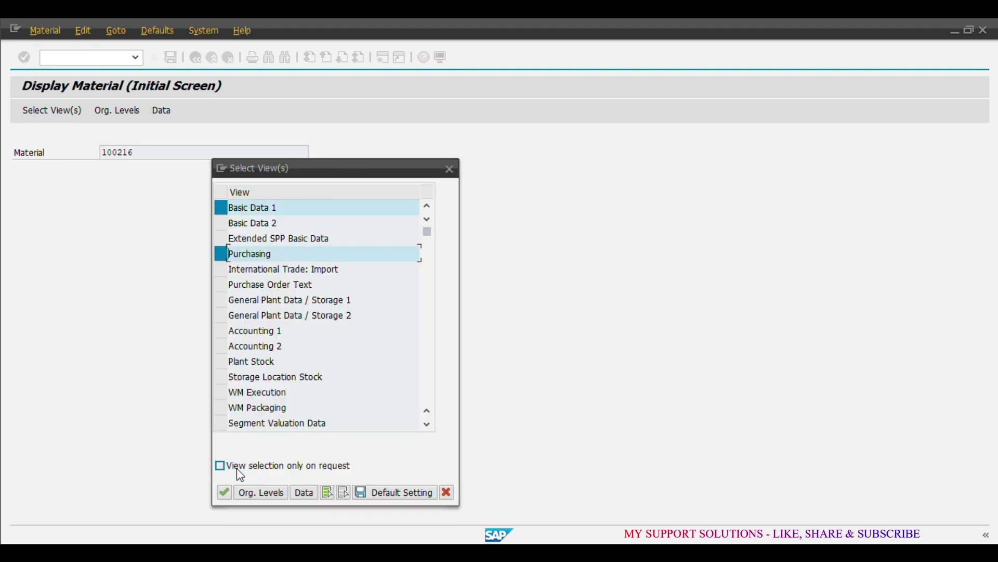
click(224, 492)
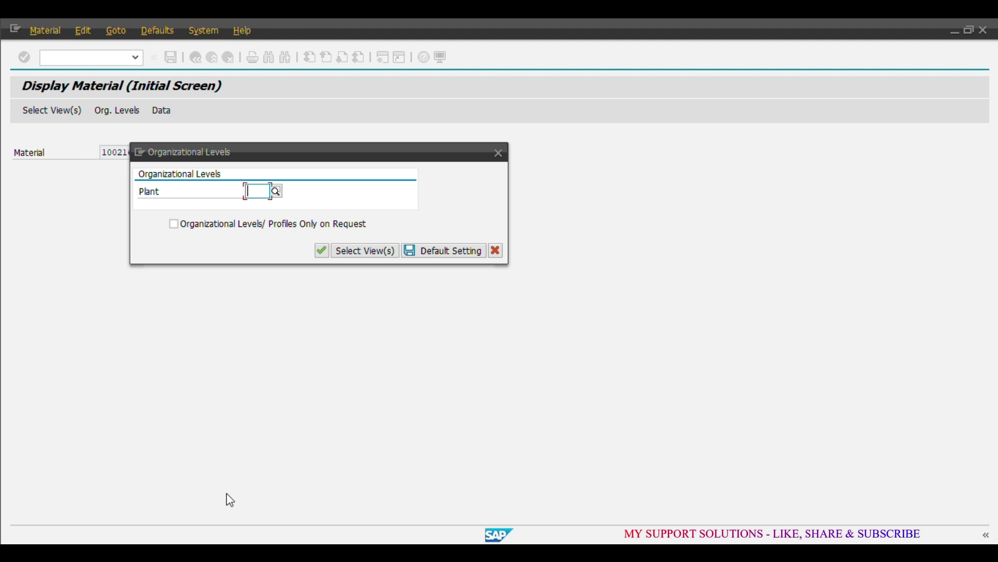
text(ab)
text(01)
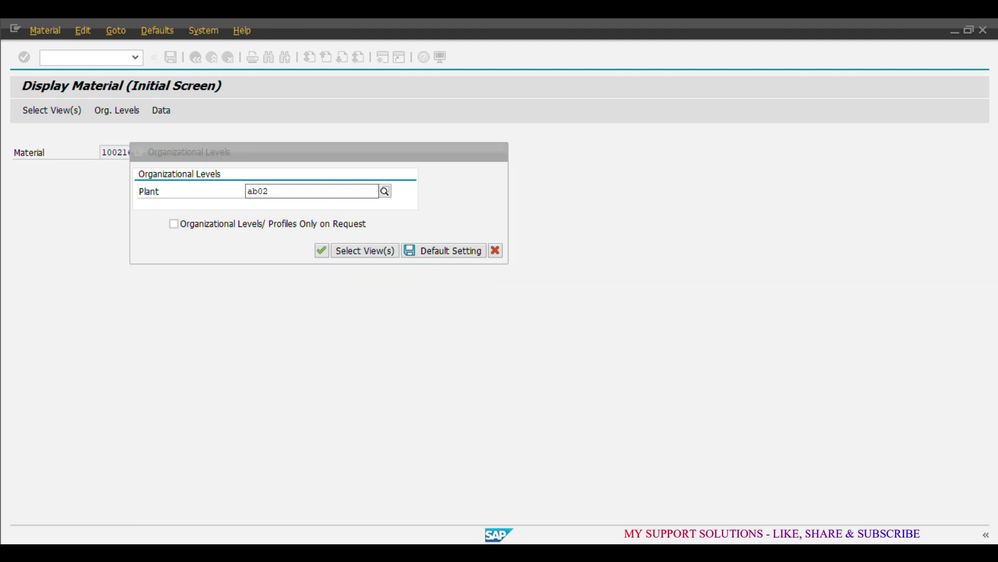
key(Return)
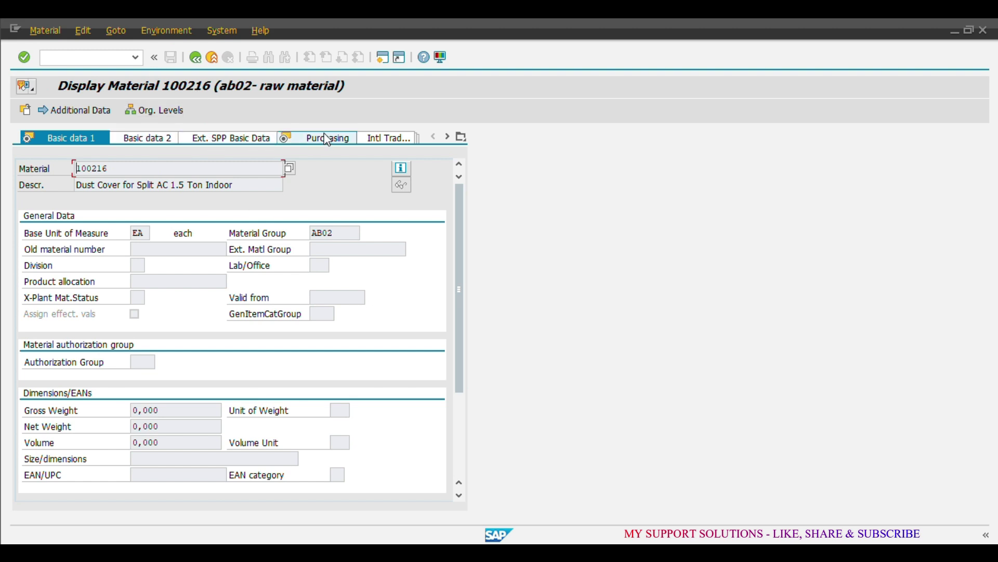
click(328, 138)
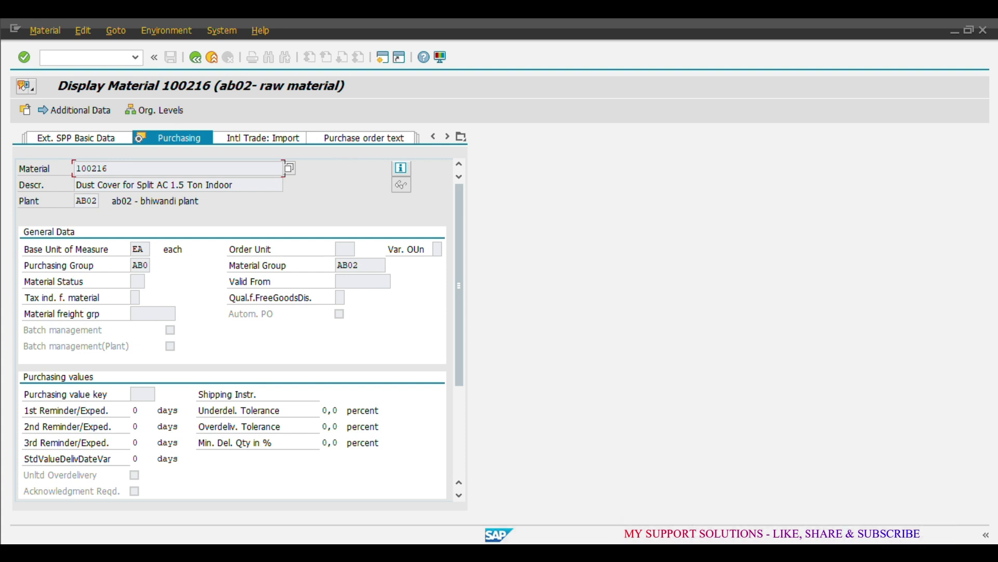
Step: Read the Word notes on data screens and screen numbers, and check the Purchasing row in the Z1 data screens
key(alt+Tab)
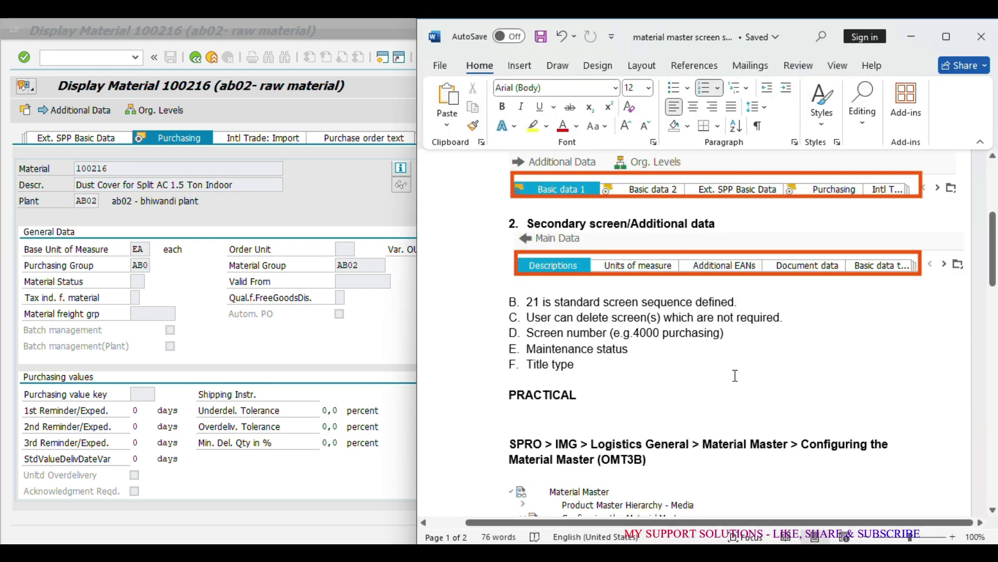
scroll(736, 377, down, 3)
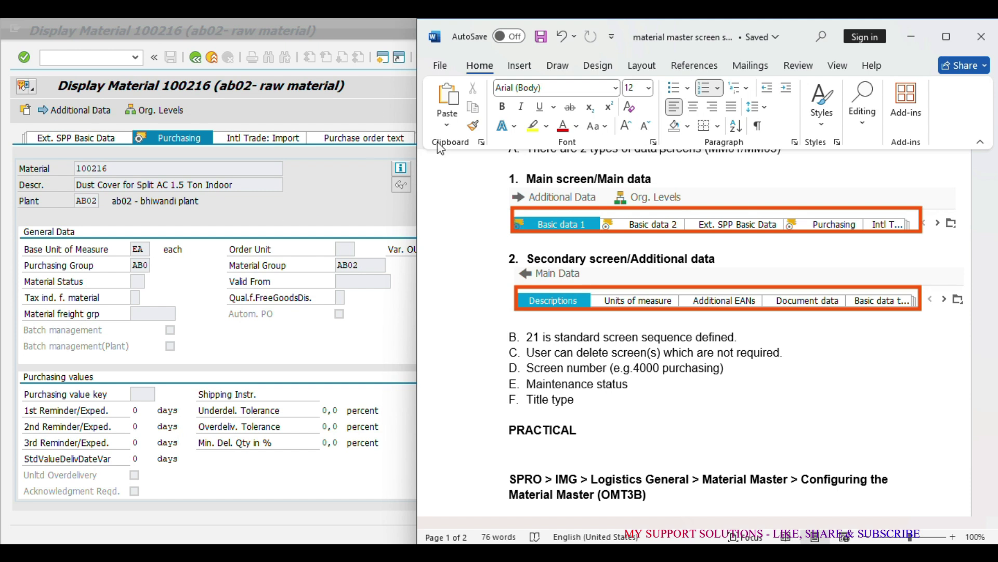
scroll(755, 391, up, 3)
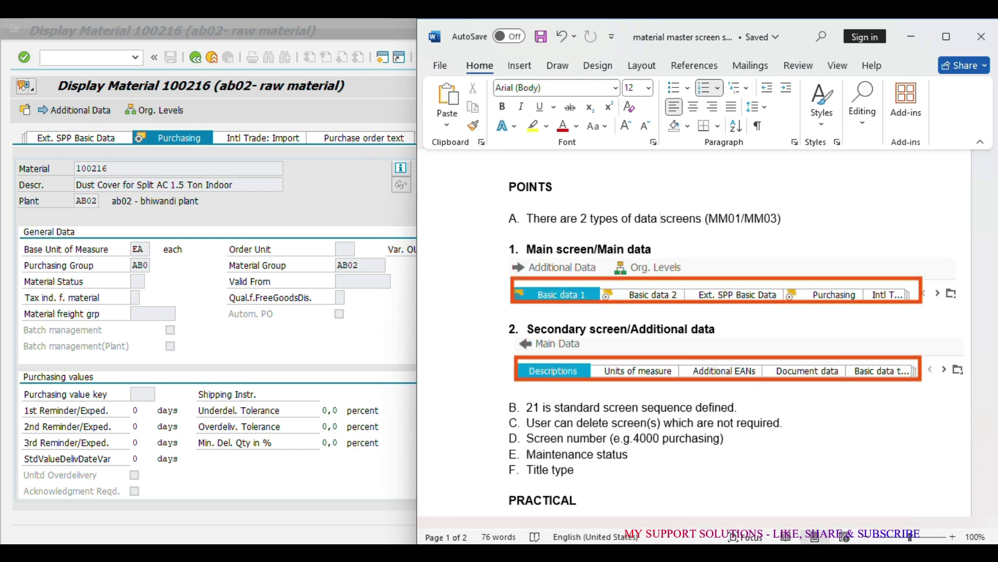
click(370, 106)
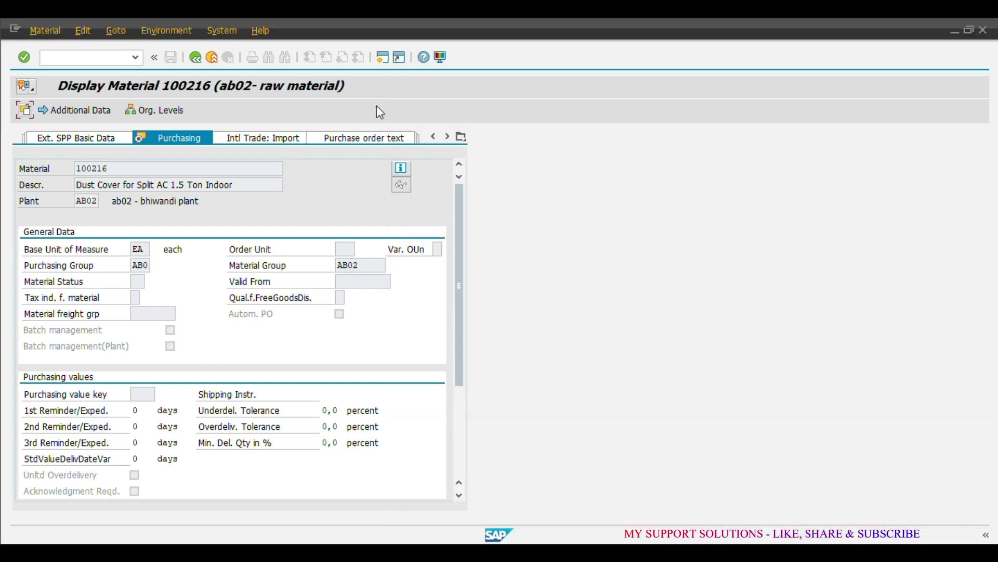
mouse_move(726, 539)
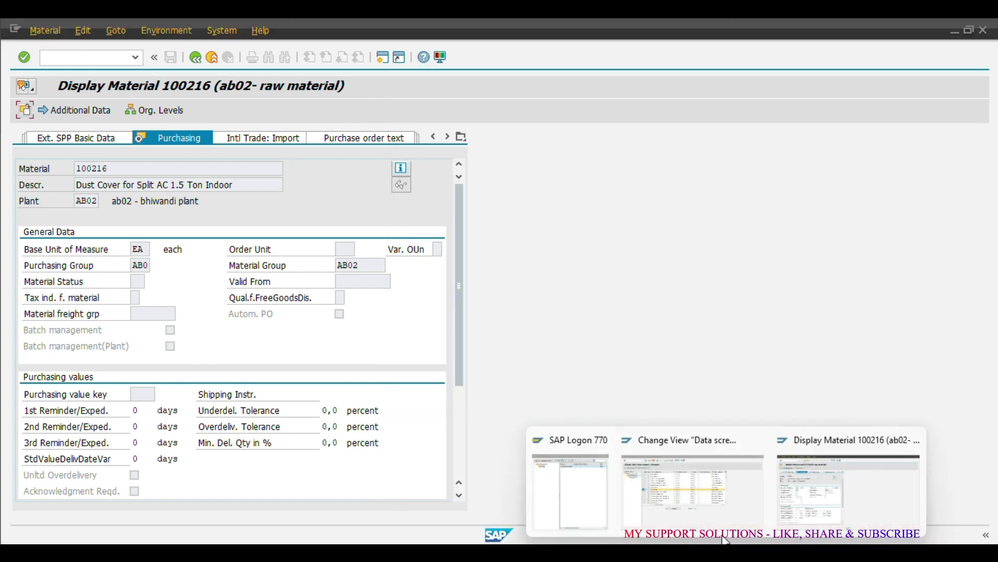
click(716, 509)
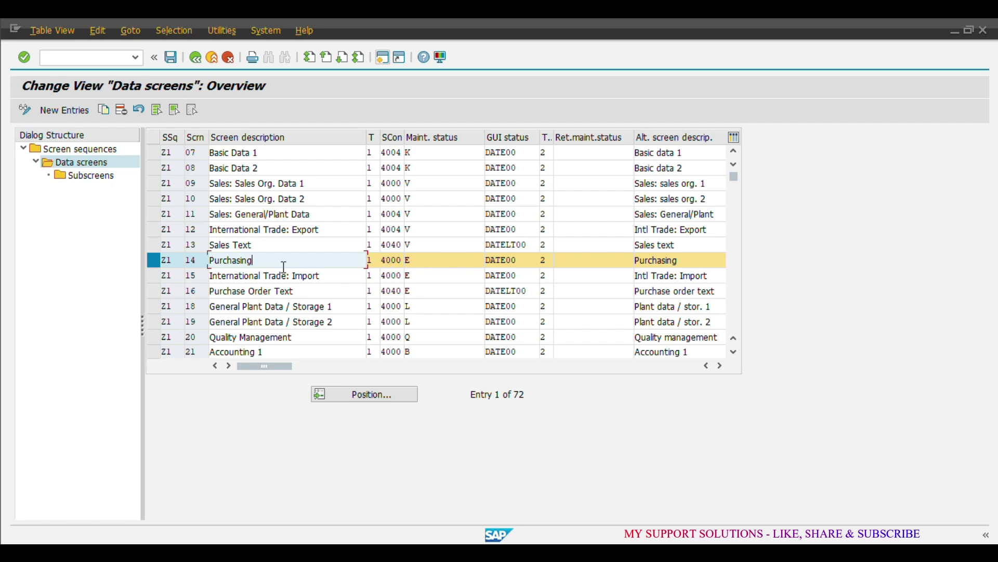
mouse_move(726, 552)
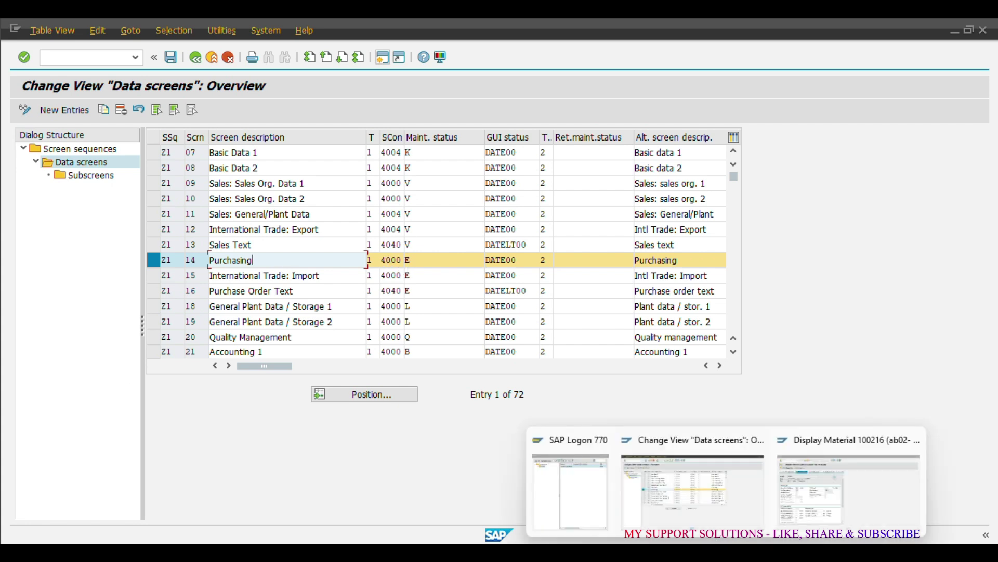
Step: Examine the screen numbers in the technical information of the material description field on the Purchasing view, and close the help
click(809, 491)
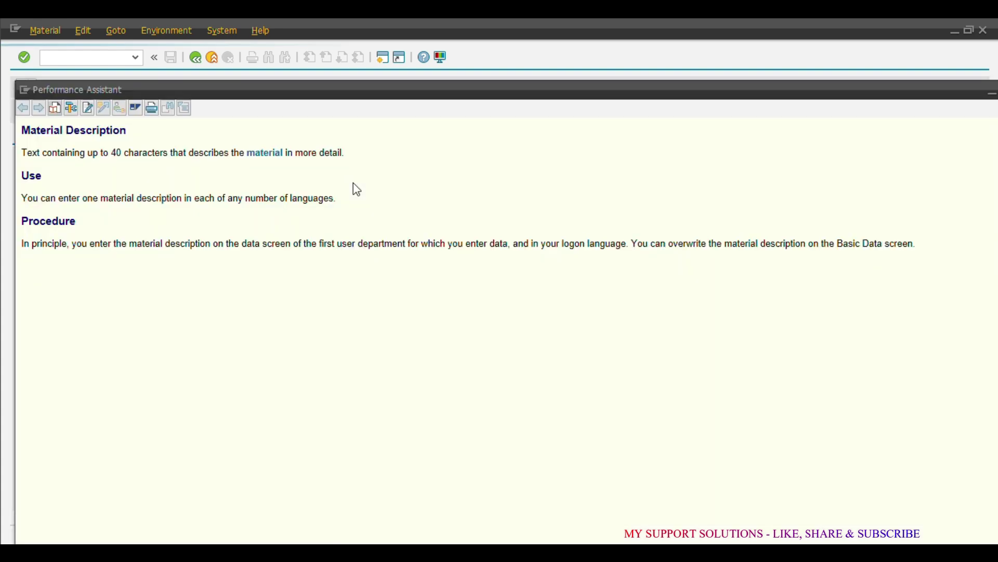
click(75, 114)
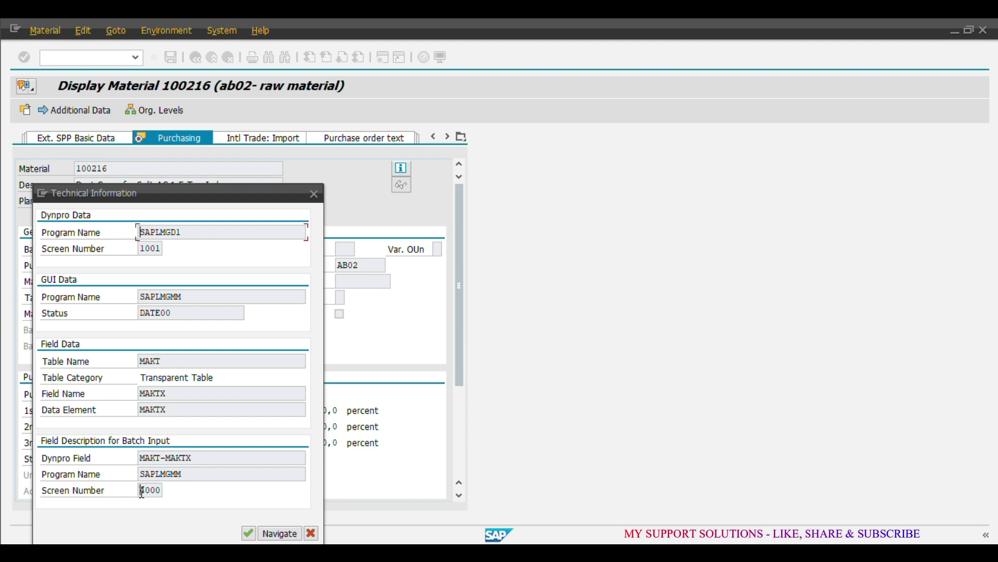
drag(141, 491, 165, 494)
drag(208, 195, 590, 152)
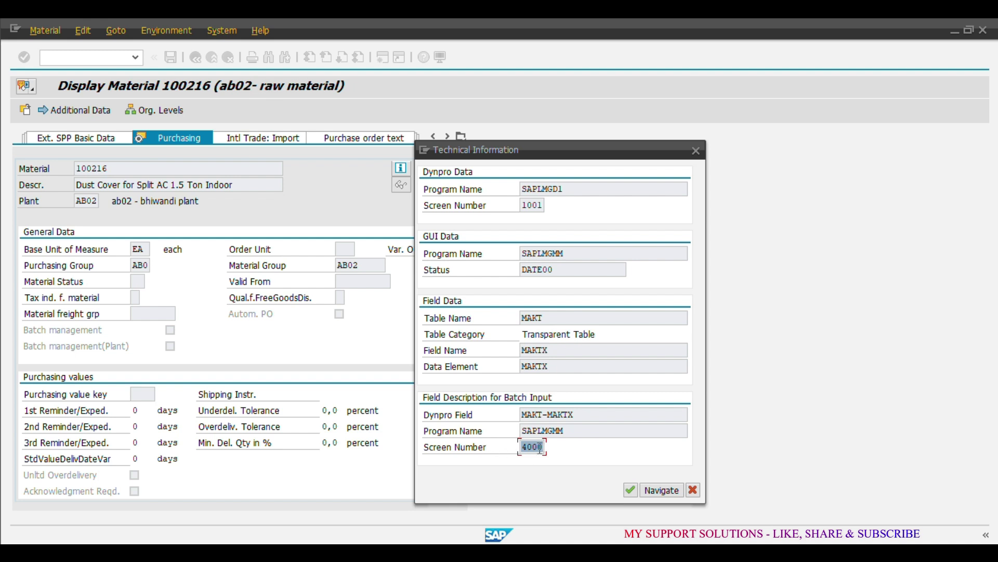
drag(523, 204, 544, 205)
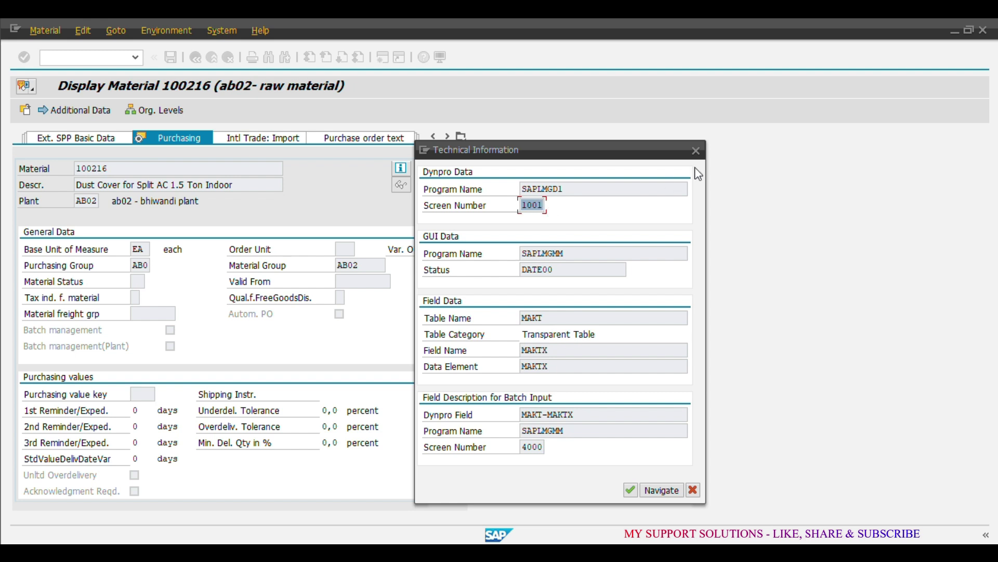
click(696, 151)
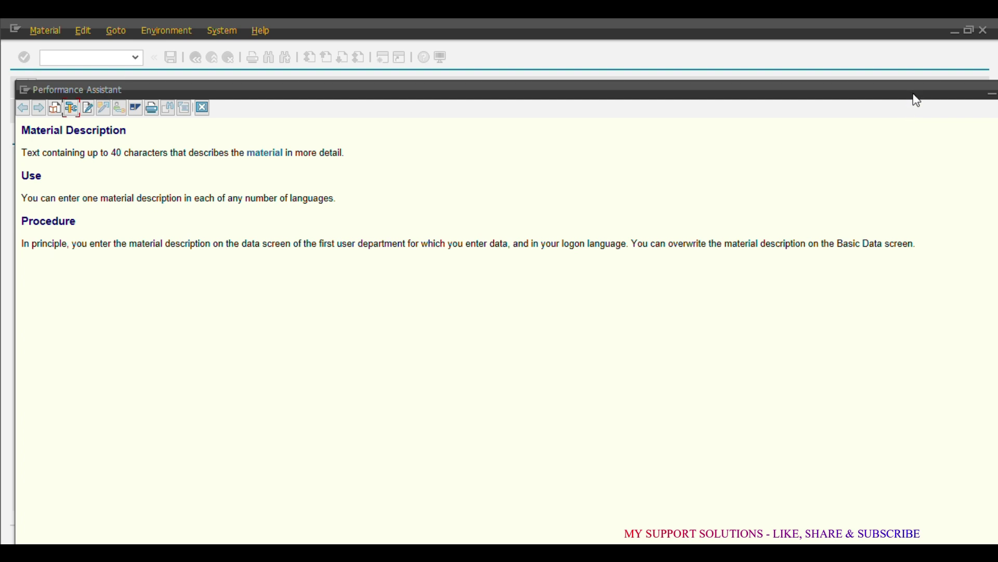
double_click(914, 94)
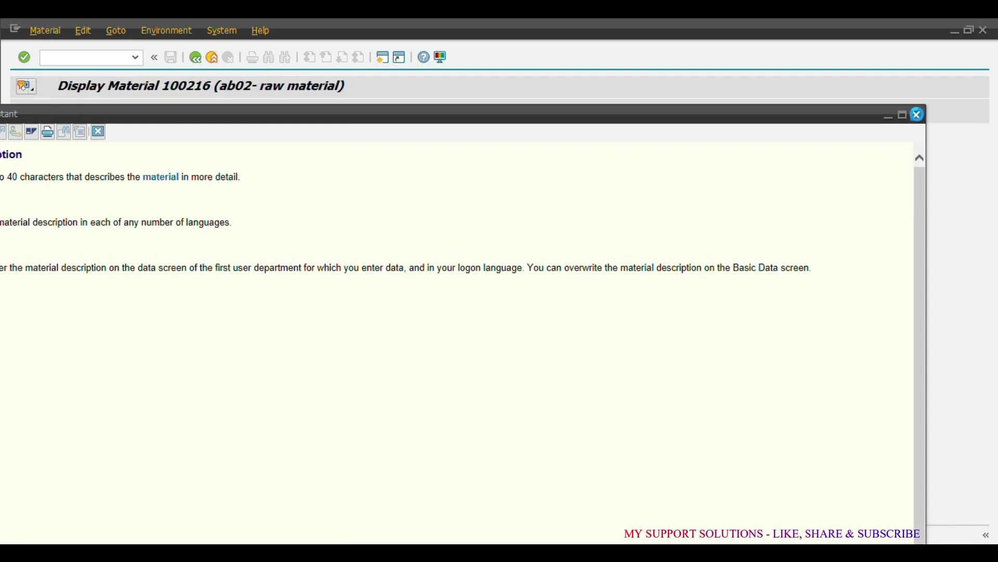
click(918, 115)
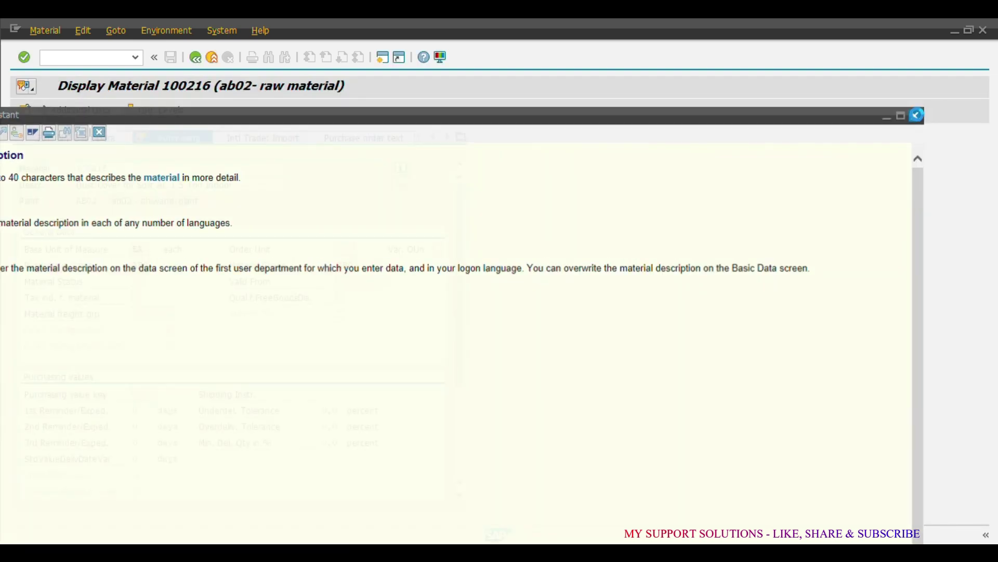
Step: Look over the Purchasing view of material 100216 and return to the Z1 data screens to examine the screen type column
scroll(279, 213, down, 3)
scroll(303, 324, up, 3)
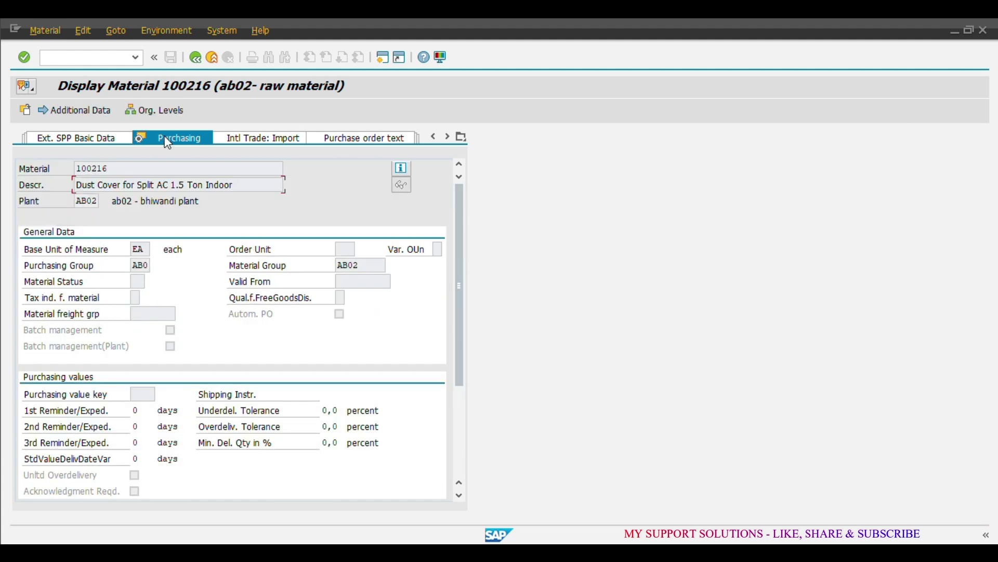
scroll(291, 242, down, 3)
scroll(302, 271, up, 3)
mouse_move(727, 552)
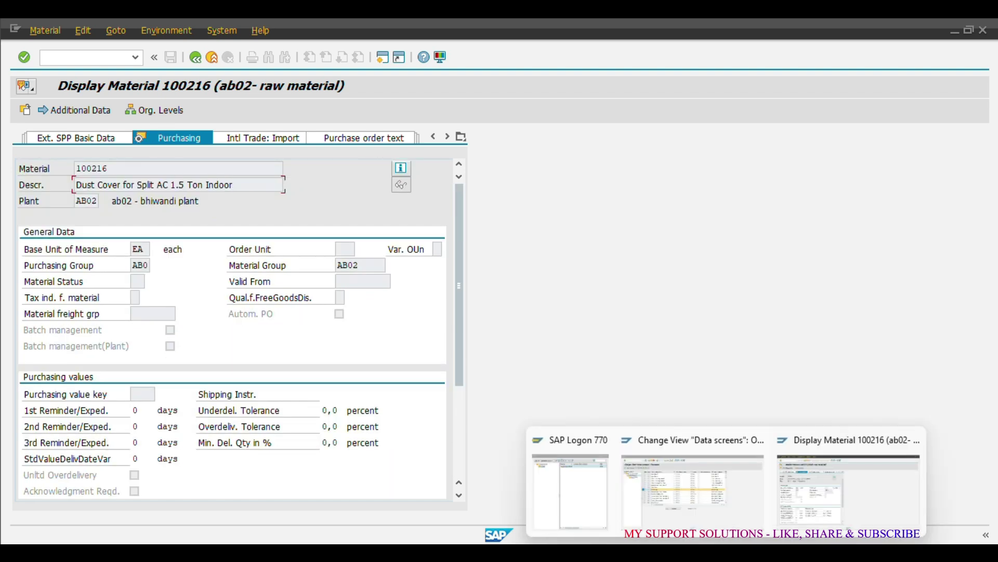
click(713, 503)
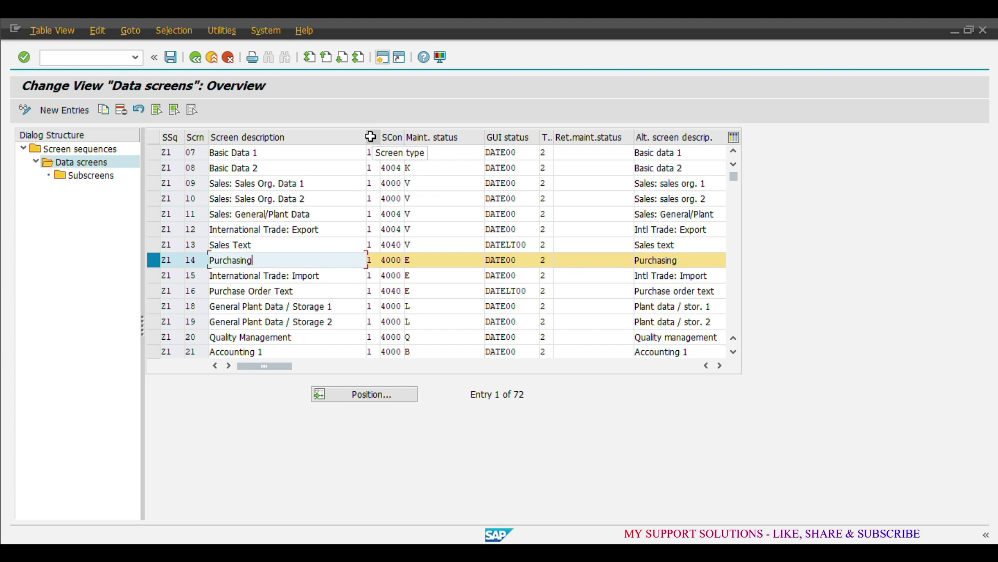
Step: Check the Word notes and the possible screen type entries, and return to the display of material 100216
click(689, 491)
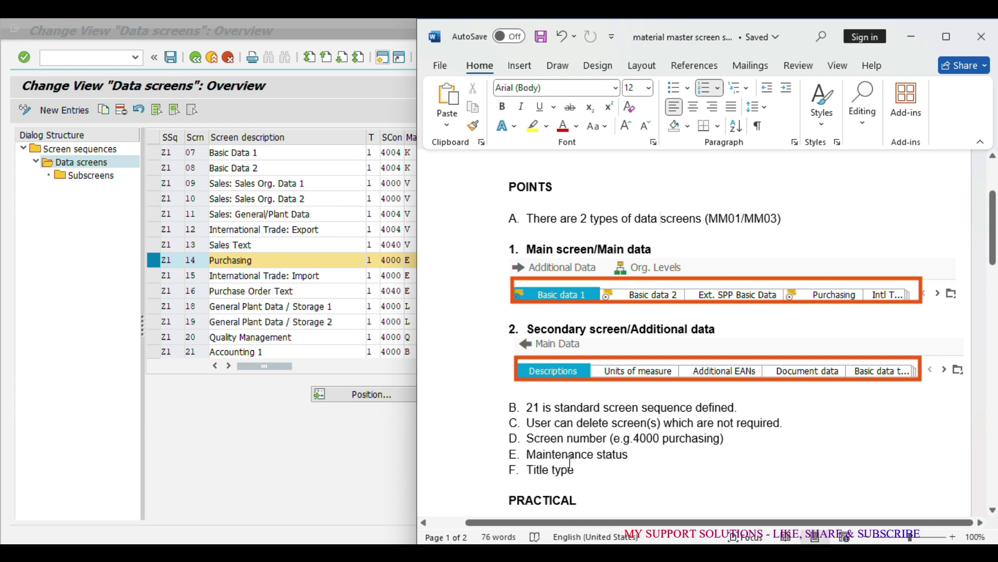
click(383, 472)
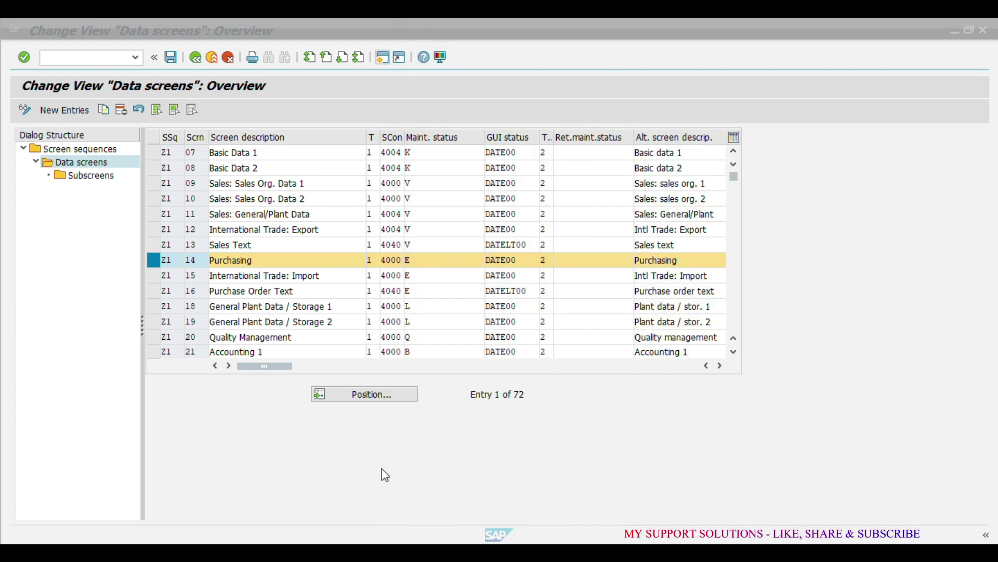
click(371, 152)
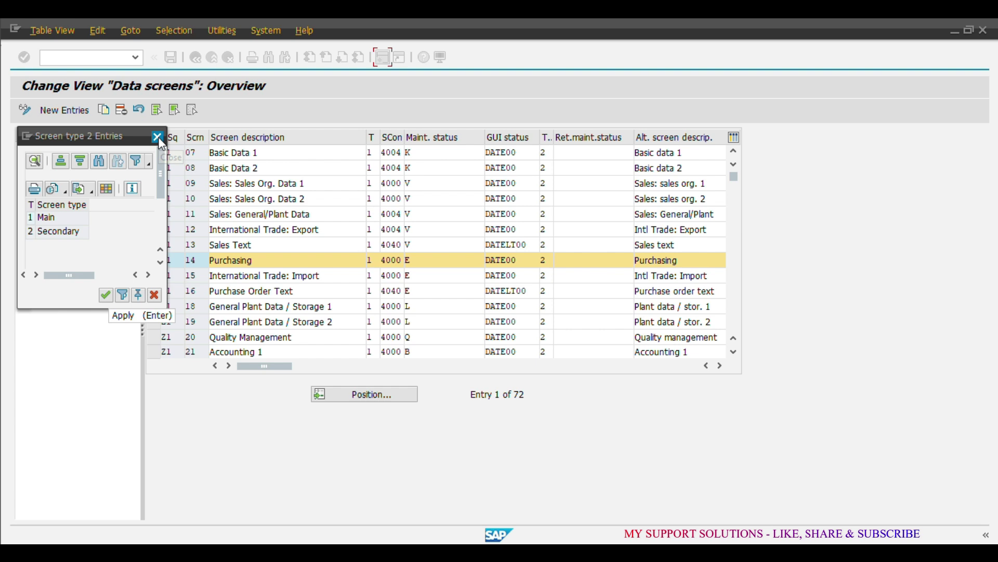
mouse_move(726, 554)
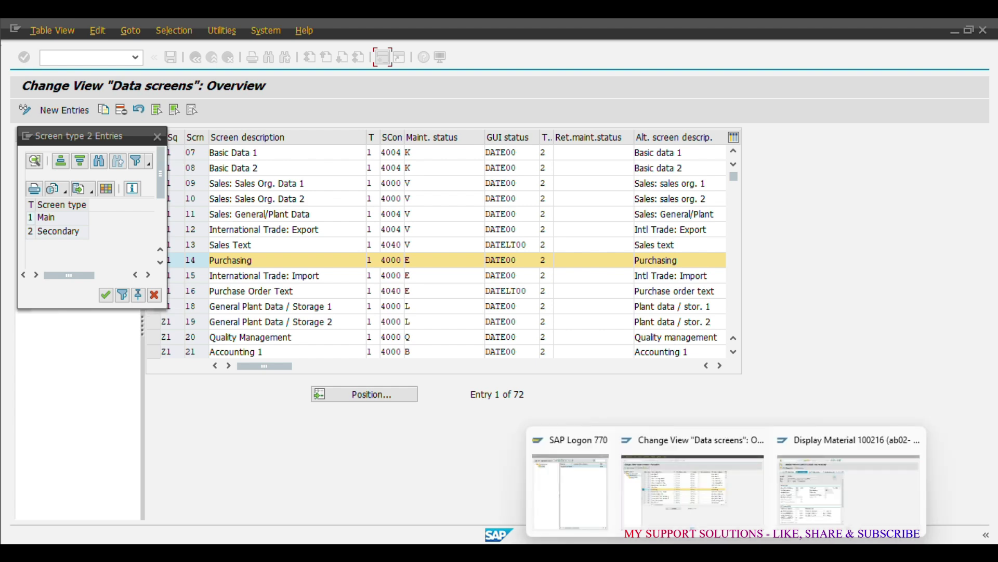
click(795, 500)
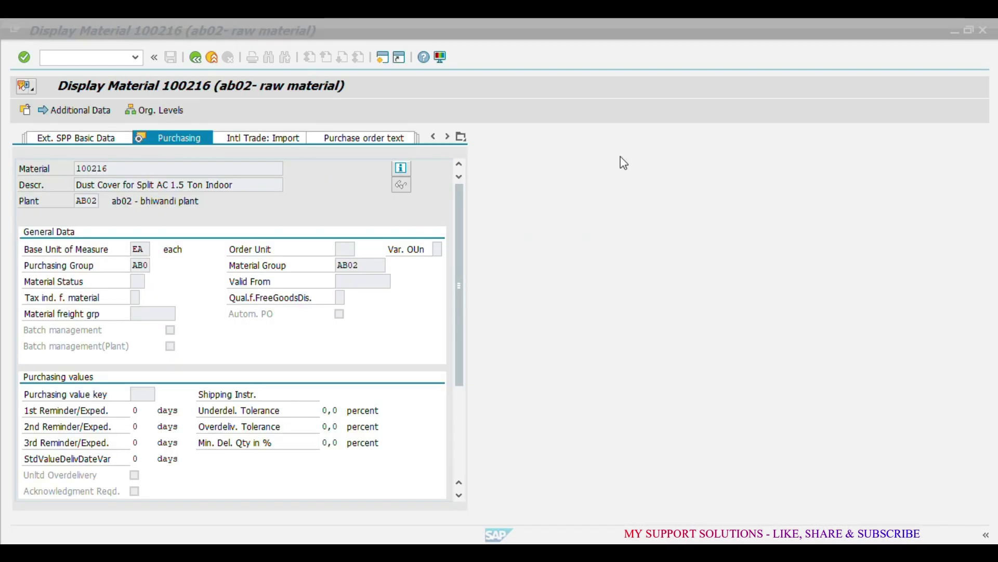
Step: Look over the list of main data views of material 100216, and the list of its additional data views
click(463, 138)
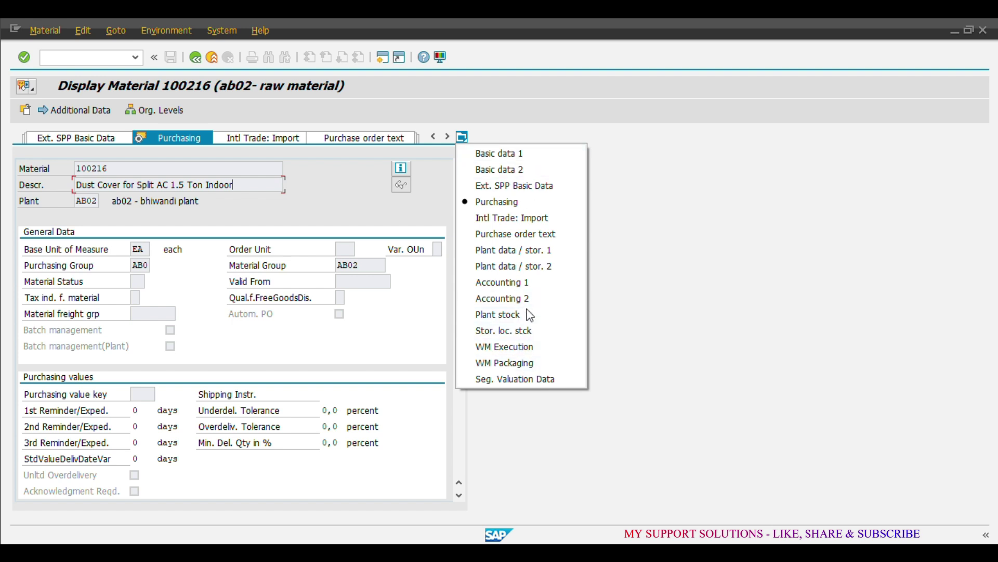
click(386, 123)
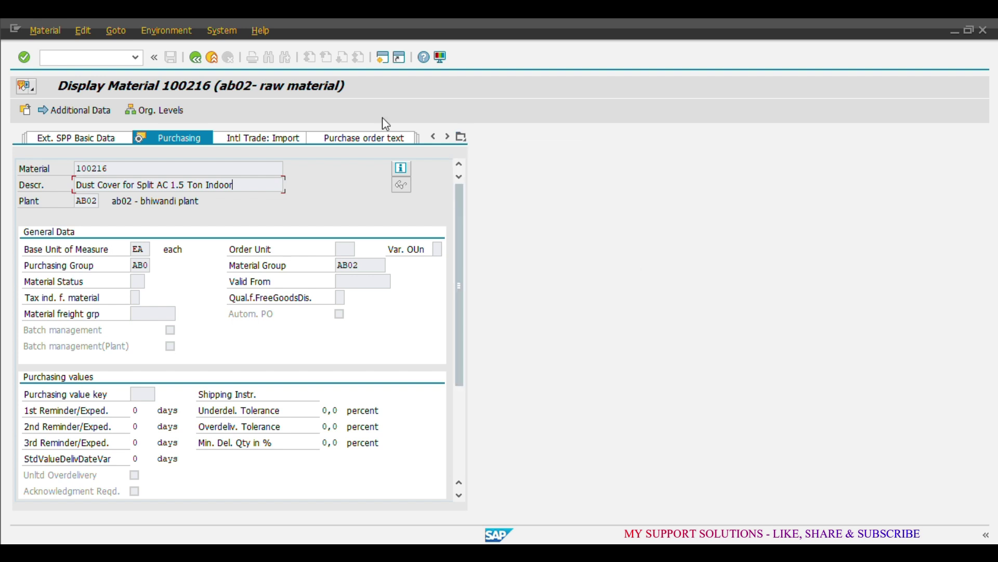
click(104, 110)
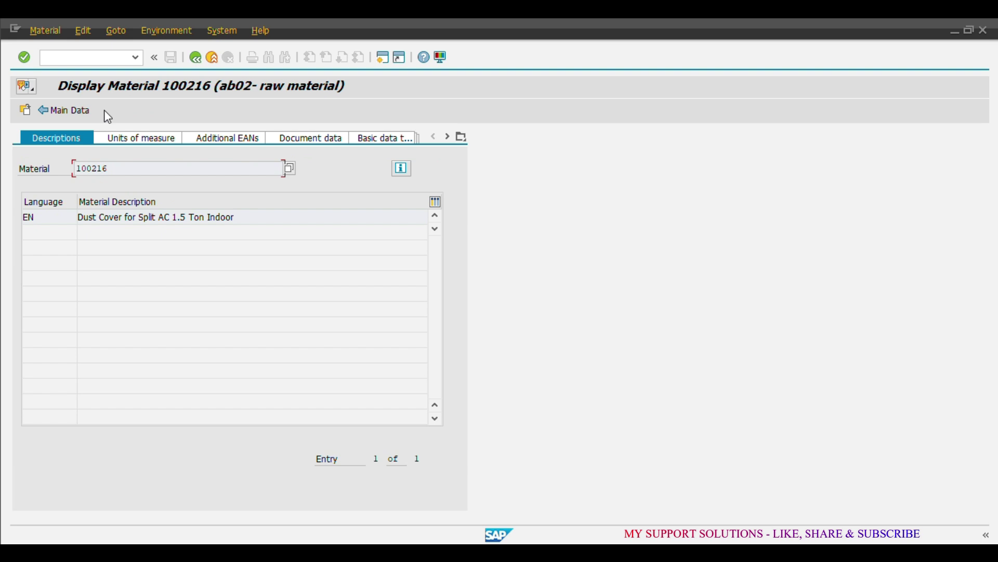
click(462, 137)
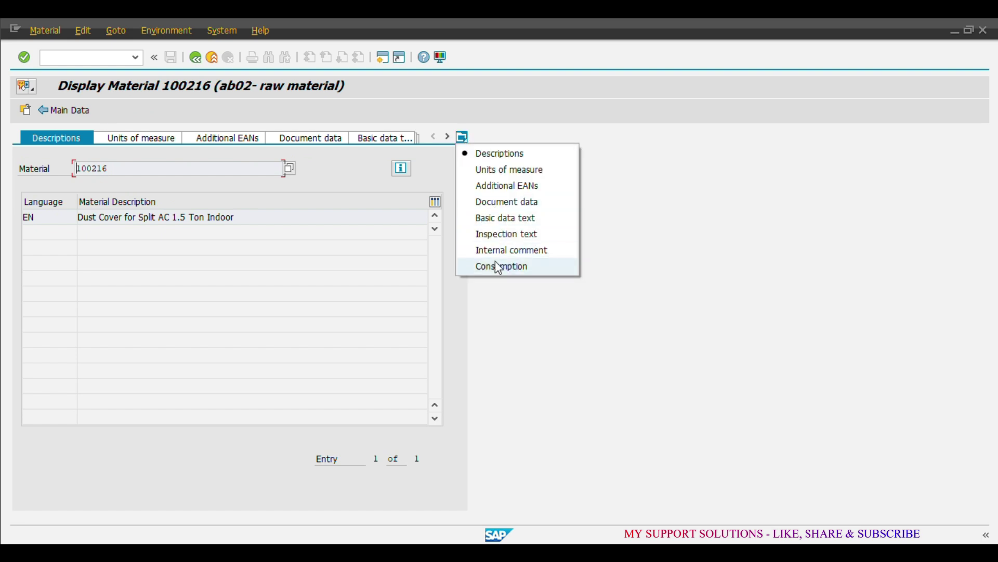
click(599, 197)
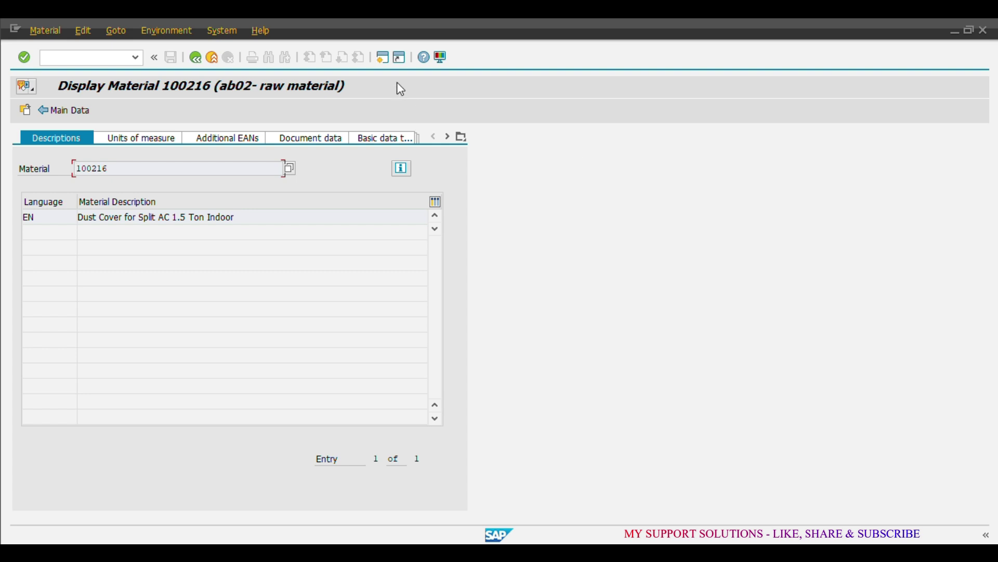
Step: Return to the Z1 data screens, close the screen type entries, and examine the screen types from Basic Data 1 to Average Plant Stock
mouse_move(725, 552)
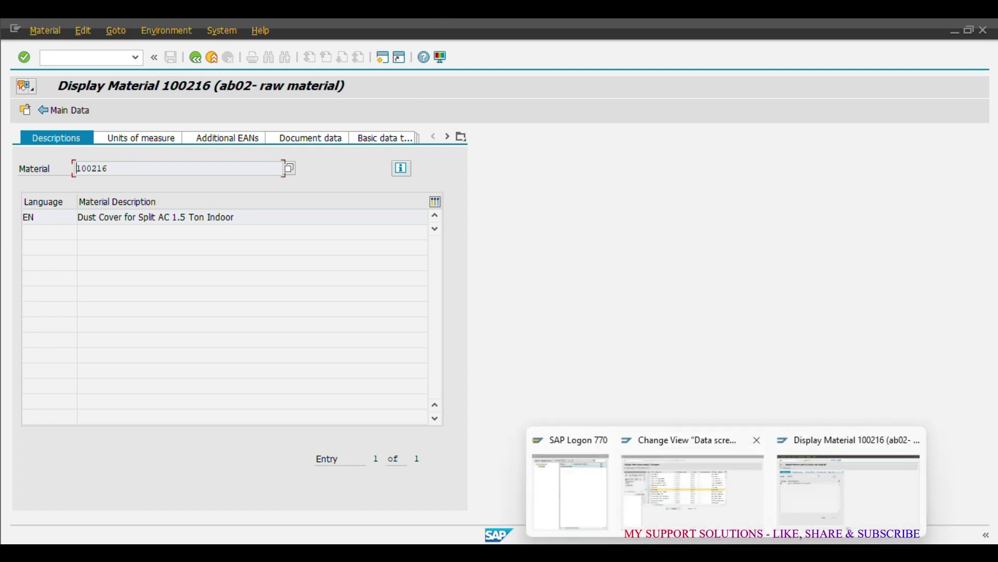
click(710, 510)
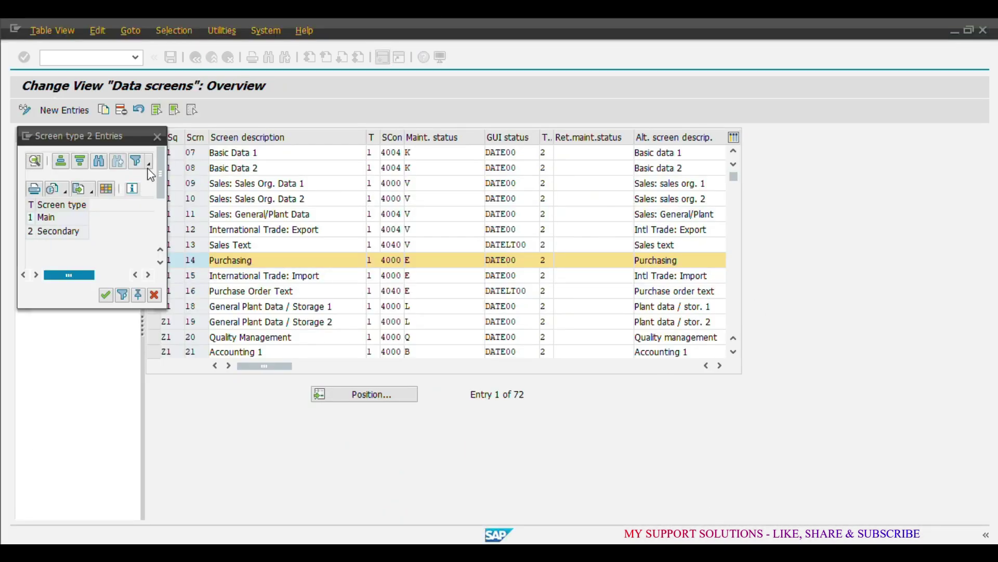
click(157, 136)
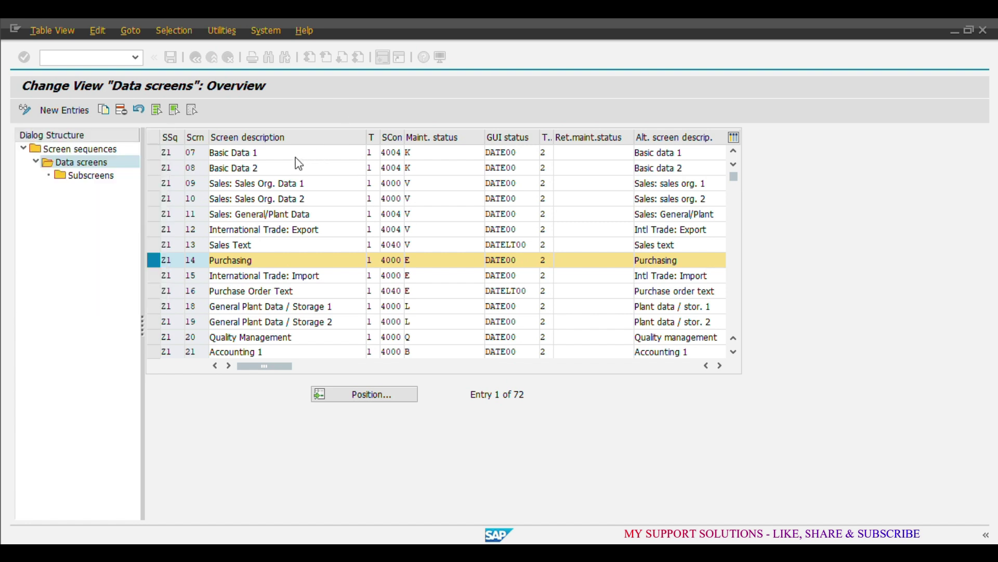
click(272, 151)
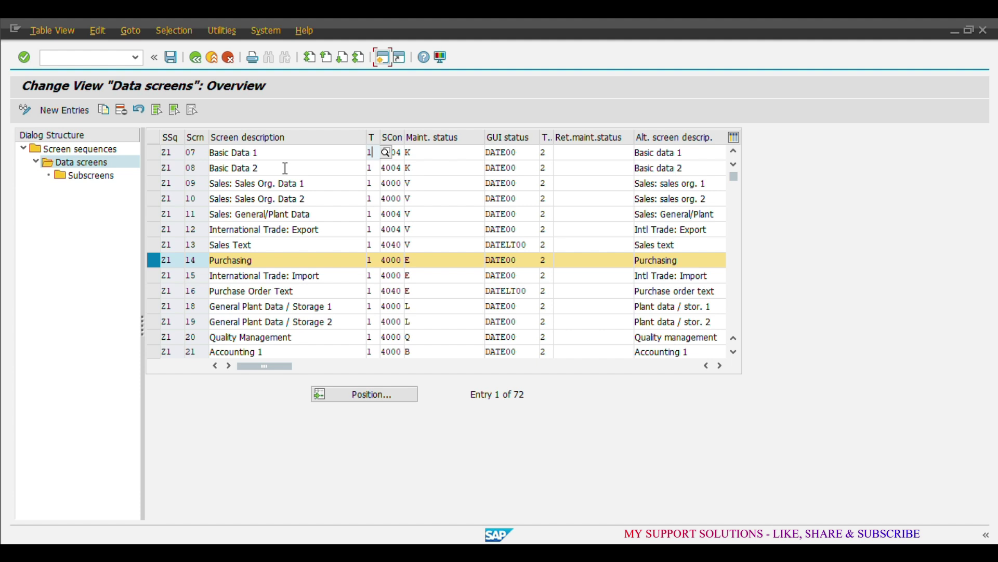
click(738, 322)
click(741, 327)
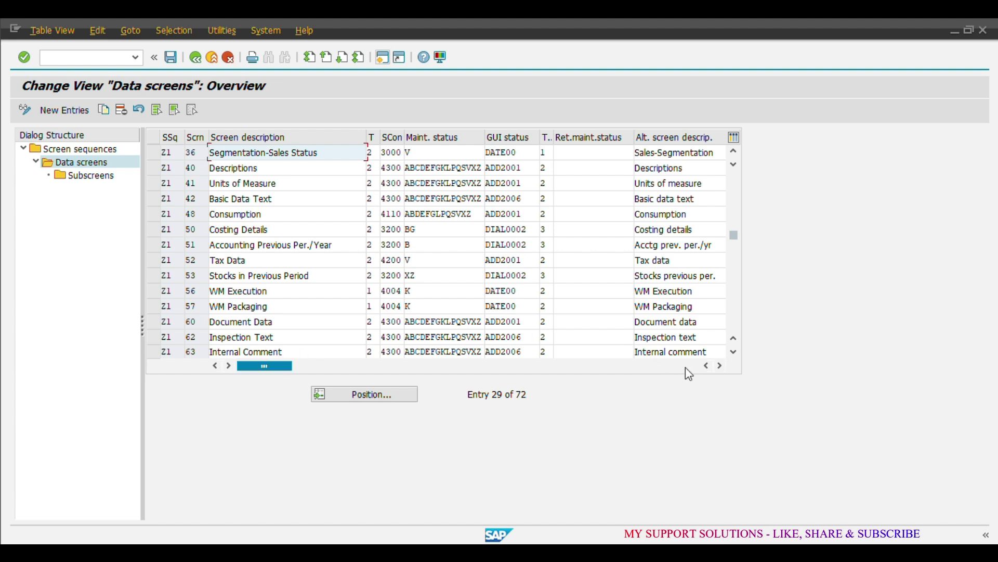
click(734, 352)
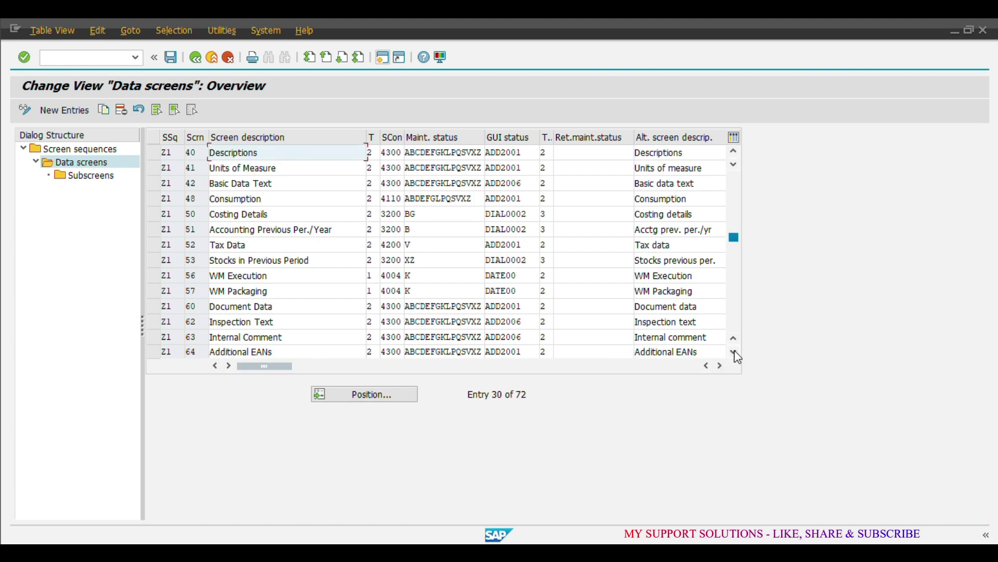
click(735, 353)
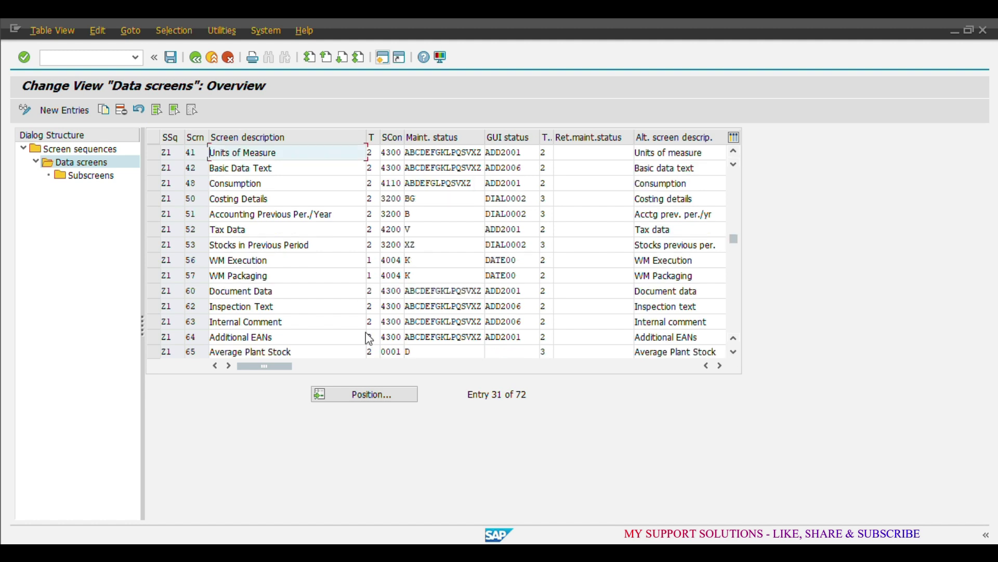
Step: Compare the secondary screens with the list of additional data views in the display of material 100216
mouse_move(726, 554)
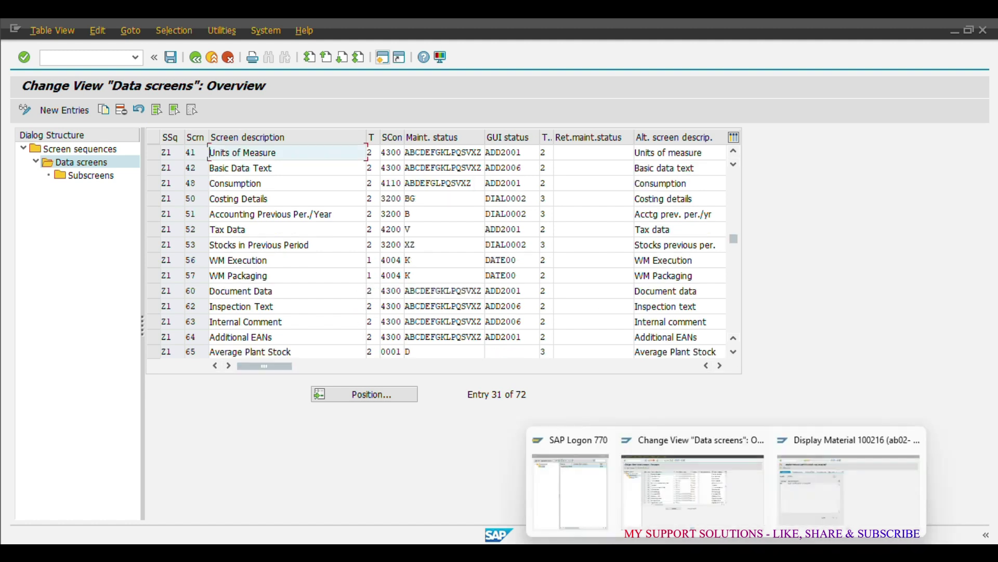
click(845, 486)
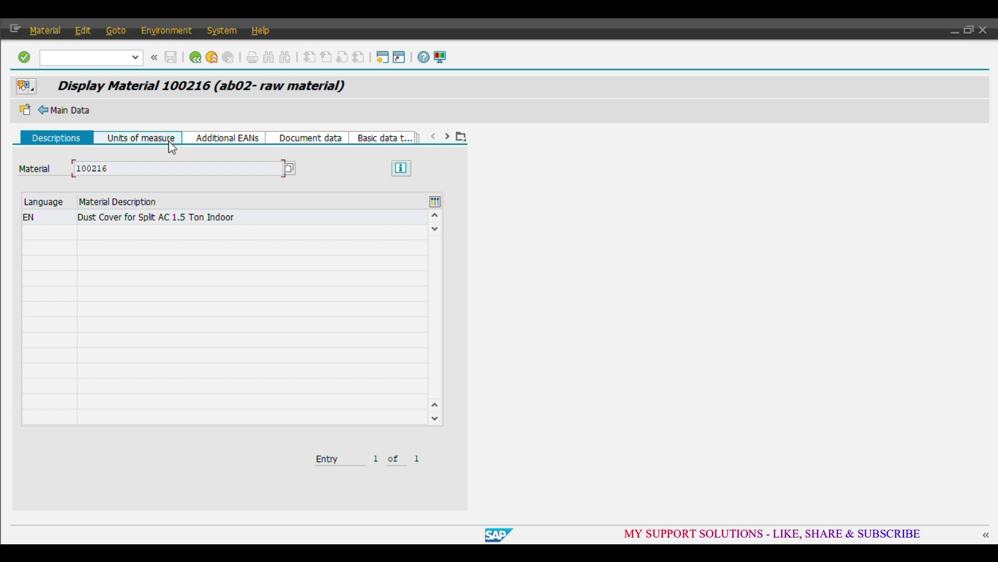
click(462, 138)
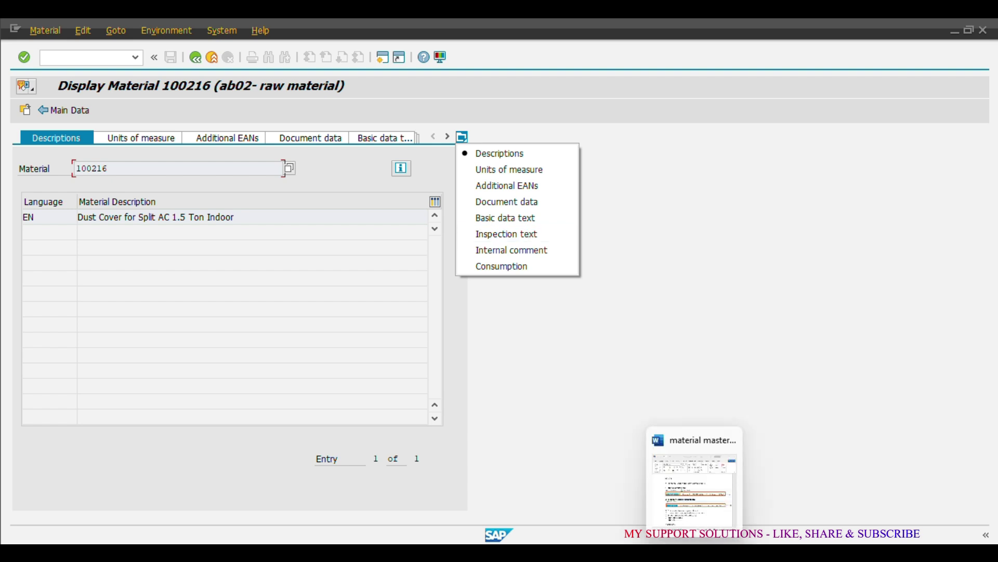
Step: Set the screen type of the Units of Measure data screen in sequence Z1 to 1 Main, and save
mouse_move(726, 552)
click(708, 503)
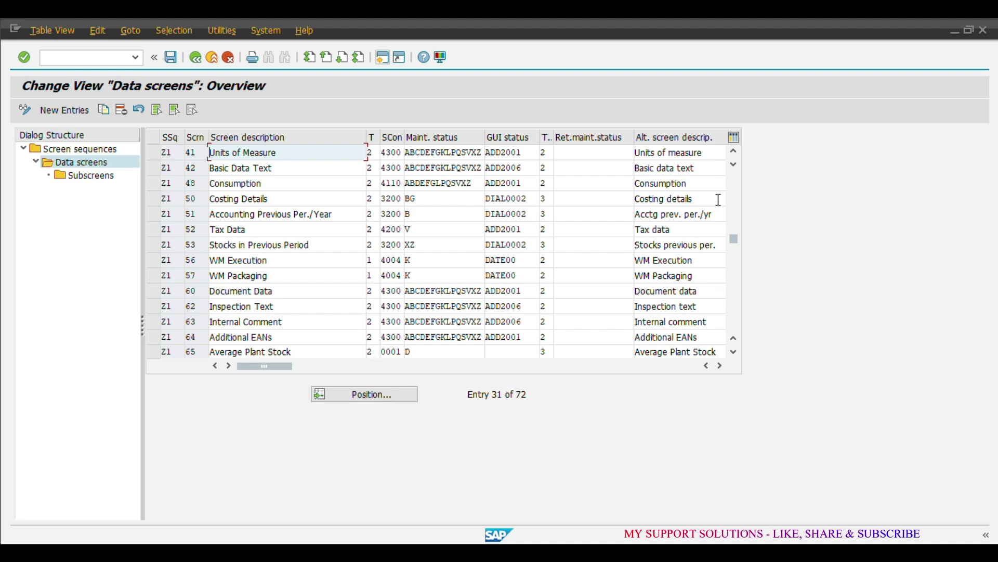
click(734, 182)
scroll(732, 180, up, 2)
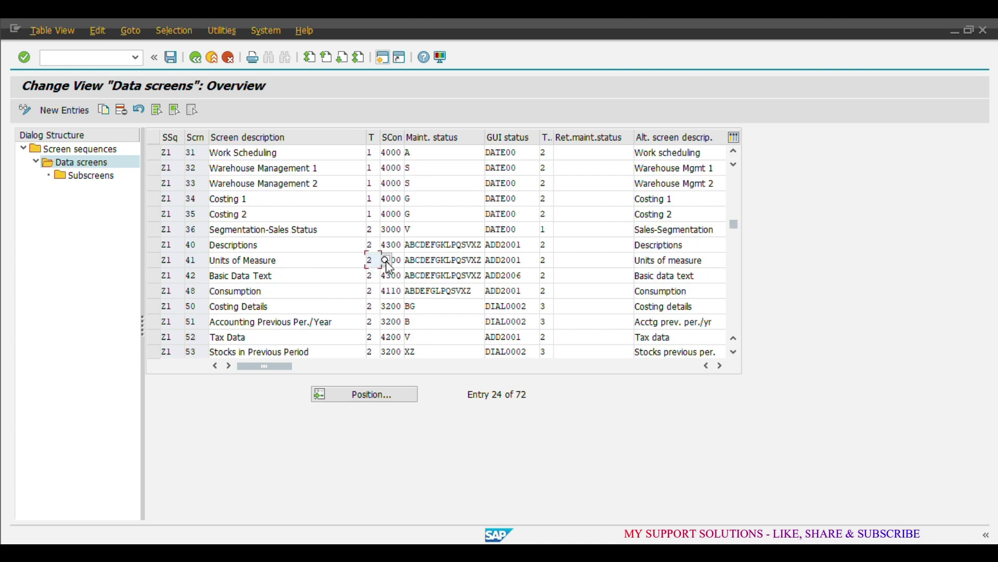
key(F4)
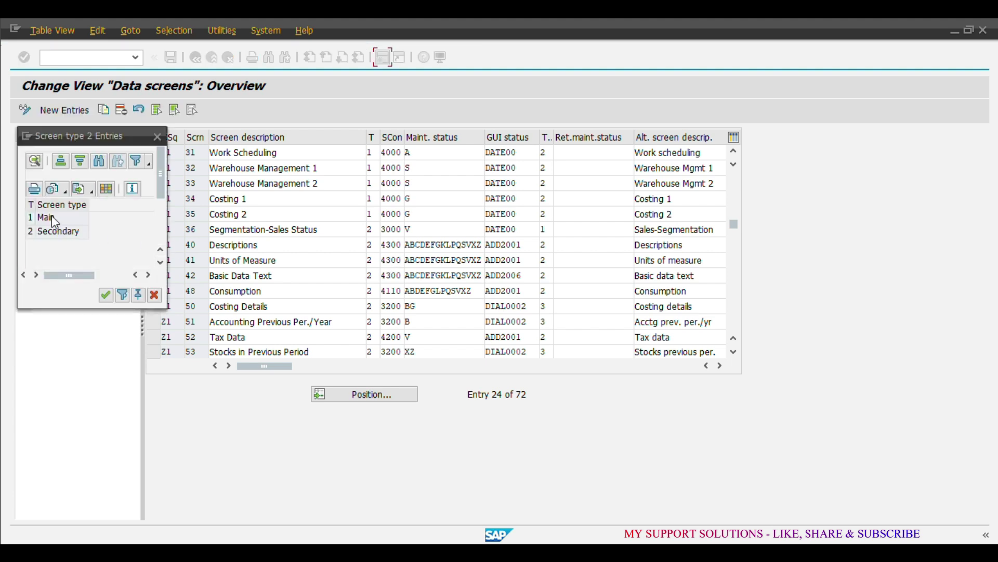
double_click(54, 219)
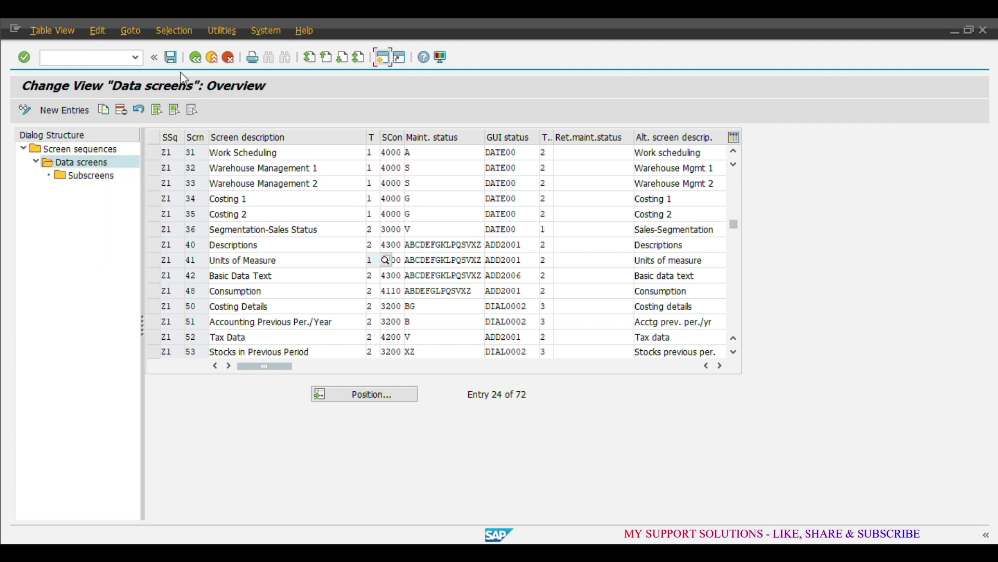
click(170, 59)
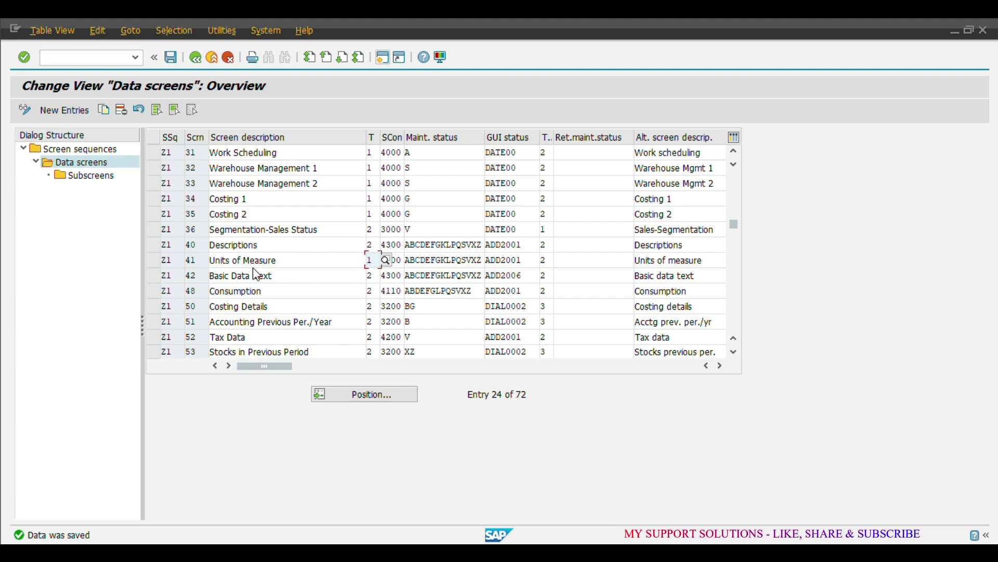
Step: Read the Word notes on screen number and maintenance status, and return to the Z1 data screens
mouse_move(691, 551)
click(695, 487)
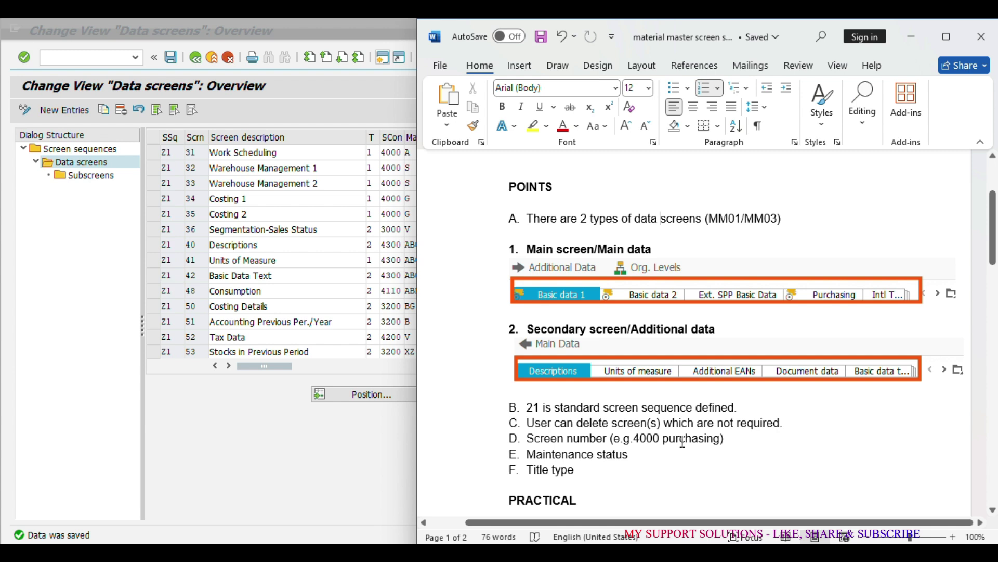
click(411, 463)
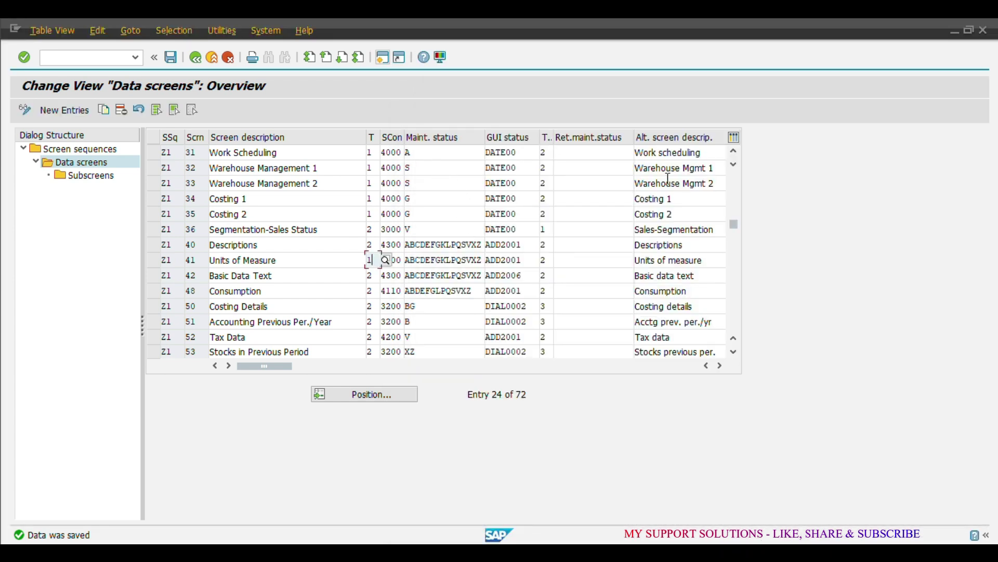
Step: Deselect the Purchasing row and examine the maintenance status of the Basic Data rows and the sales rows 09 to 13
click(735, 178)
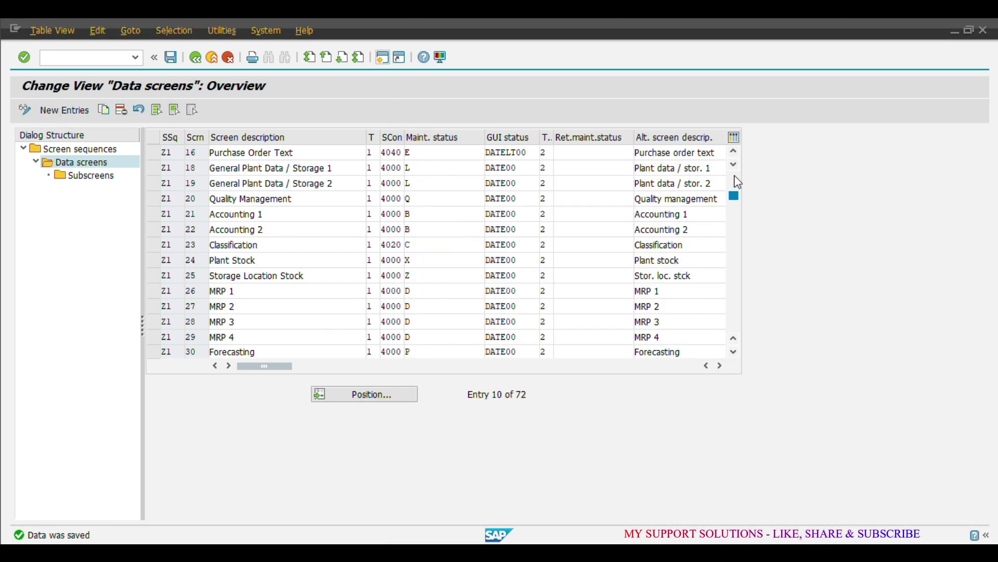
click(735, 178)
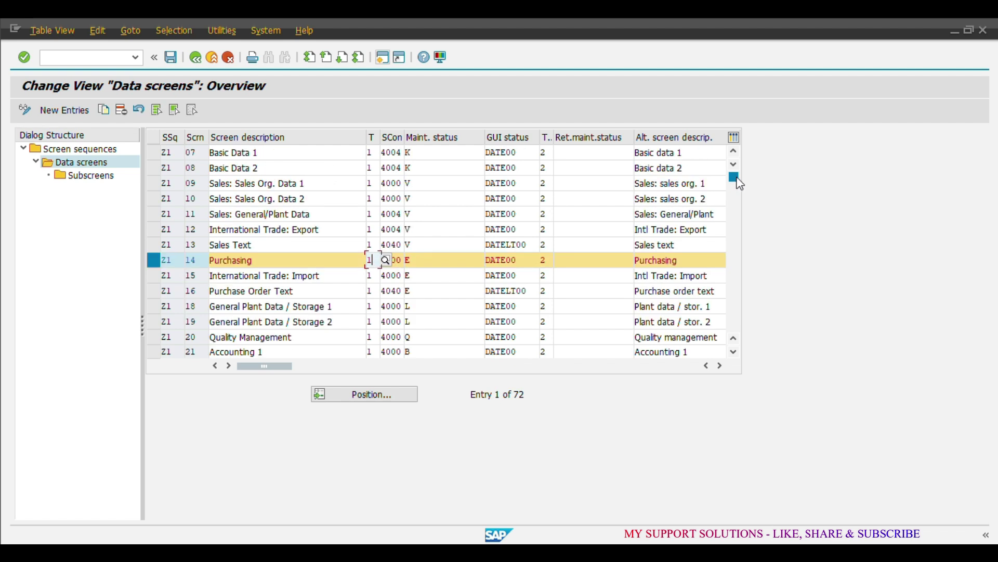
click(151, 262)
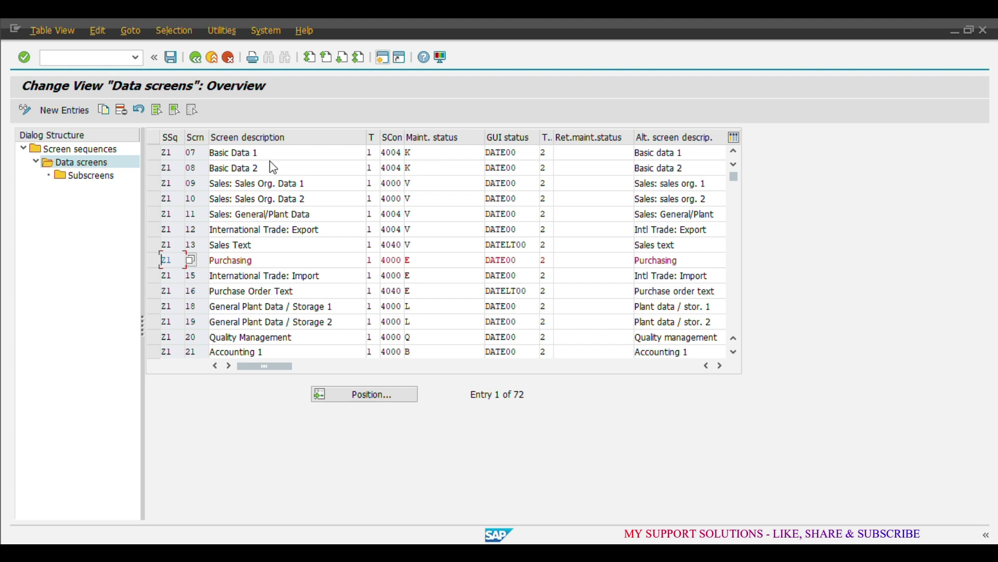
click(151, 154)
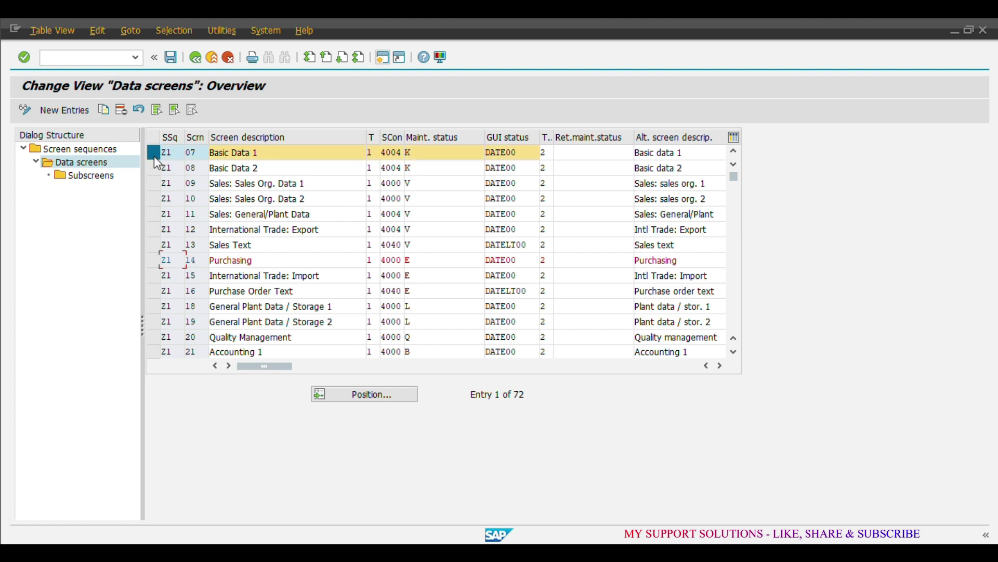
click(151, 168)
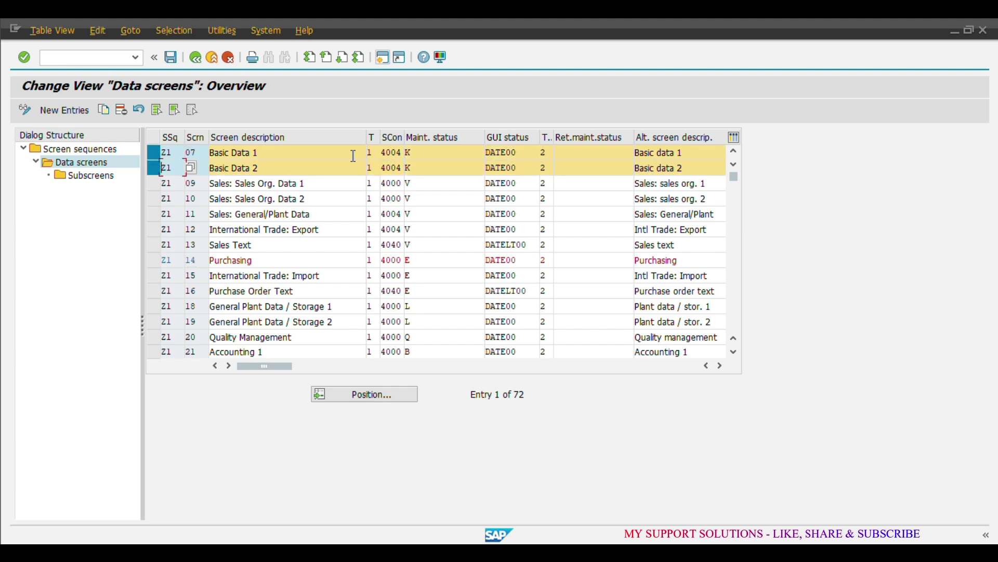
click(429, 153)
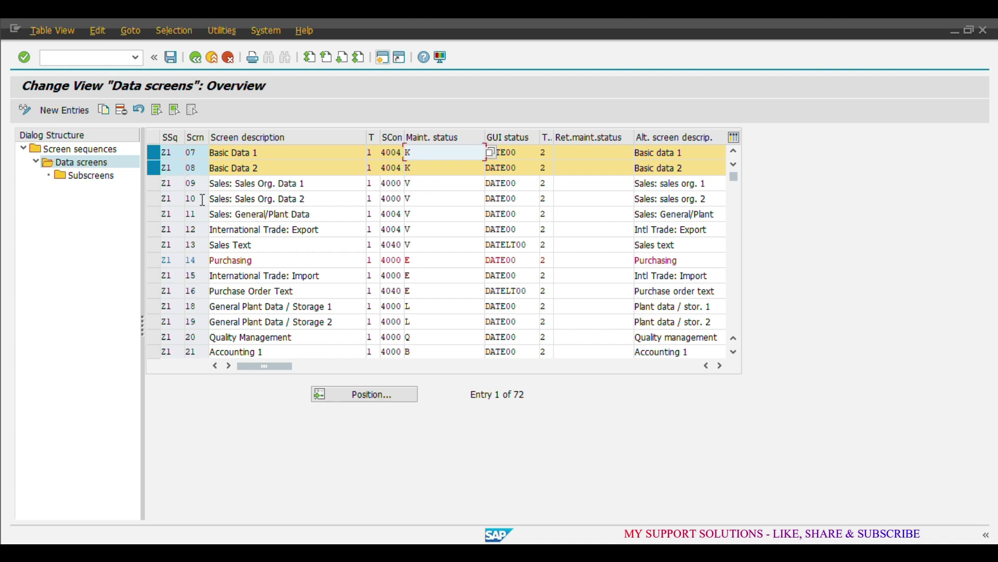
click(153, 152)
click(153, 168)
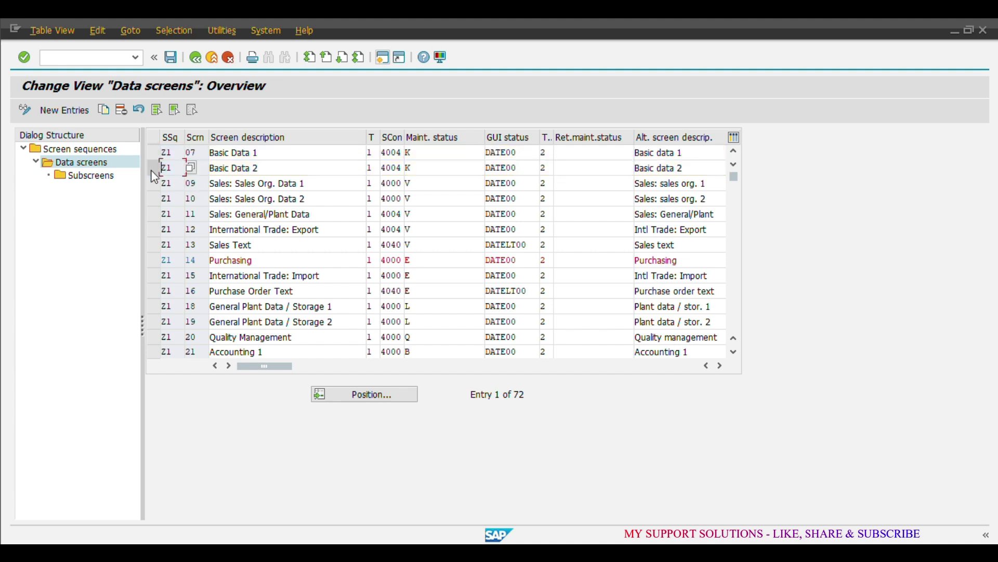
drag(154, 183, 164, 252)
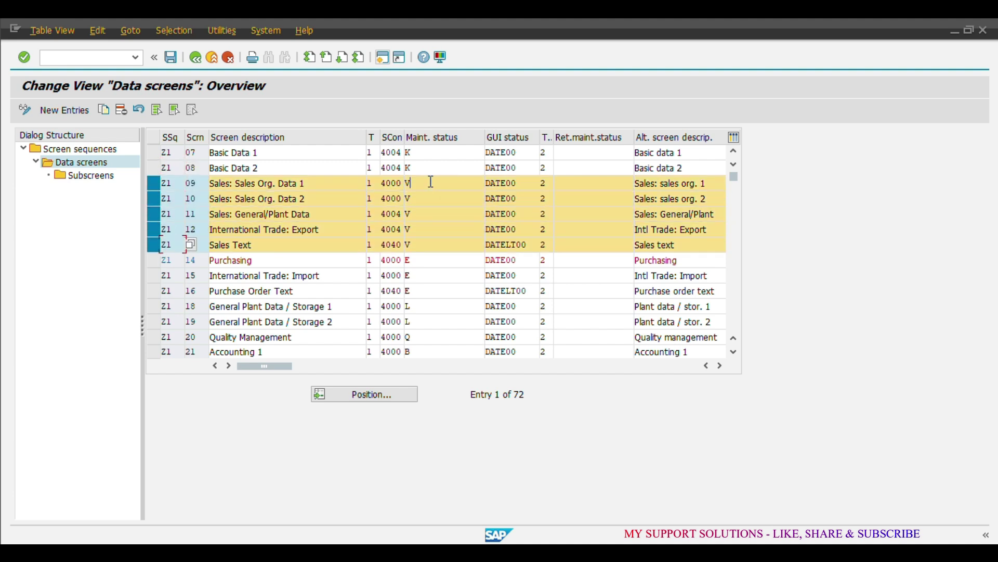
Step: Check the title type point in the Word notes and examine the possible title type entries for the Basic Data 1 row
key(alt+Tab)
click(708, 507)
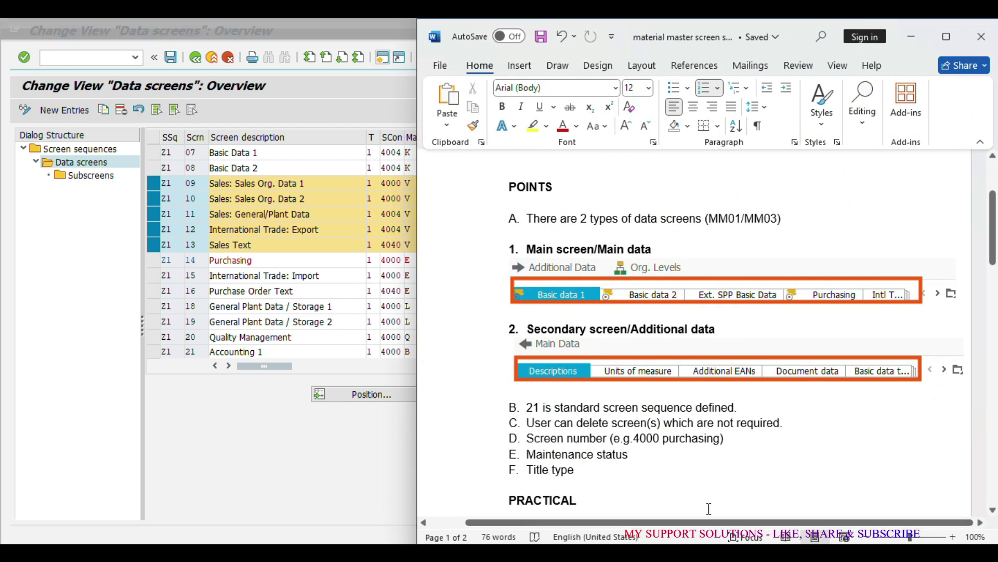
click(915, 36)
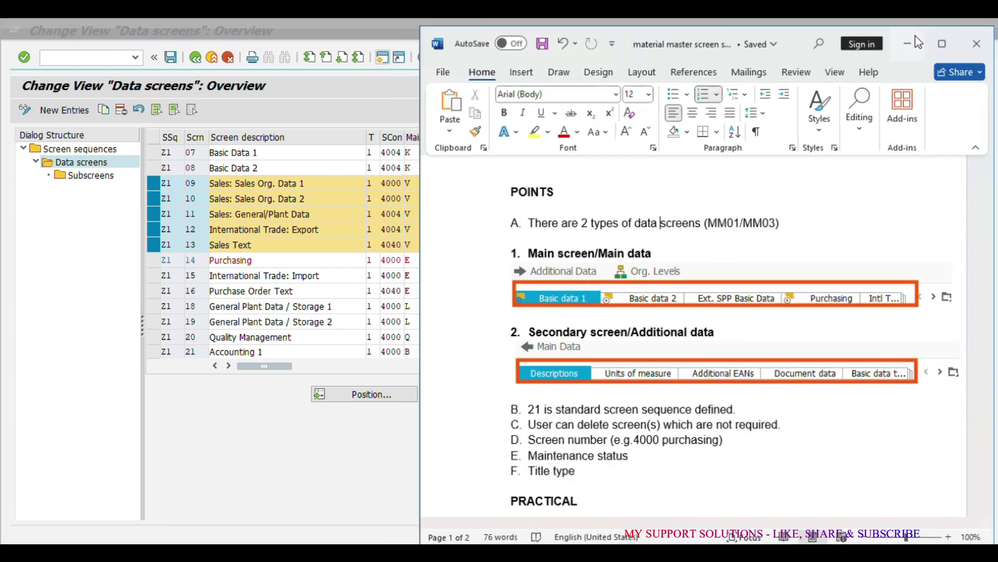
click(546, 152)
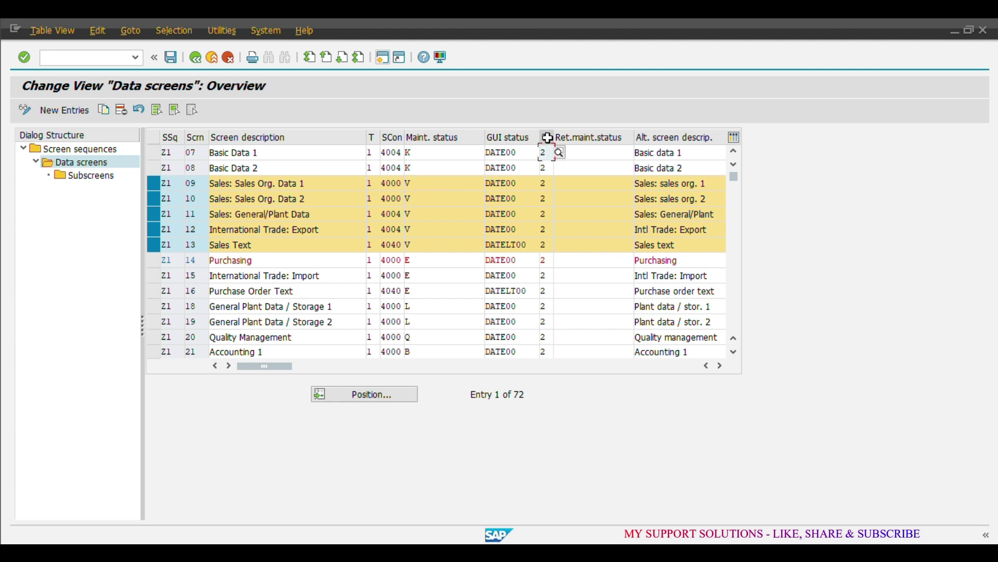
click(563, 158)
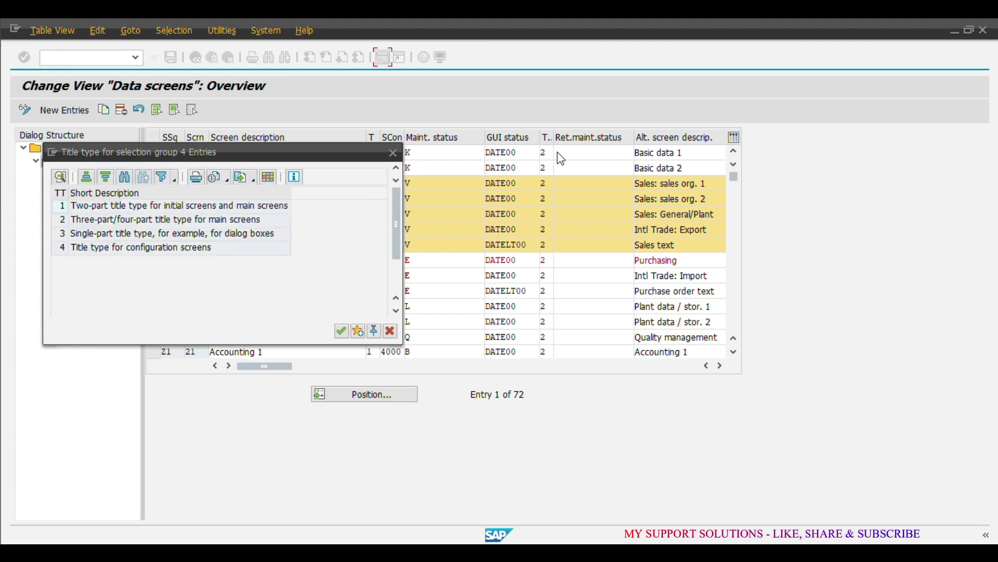
drag(191, 151, 444, 173)
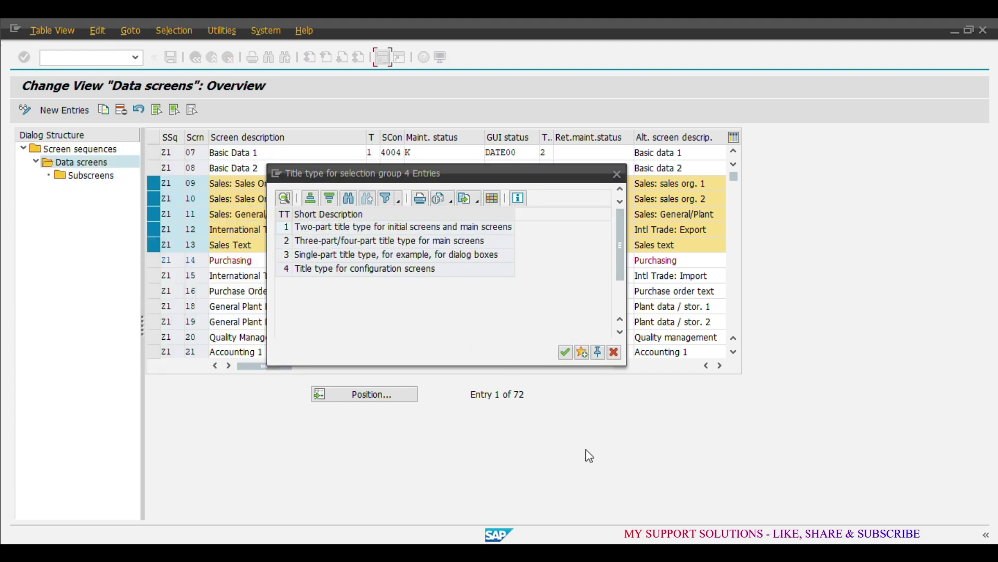
Step: Examine the title of the Display Material session for material 100216, and return to the title type entries
mouse_move(728, 552)
click(798, 483)
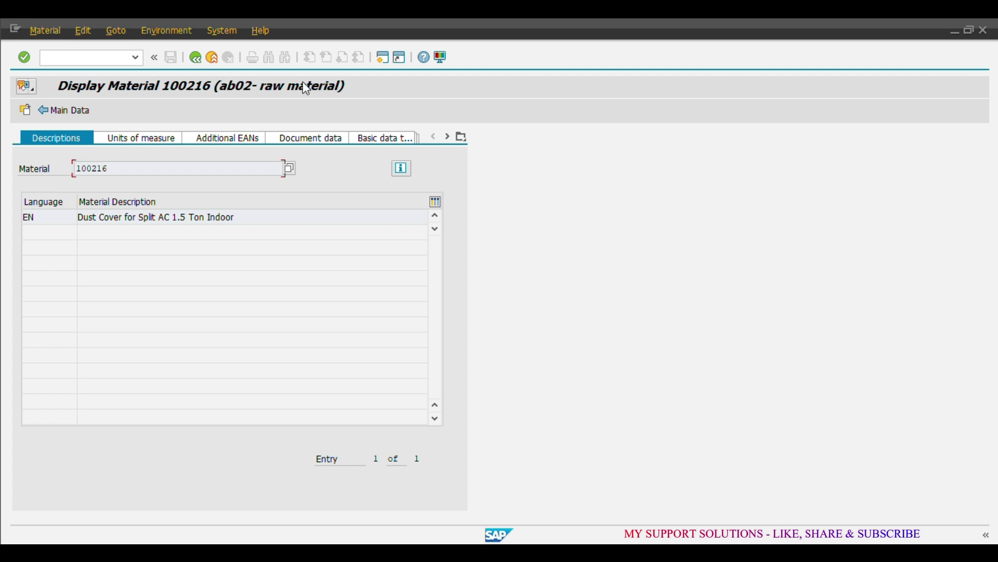
mouse_move(728, 553)
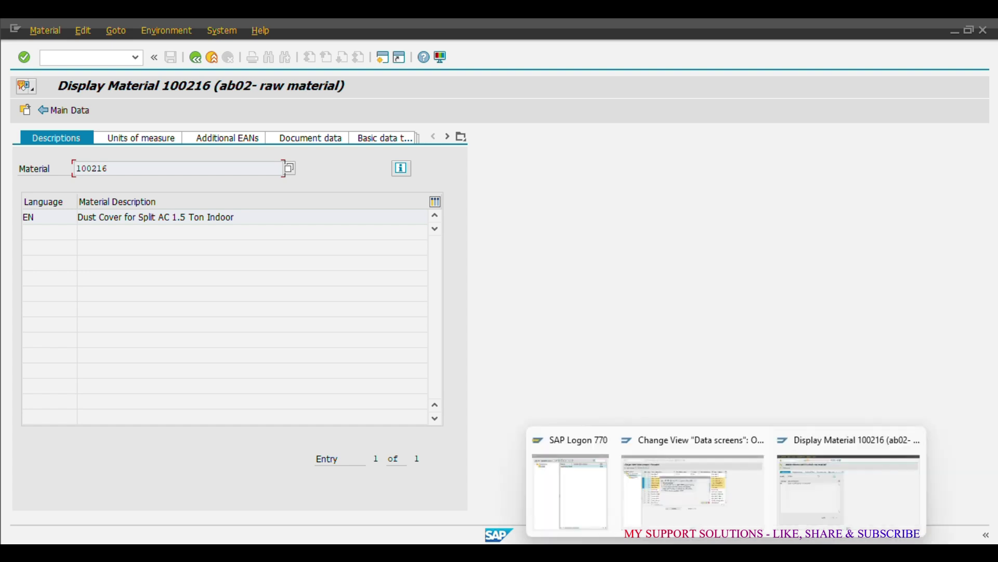
click(798, 492)
mouse_move(728, 553)
click(717, 509)
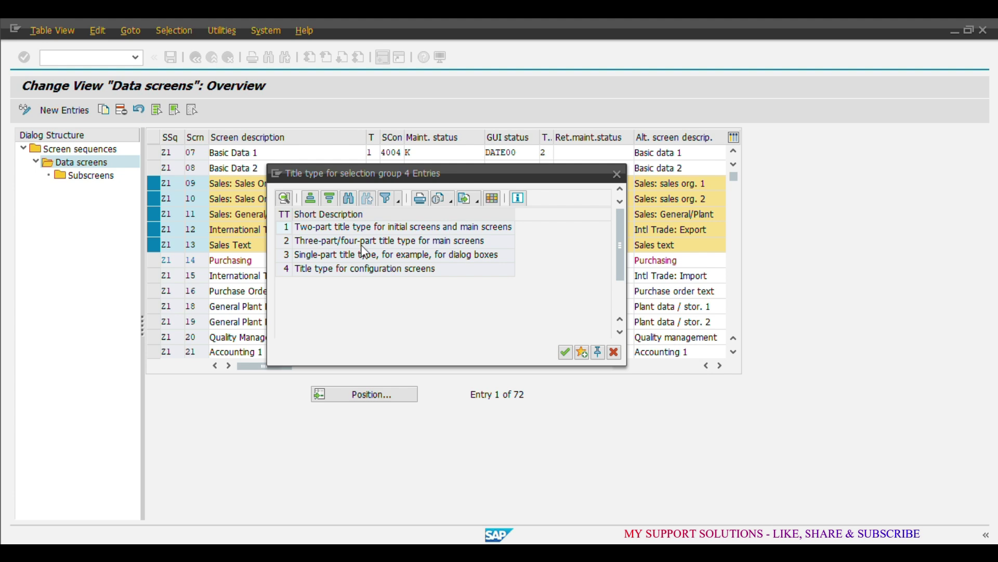
Step: Move the title type list off the data screens table, compare its entries with the title type column, and close it
drag(385, 174, 504, 278)
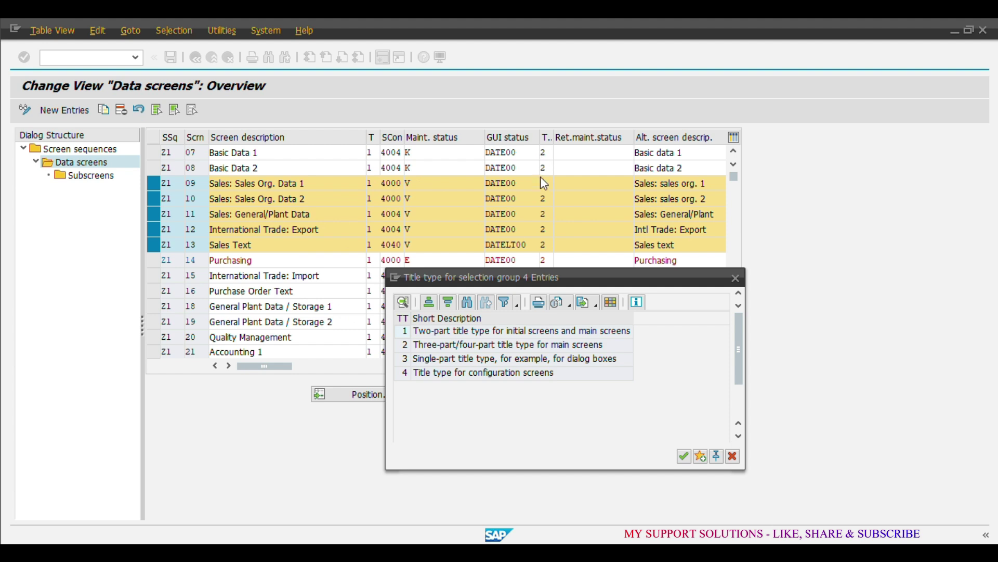
drag(647, 281, 598, 385)
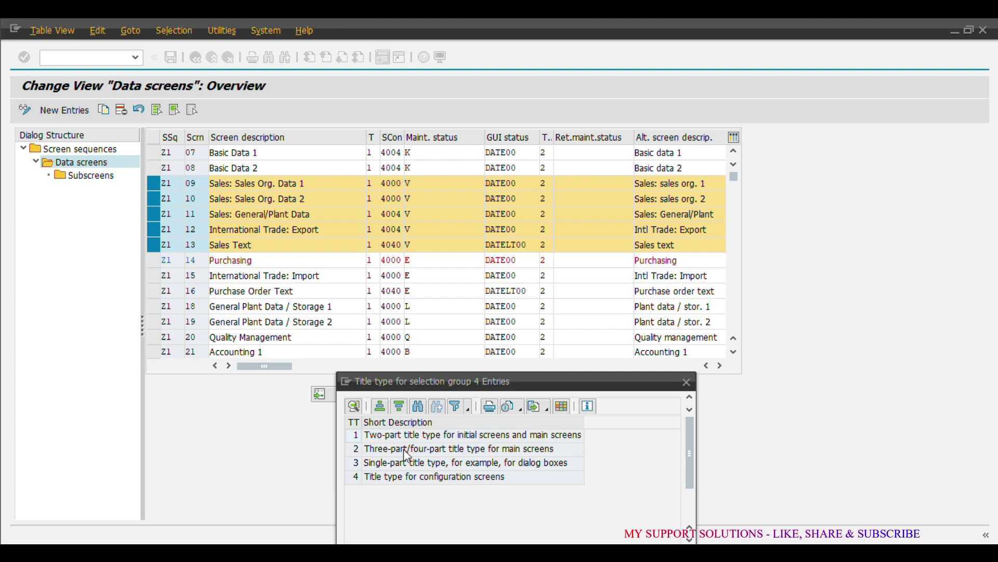
click(687, 382)
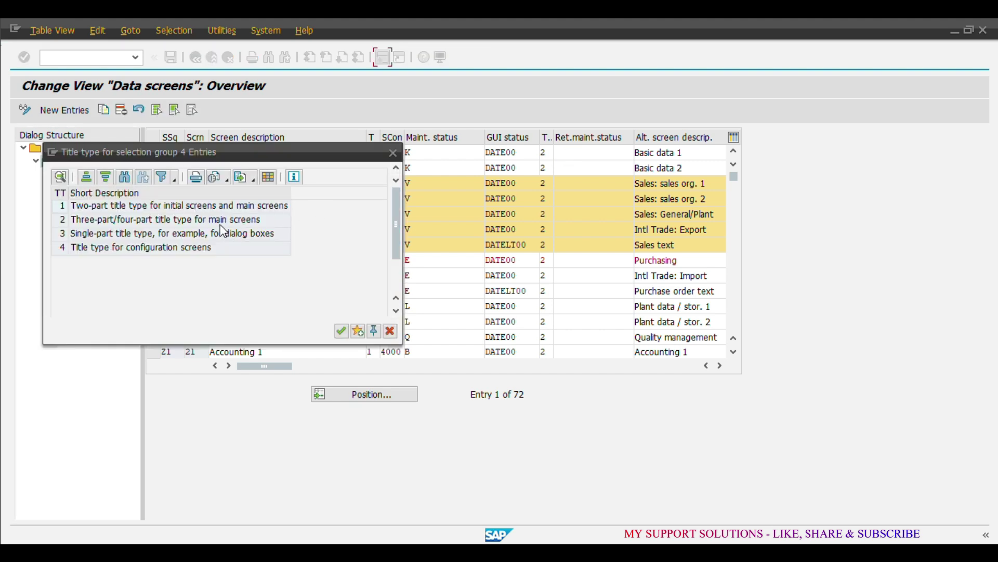
Step: Set the title type of the Basic Data 1 and Basic Data 2 data screens in sequence Z1 to 1, and save
double_click(177, 207)
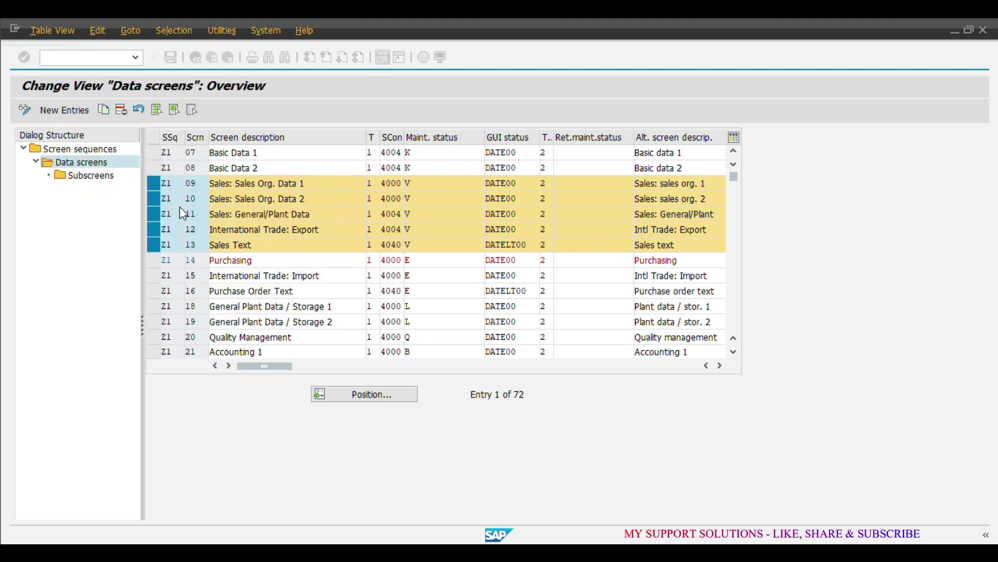
key(BackSpace)
text(1)
click(554, 168)
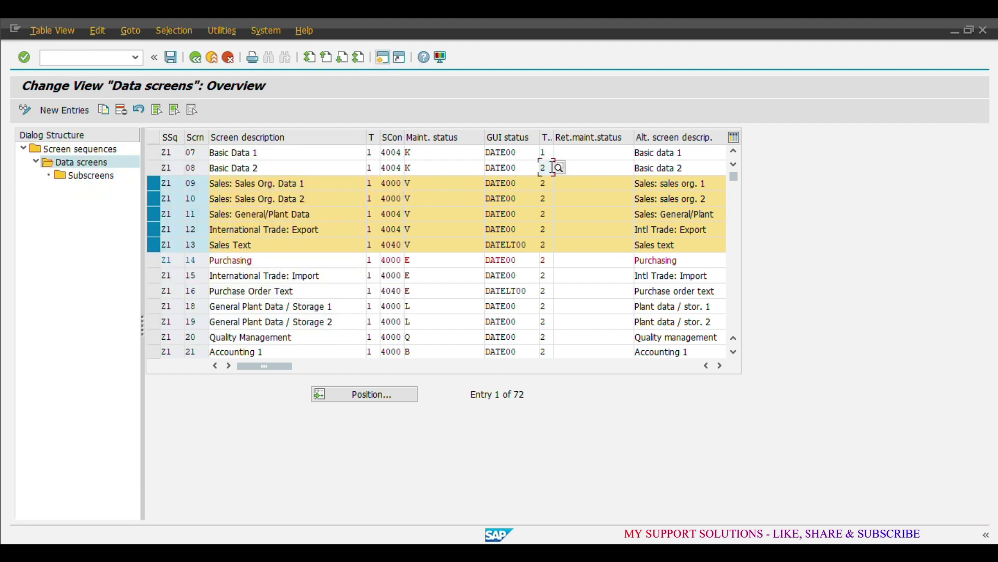
key(BackSpace)
text(1)
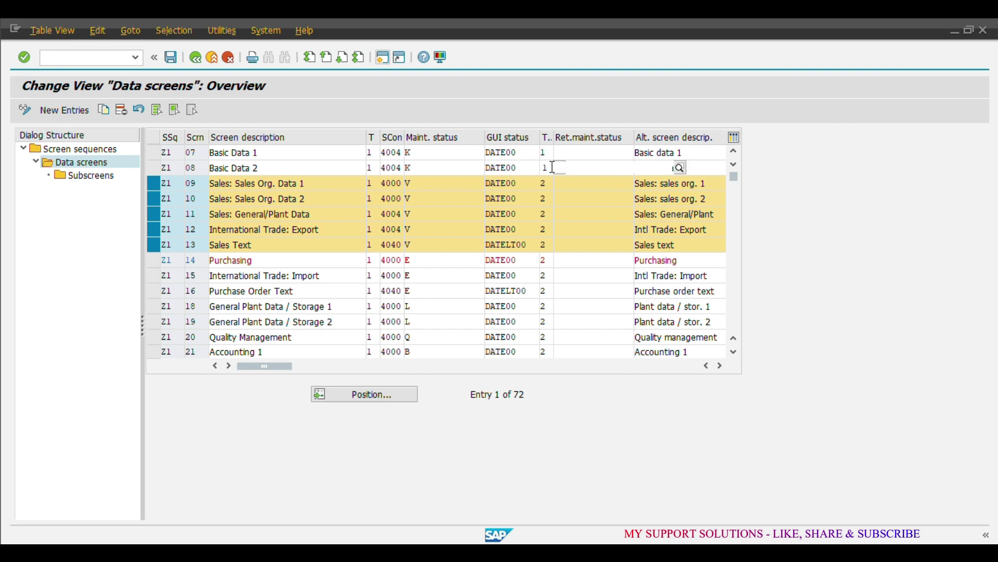
click(559, 198)
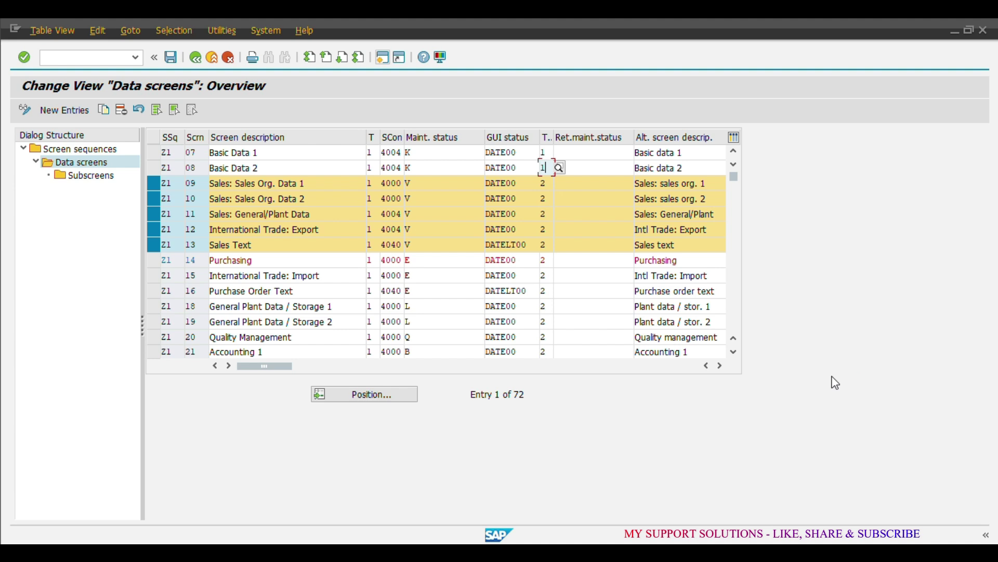
key(ctrl+s)
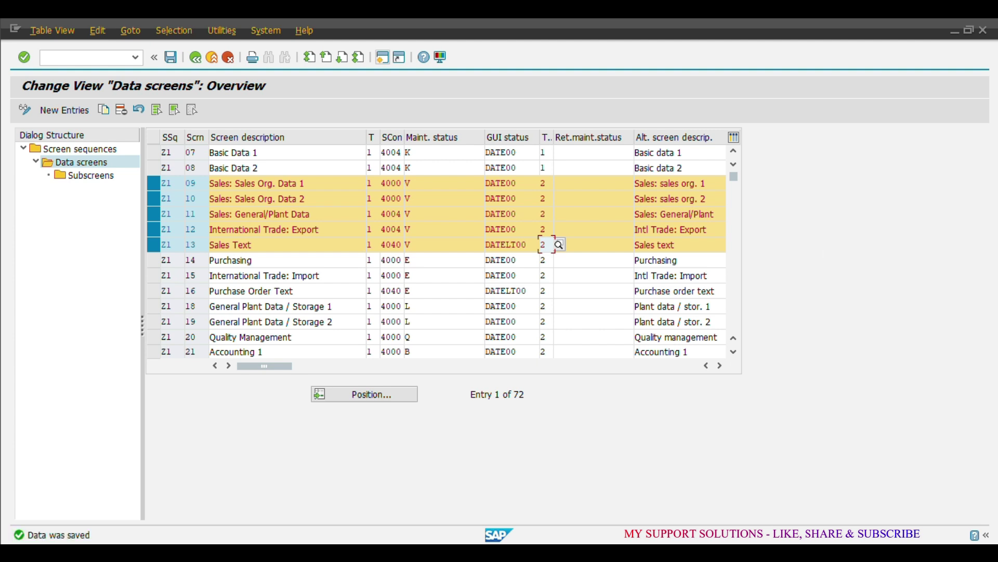
Step: Check the title of the material display again and the points in the Word notes, and return to the Z1 data screens
click(801, 493)
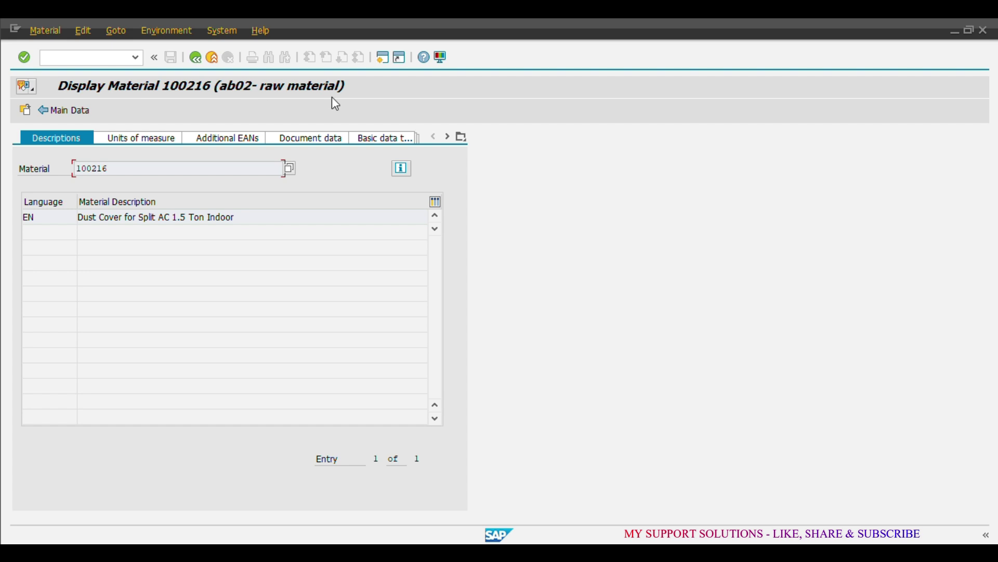
mouse_move(760, 554)
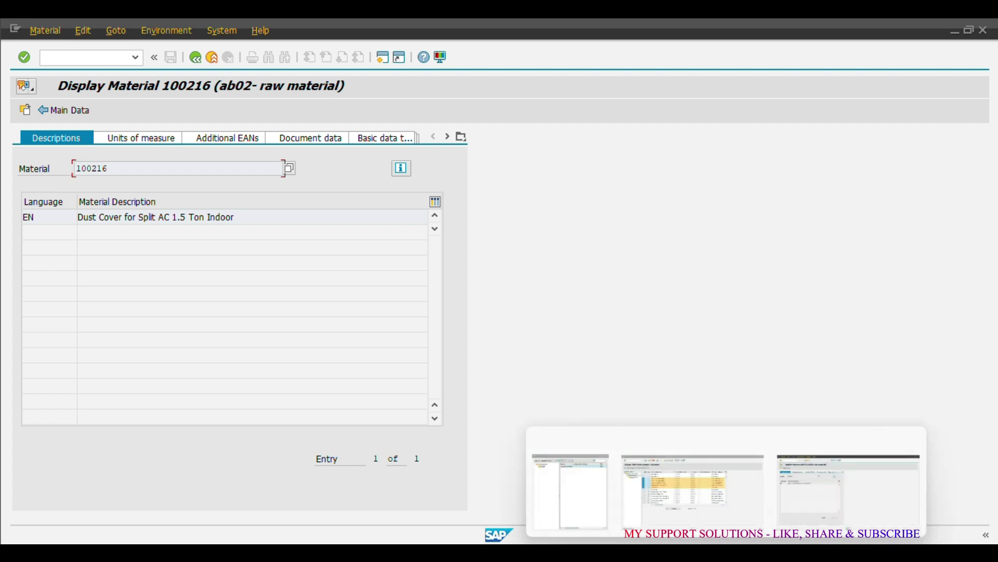
click(725, 499)
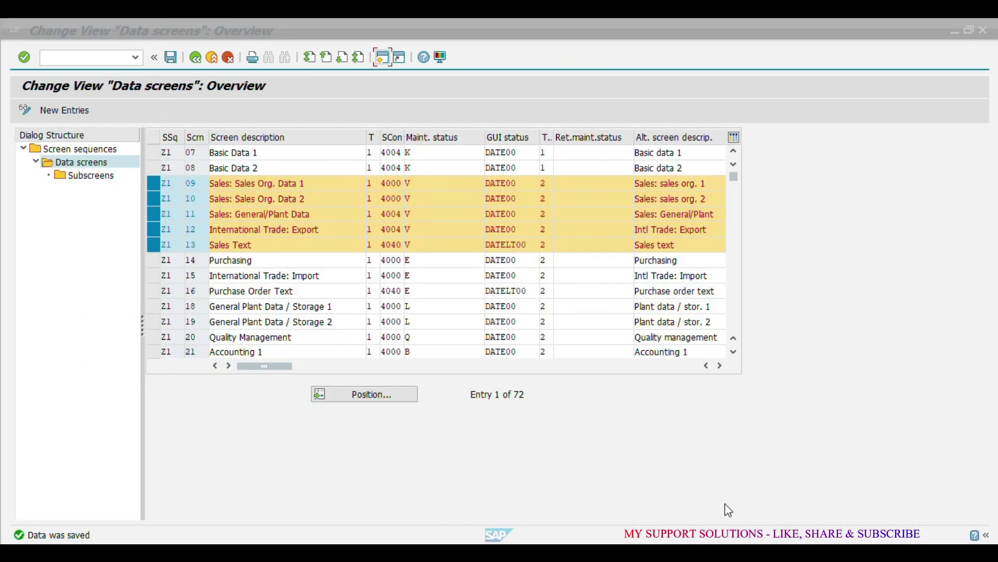
click(547, 244)
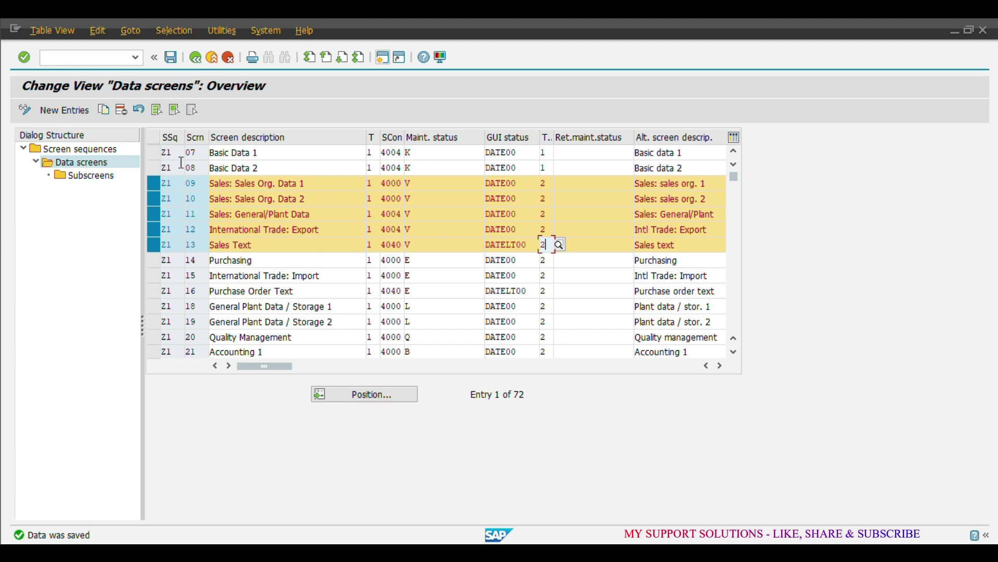
key(alt+Tab)
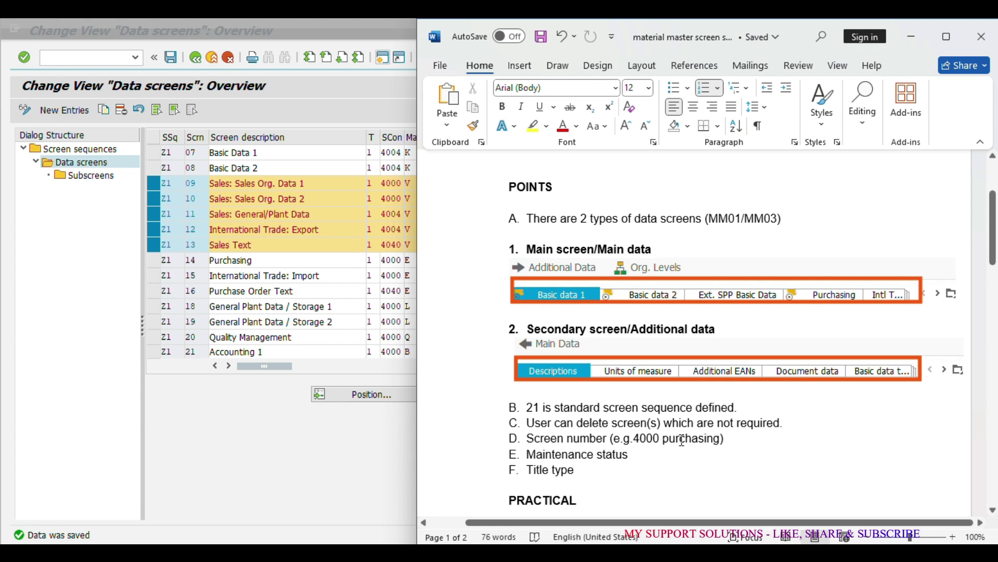
click(914, 42)
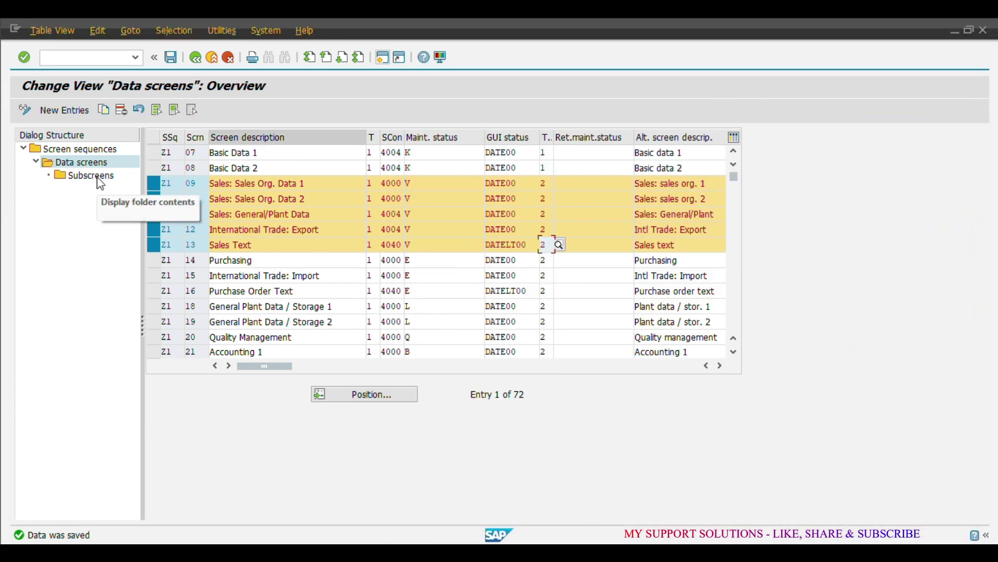
Step: Deselect the sales rows 09 to 13 and open the subscreens of the Purchasing data screen
click(154, 183)
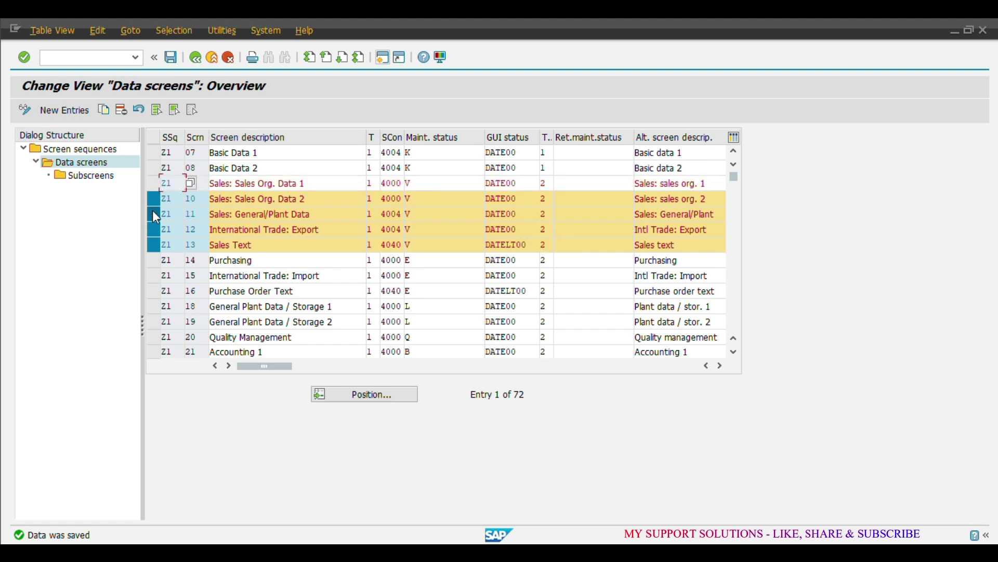
click(154, 200)
click(154, 214)
click(154, 229)
click(155, 244)
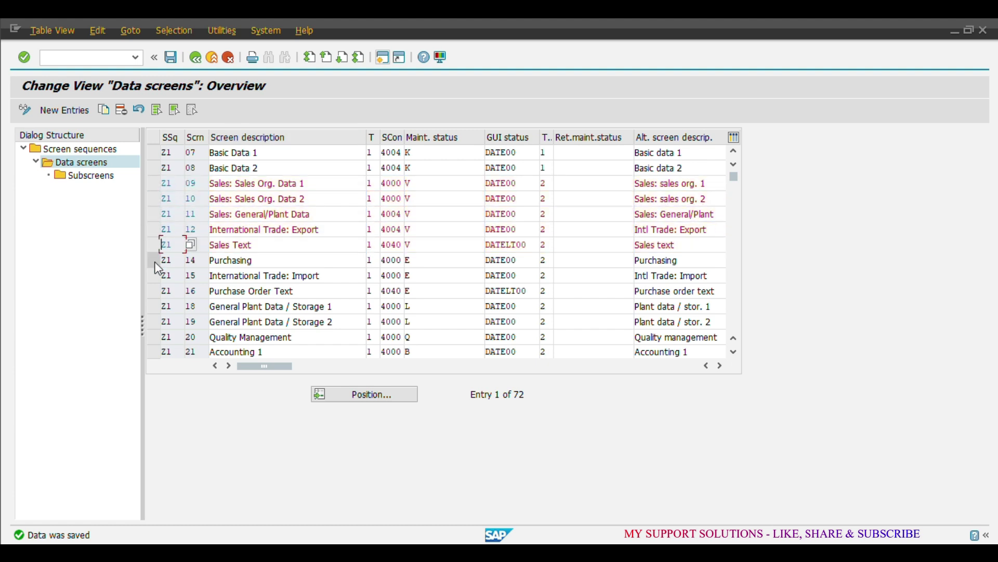
click(156, 260)
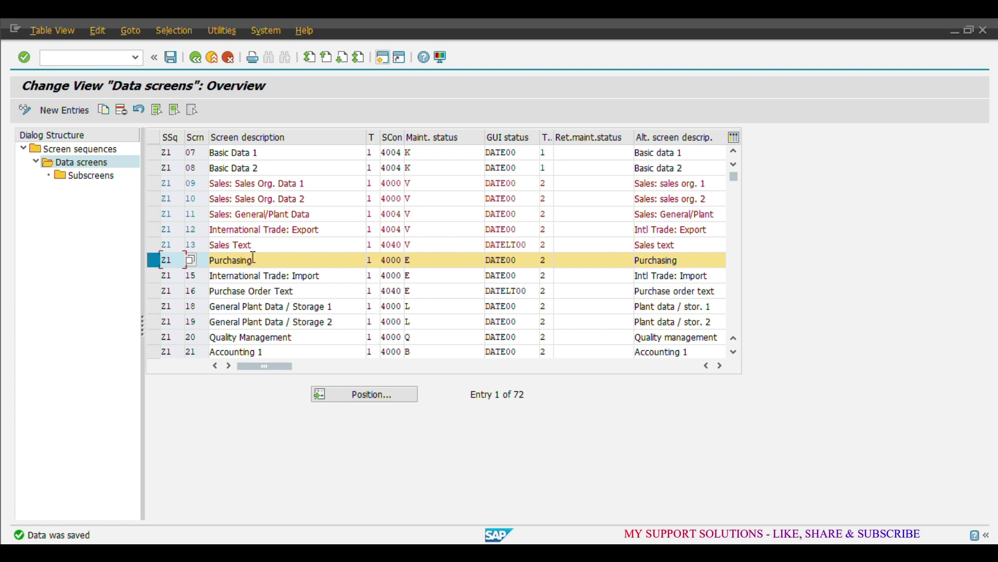
double_click(105, 179)
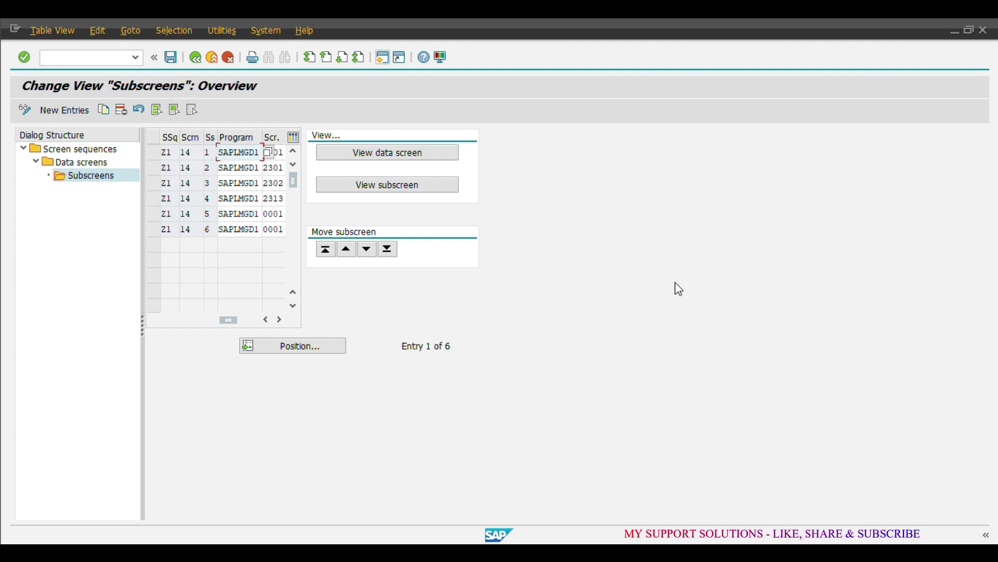
Step: Examine the simulated Purchasing data screen from its general data to the manufacturer data, and return to the subscreens list
click(413, 159)
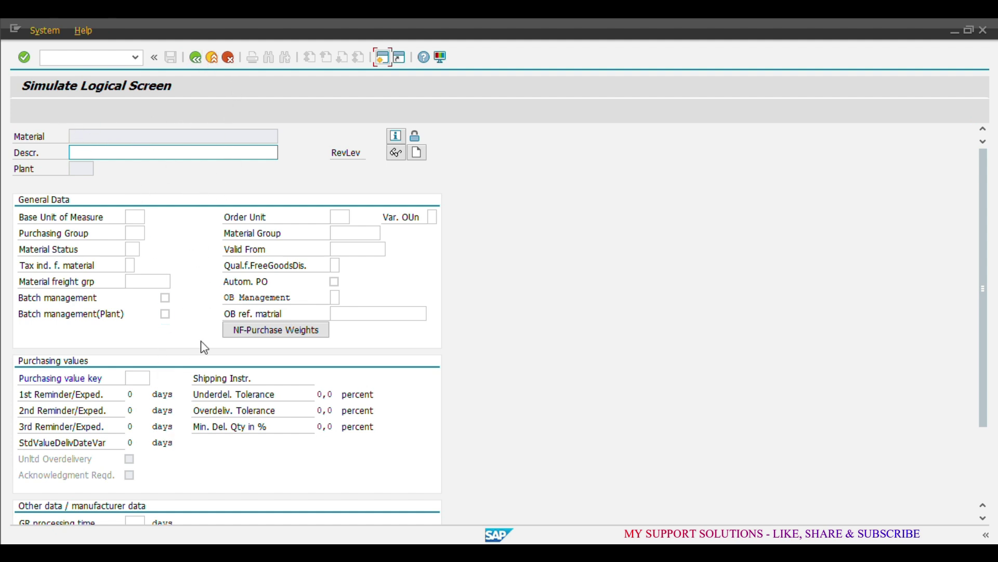
scroll(251, 327, down, 2)
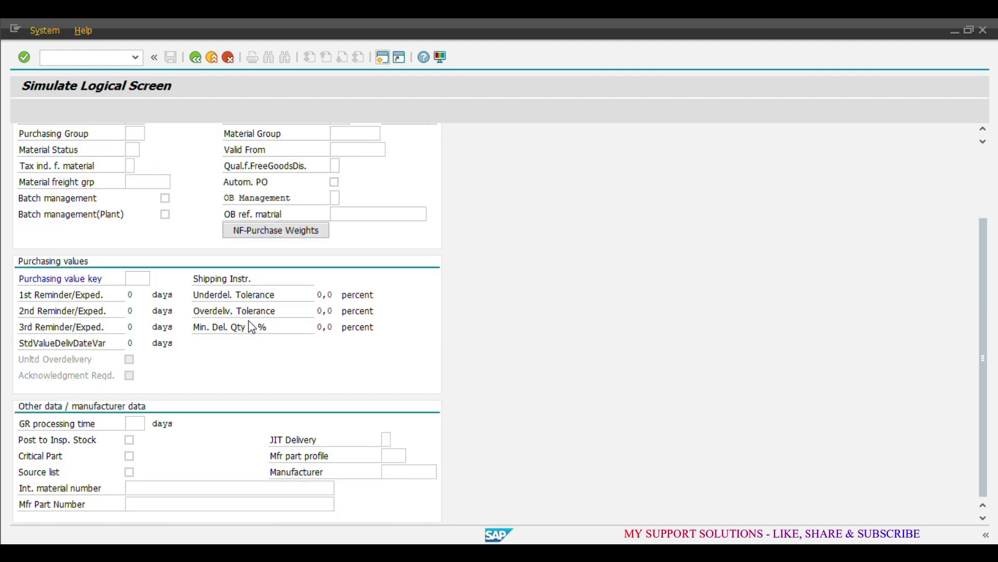
scroll(252, 327, up, 2)
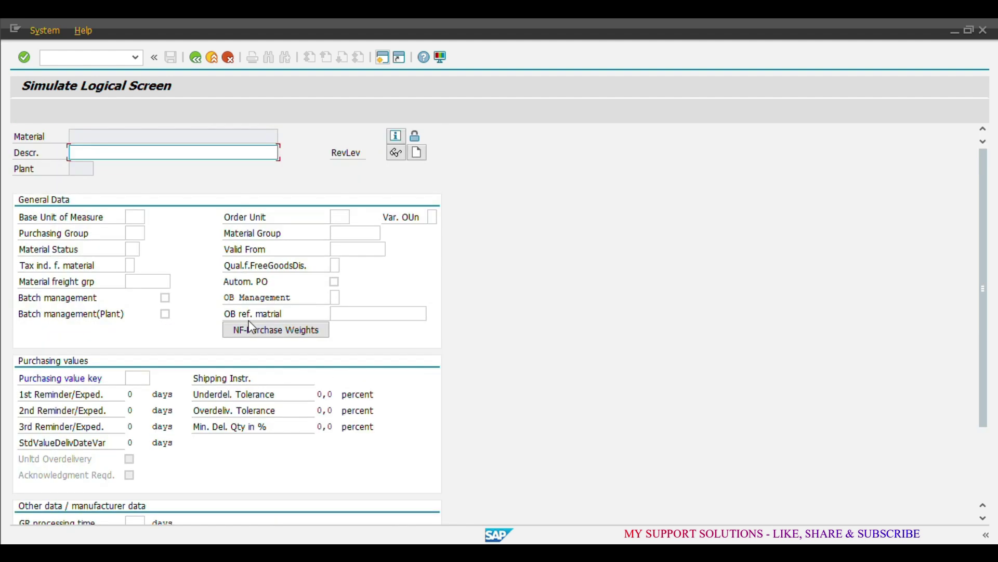
click(198, 61)
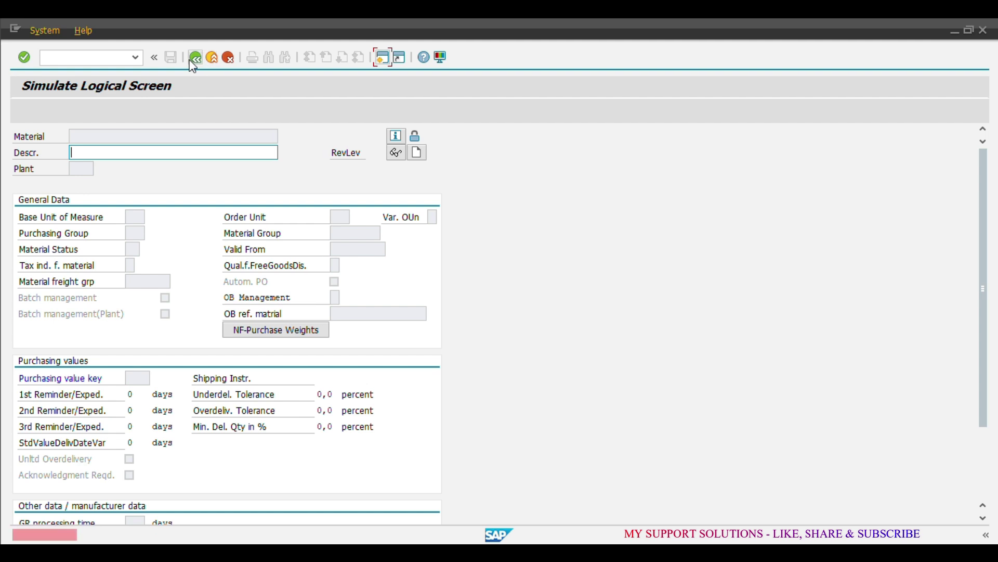
click(232, 63)
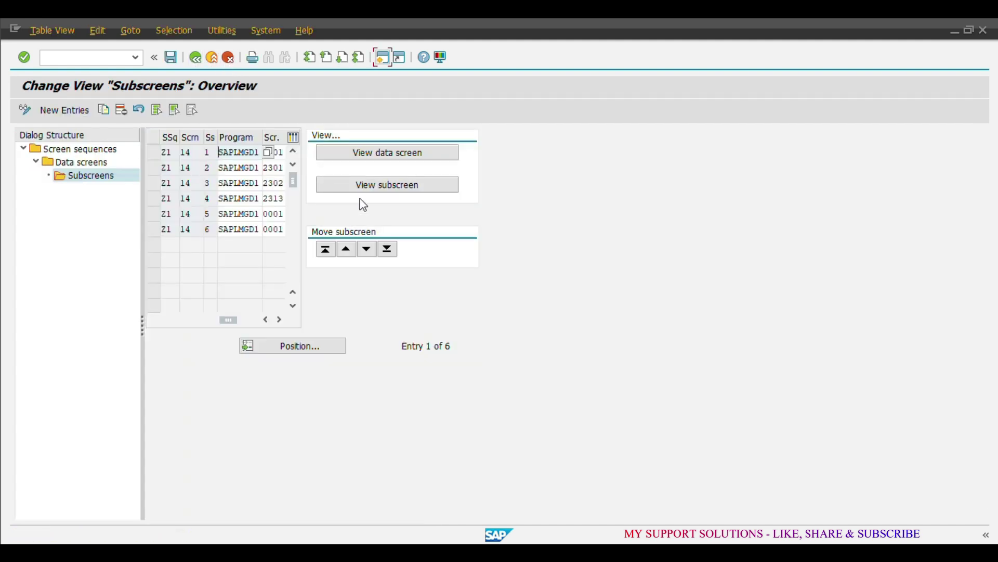
Step: View subscreen 1 (SAPLMGD1 1001) of the Purchasing data screen, and return to the subscreens list
click(153, 153)
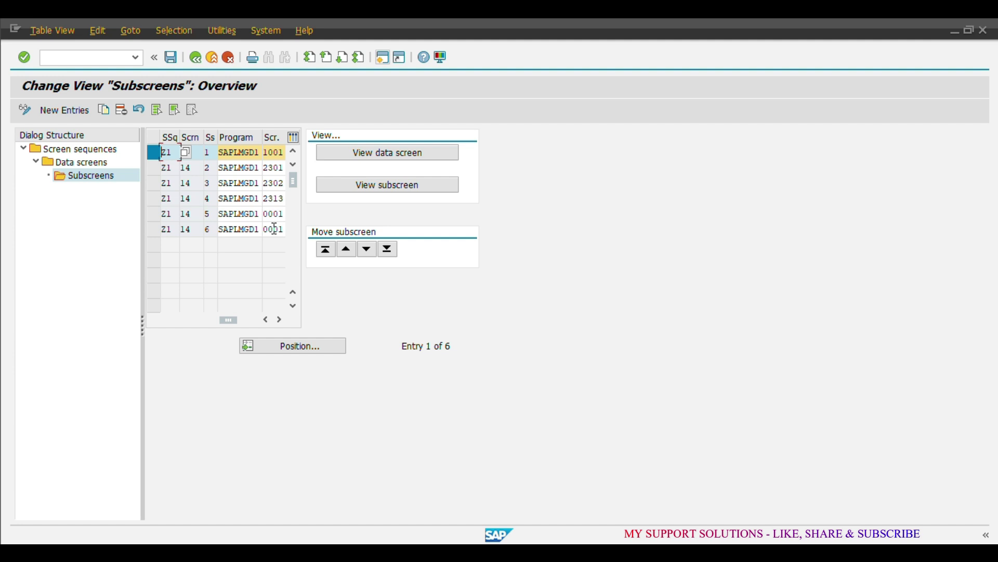
click(370, 192)
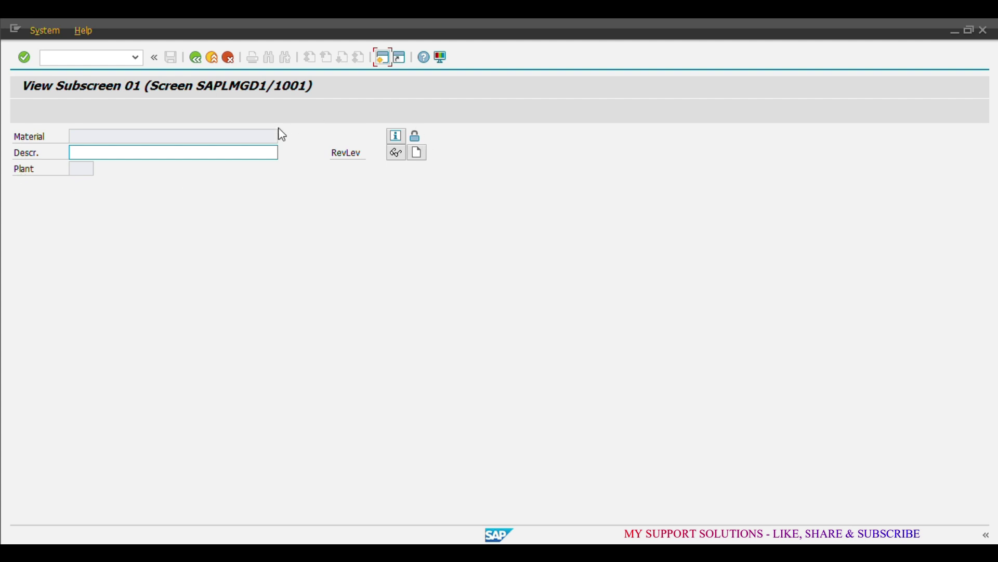
click(197, 59)
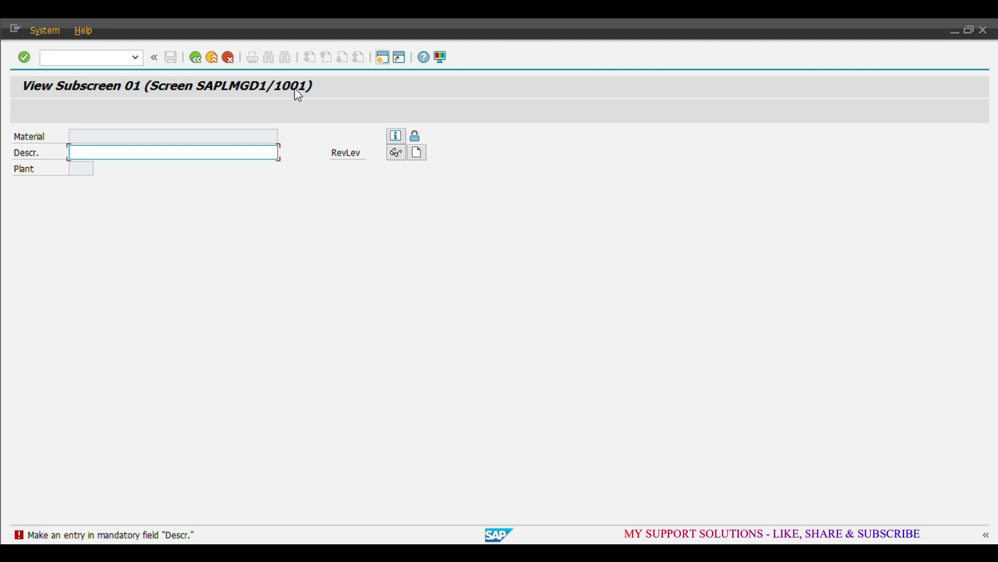
click(229, 59)
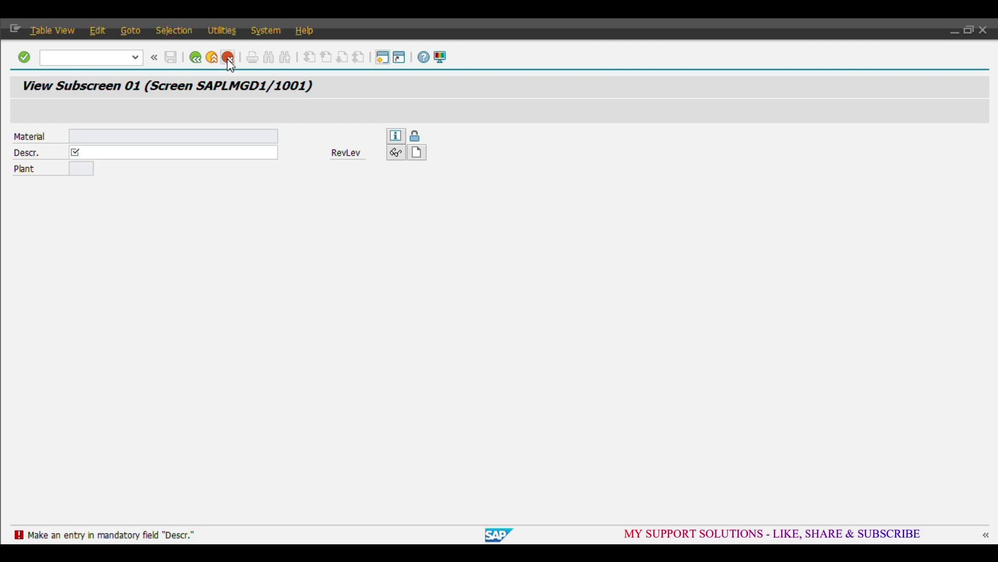
Step: Review the Word notes from the points through the practical screenshots of data screens and subscreens, and return to their beginning
key(alt+Tab)
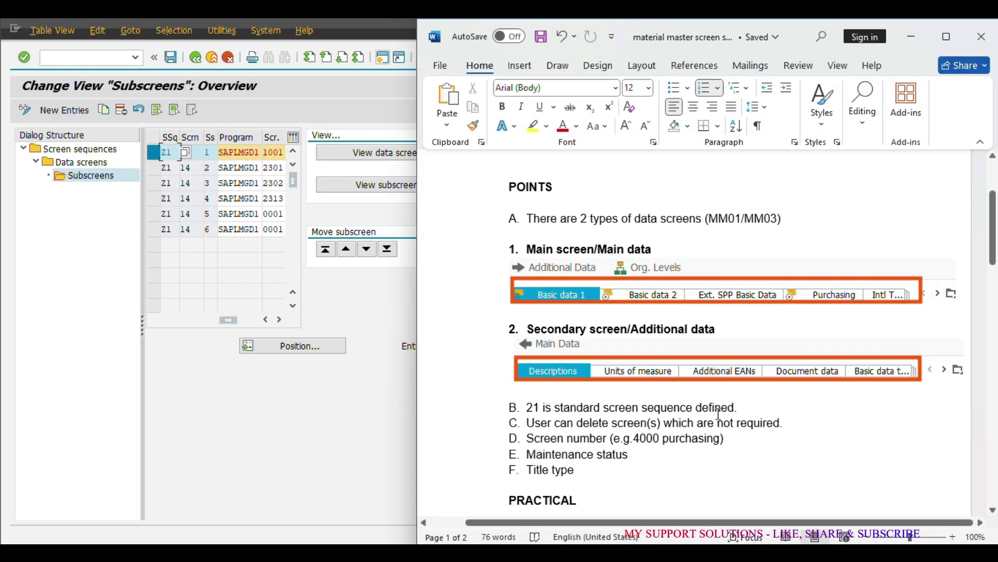
click(374, 425)
key(alt+Tab)
scroll(830, 403, down, 5)
scroll(829, 403, down, 10)
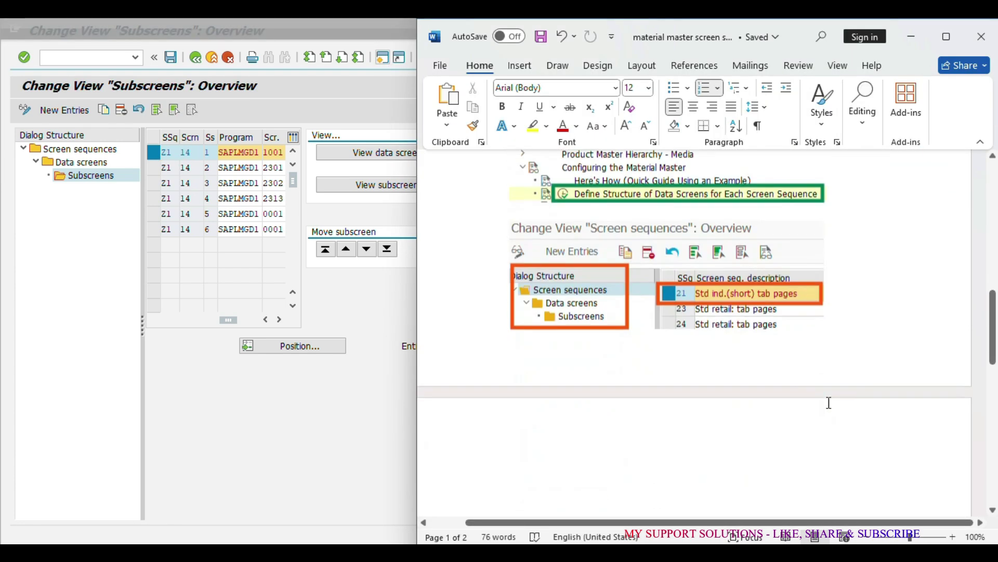
scroll(830, 403, down, 3)
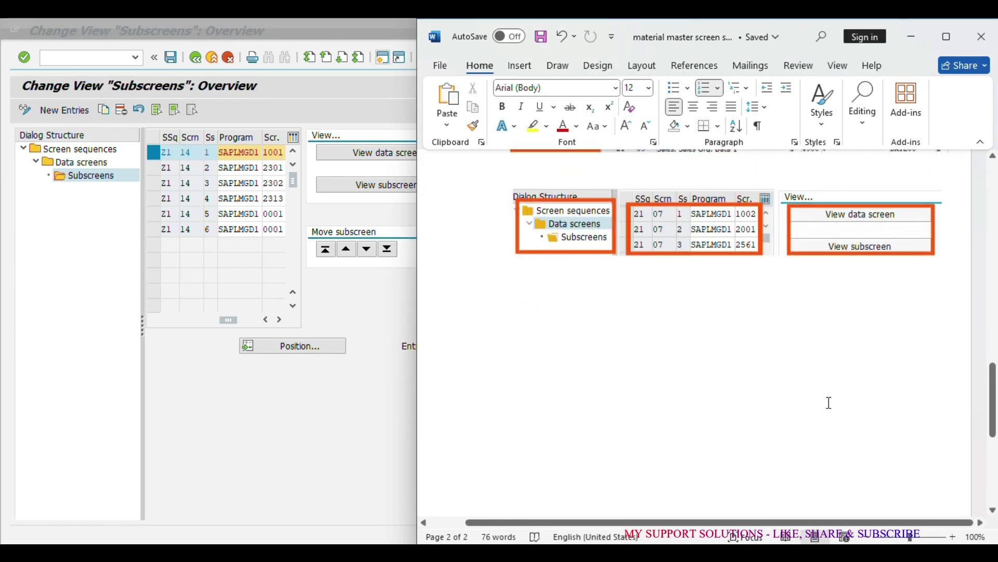
scroll(830, 403, up, 6)
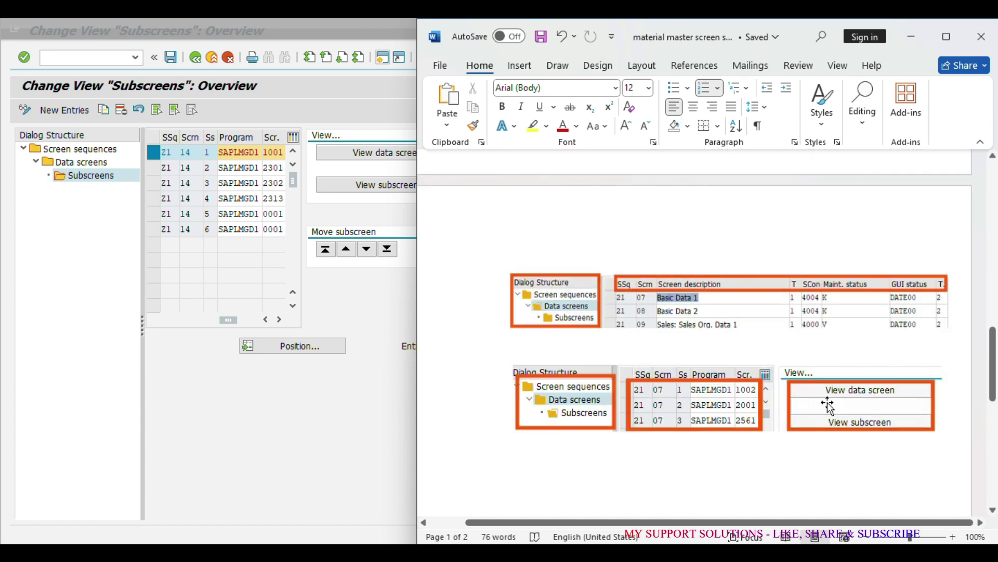
scroll(830, 403, up, 20)
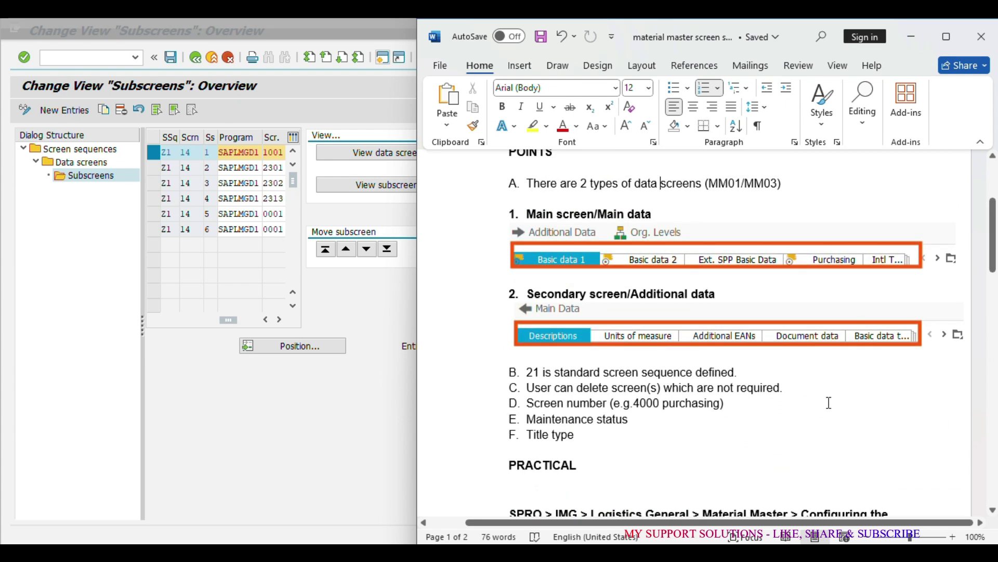
scroll(819, 391, up, 3)
scroll(760, 468, up, 2)
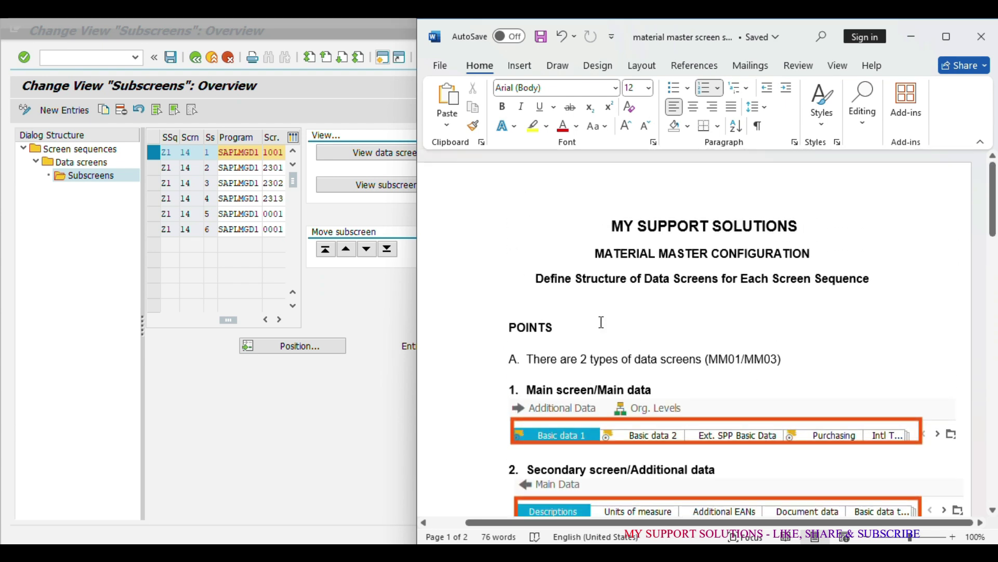